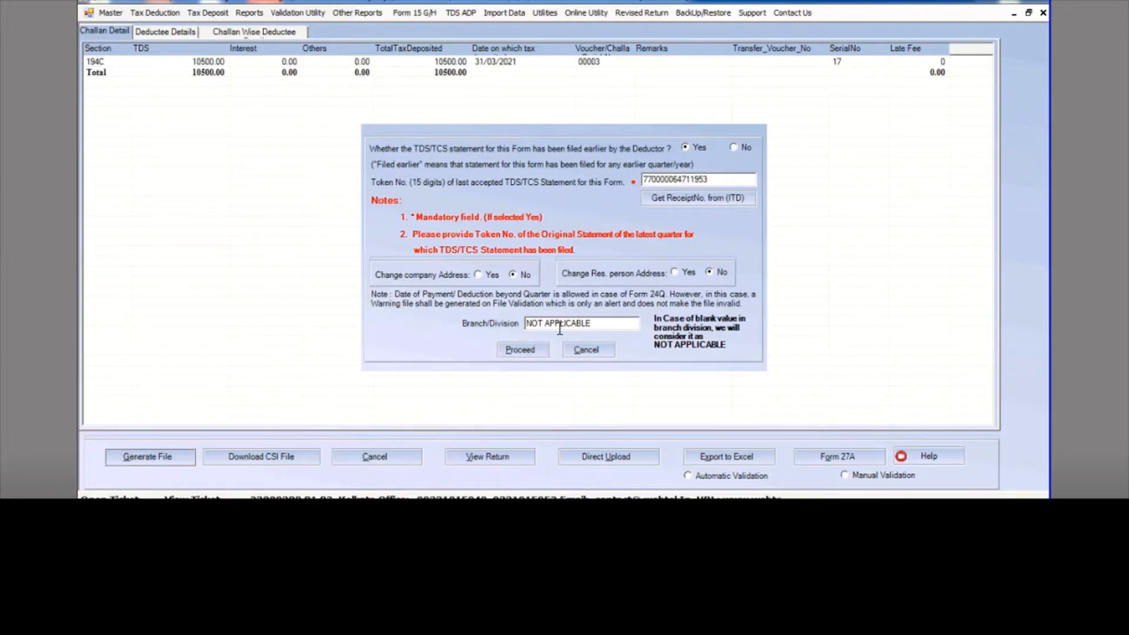
# Step: Proceed with generating the return file and save ALL26Q4 as text in a new desktop folder named "non salary tds return"
pyautogui.click(526, 353)
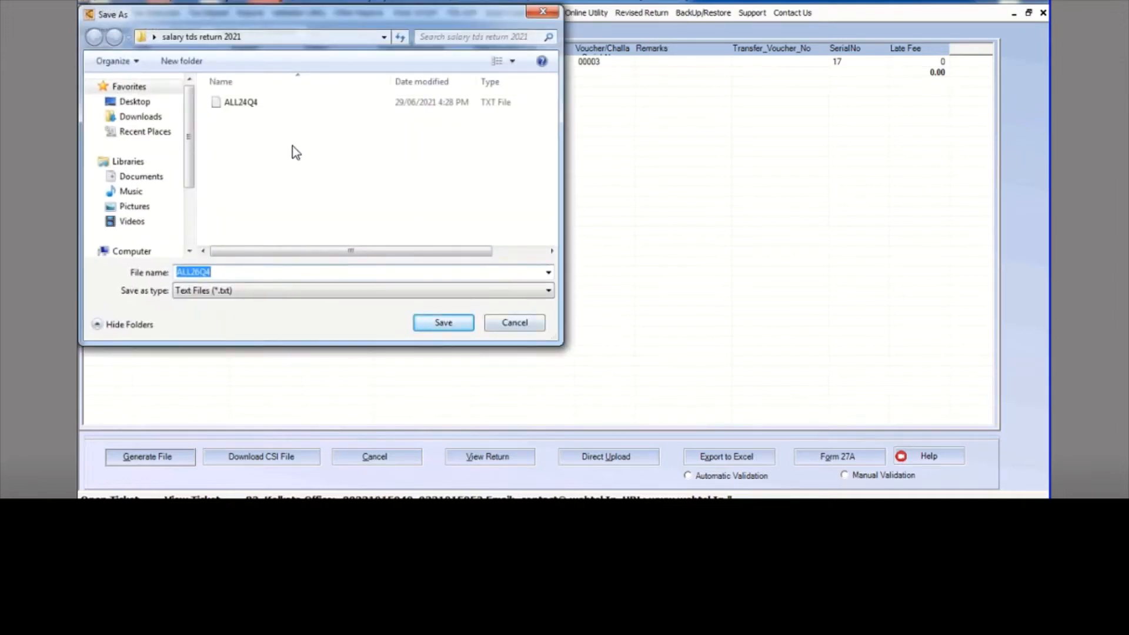
pyautogui.click(136, 103)
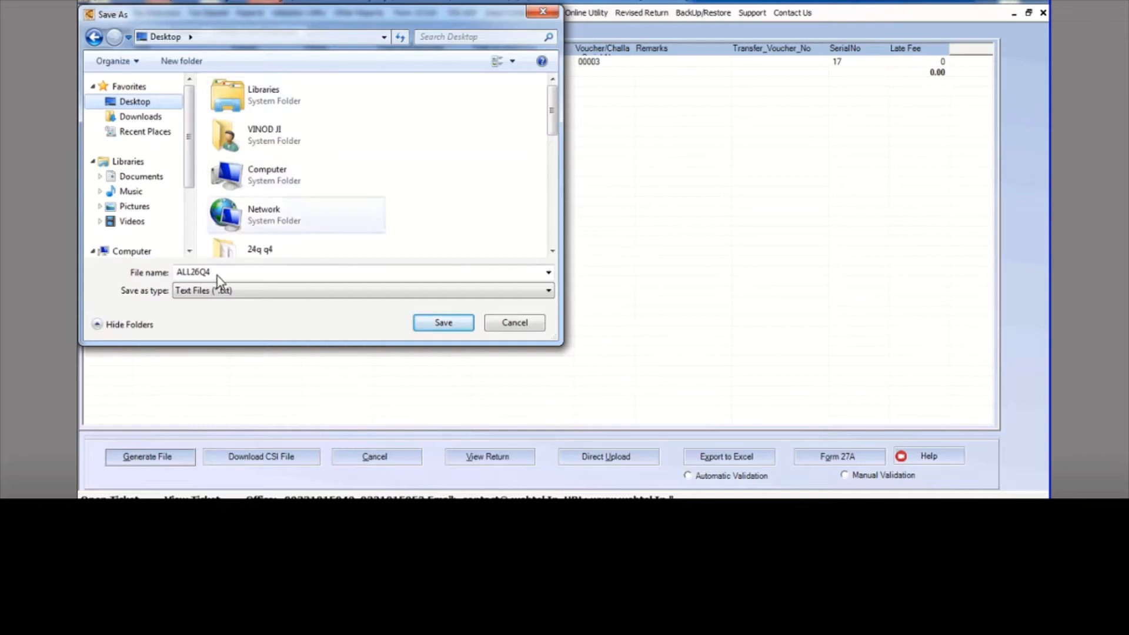
pyautogui.click(180, 62)
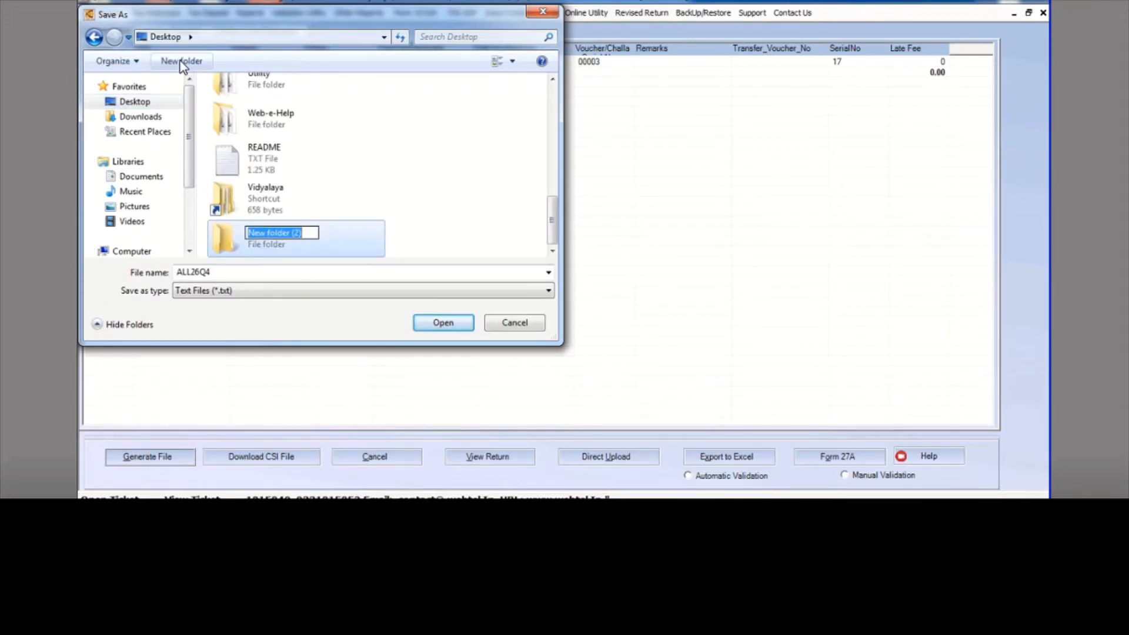
pyautogui.write('non sa')
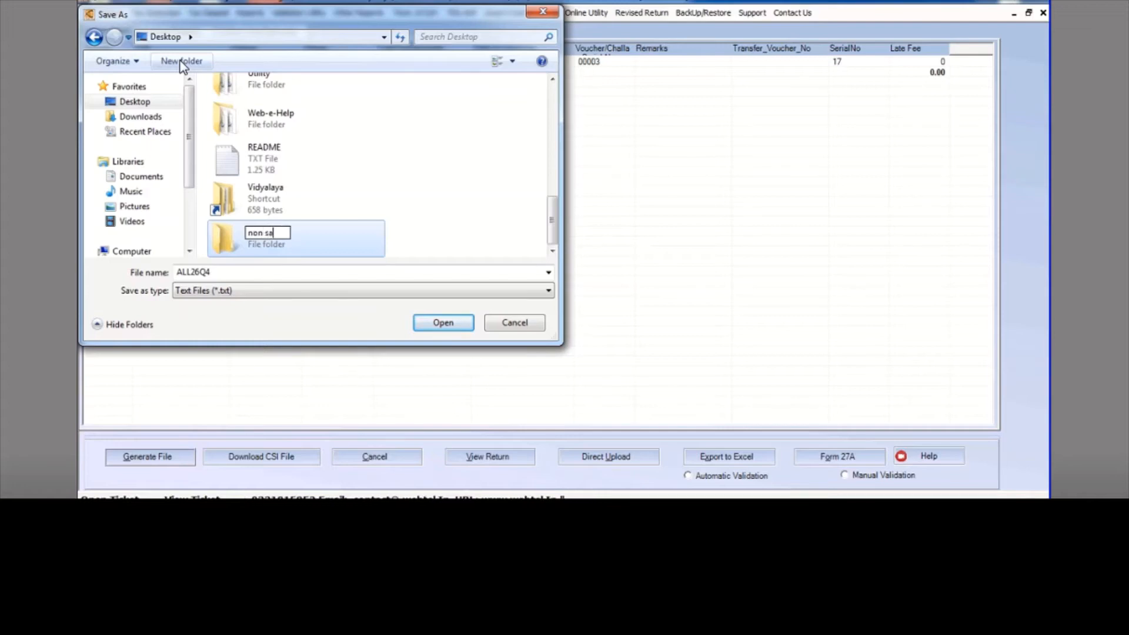
pyautogui.write('lary t')
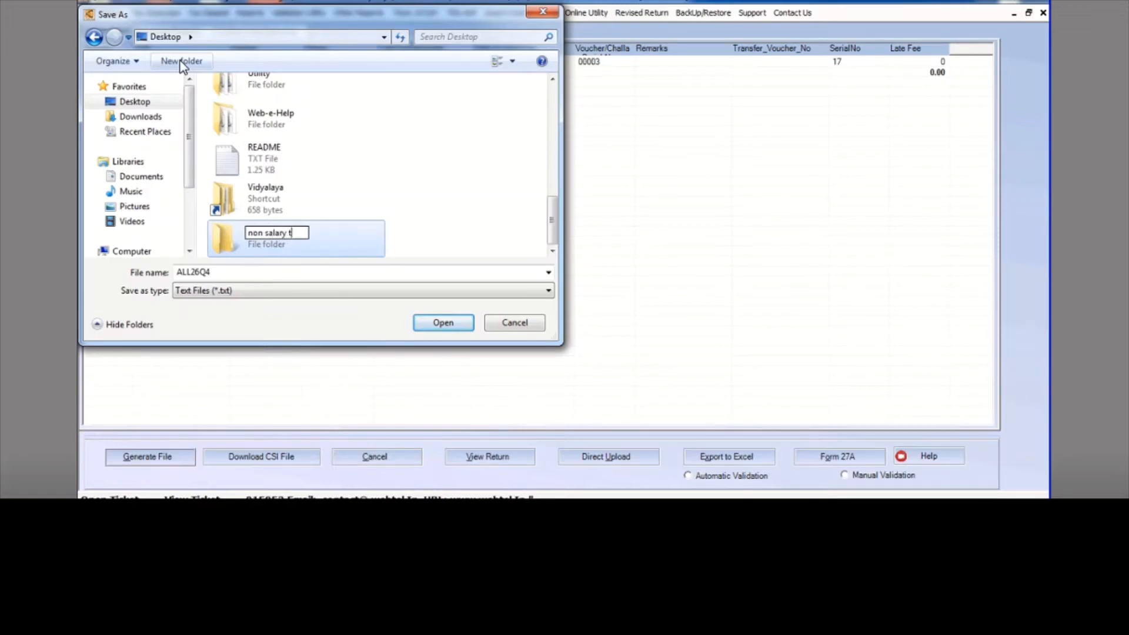
pyautogui.write('ds ret')
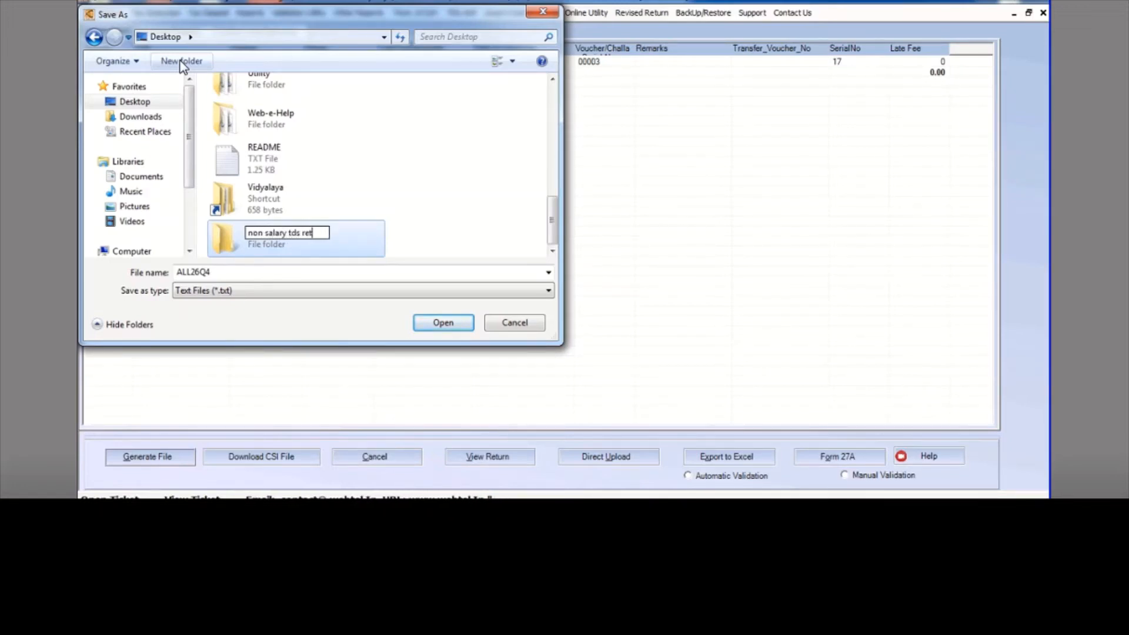
pyautogui.write('urn')
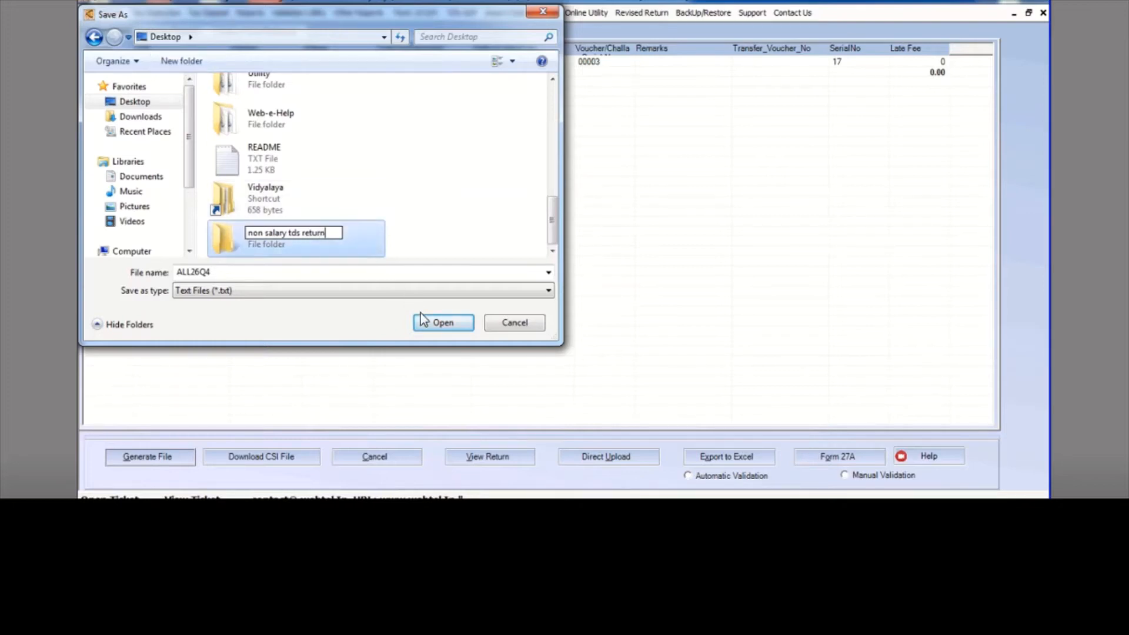
pyautogui.click(438, 324)
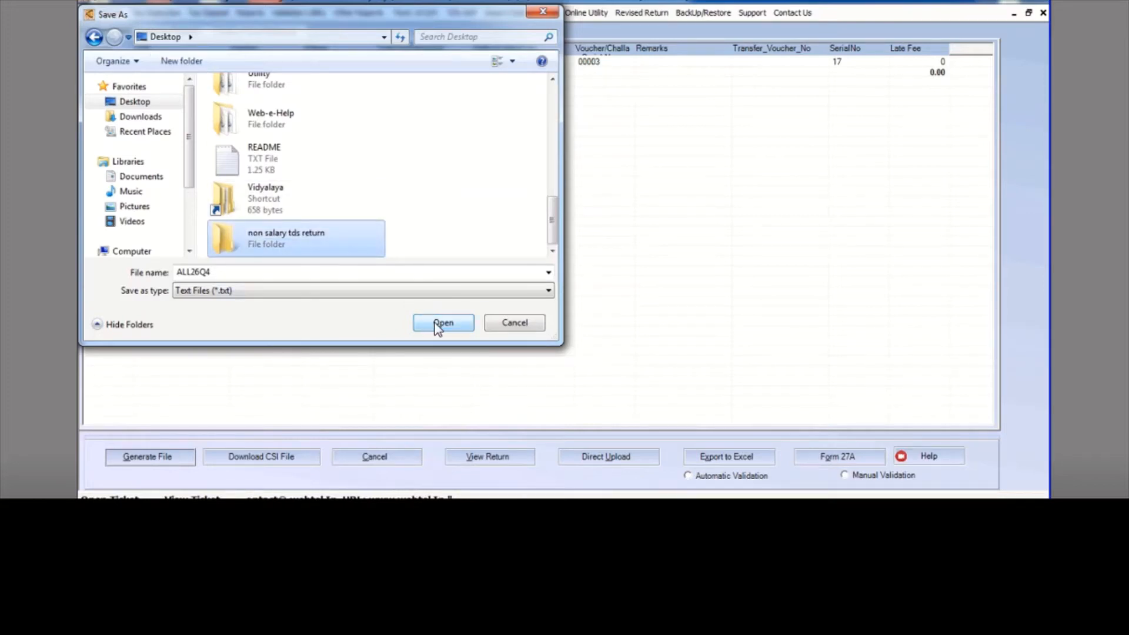
pyautogui.doubleClick(291, 241)
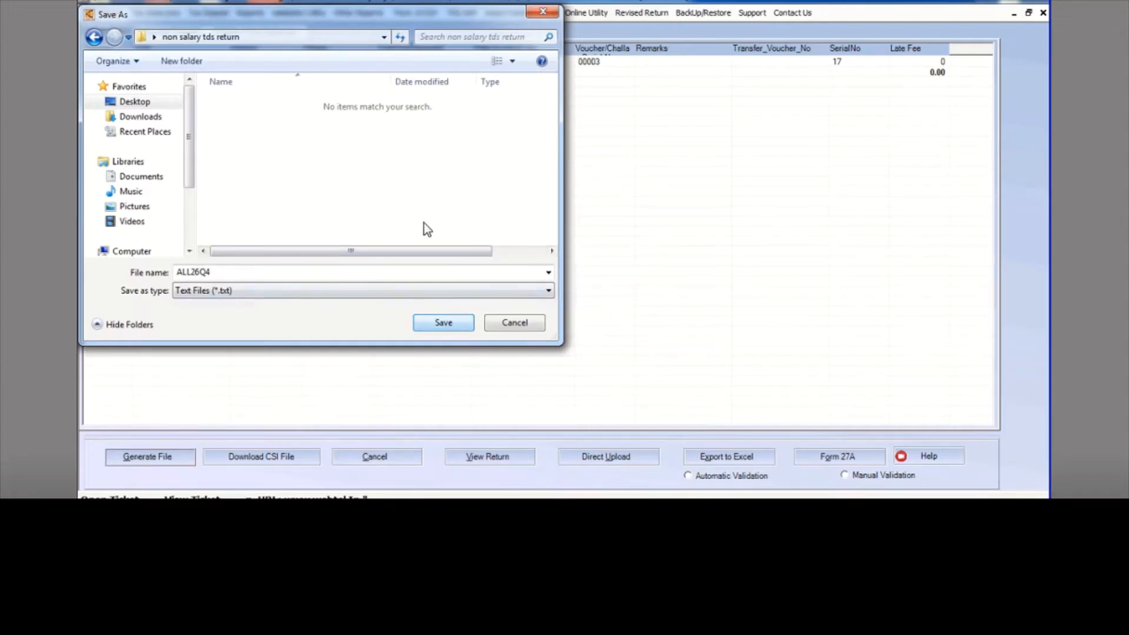
pyautogui.click(459, 328)
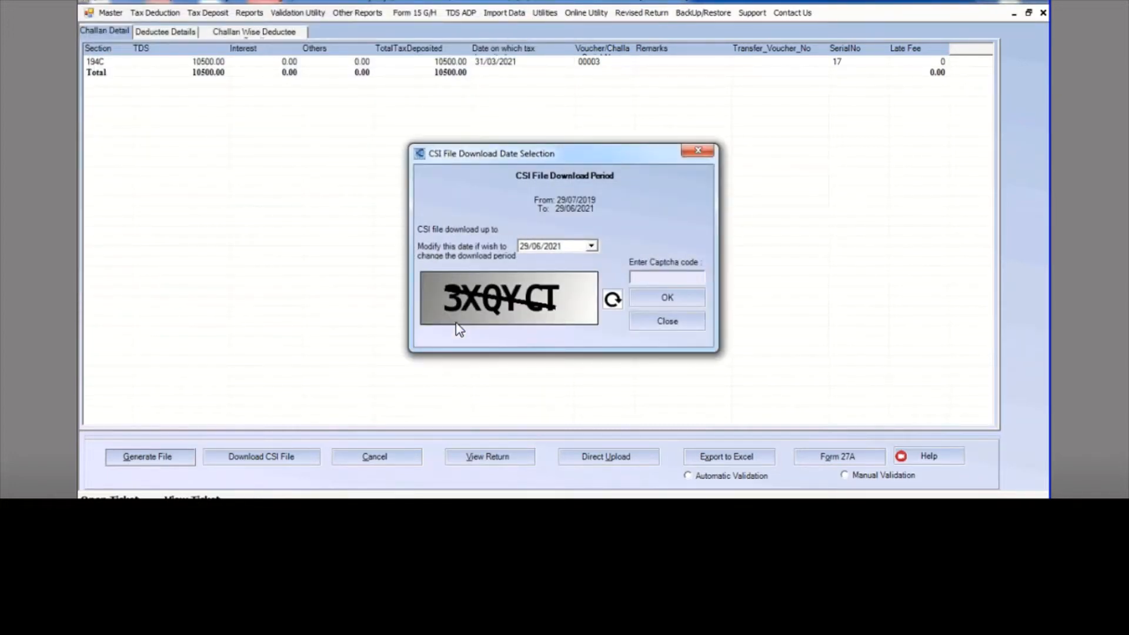
# Step: Enter the captcha code for the CSI file download up to 29/06/2021 and confirm the download
pyautogui.click(643, 276)
pyautogui.write('3')
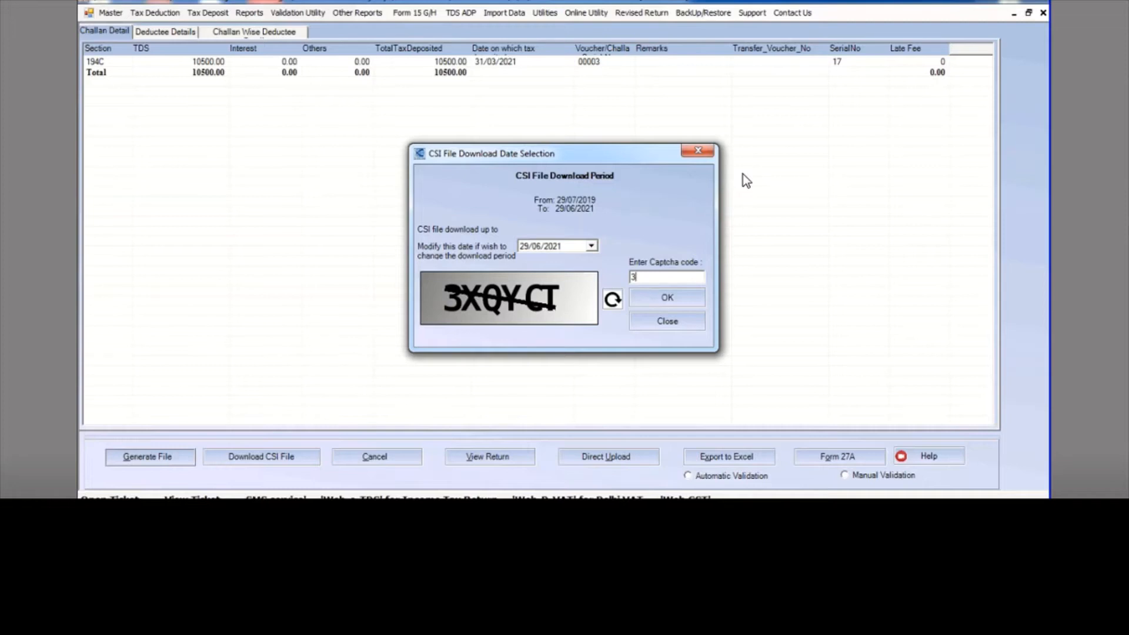
pyautogui.write('XQCT')
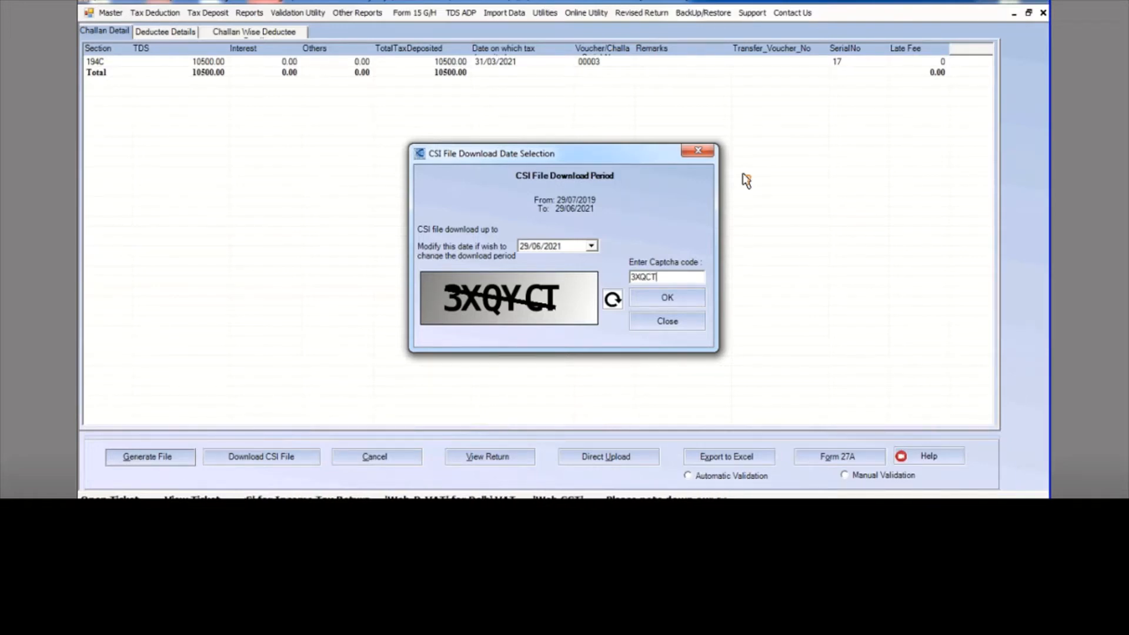
pyautogui.write('Y')
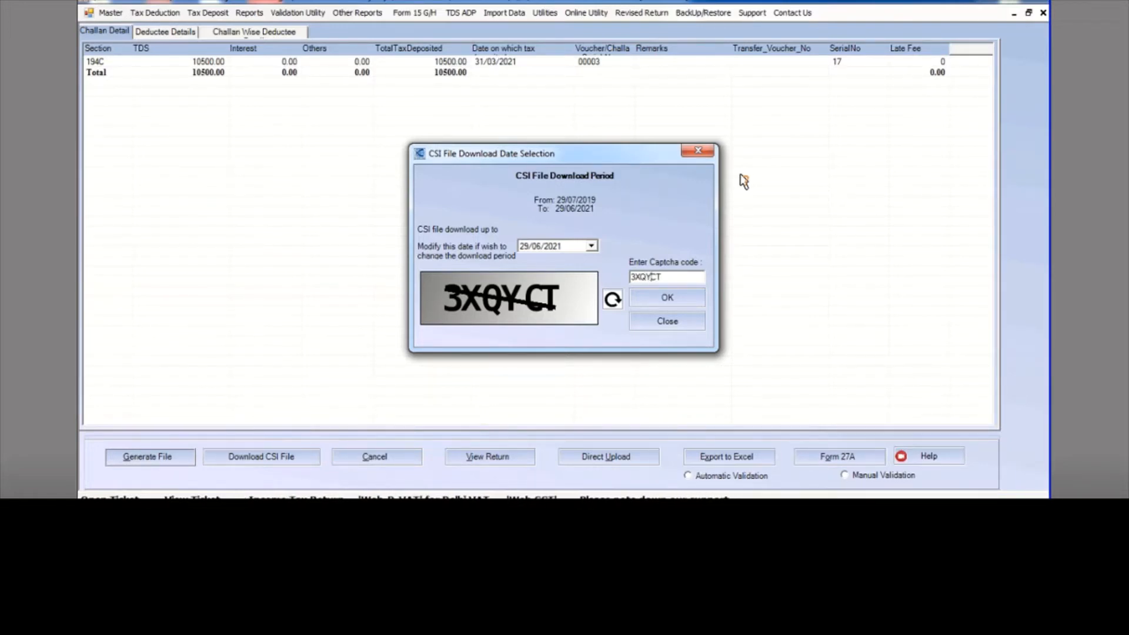
pyautogui.click(668, 299)
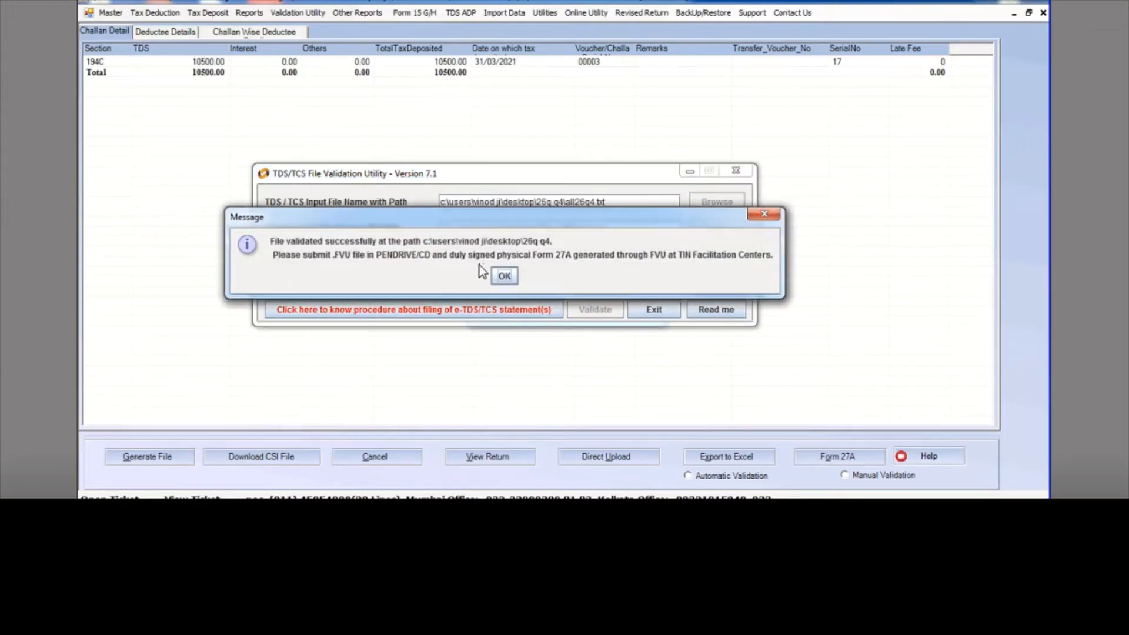
# Step: Acknowledge the file validation messages, close the TDS/TCS File Validation Utility and return to the challan detail window
pyautogui.click(508, 279)
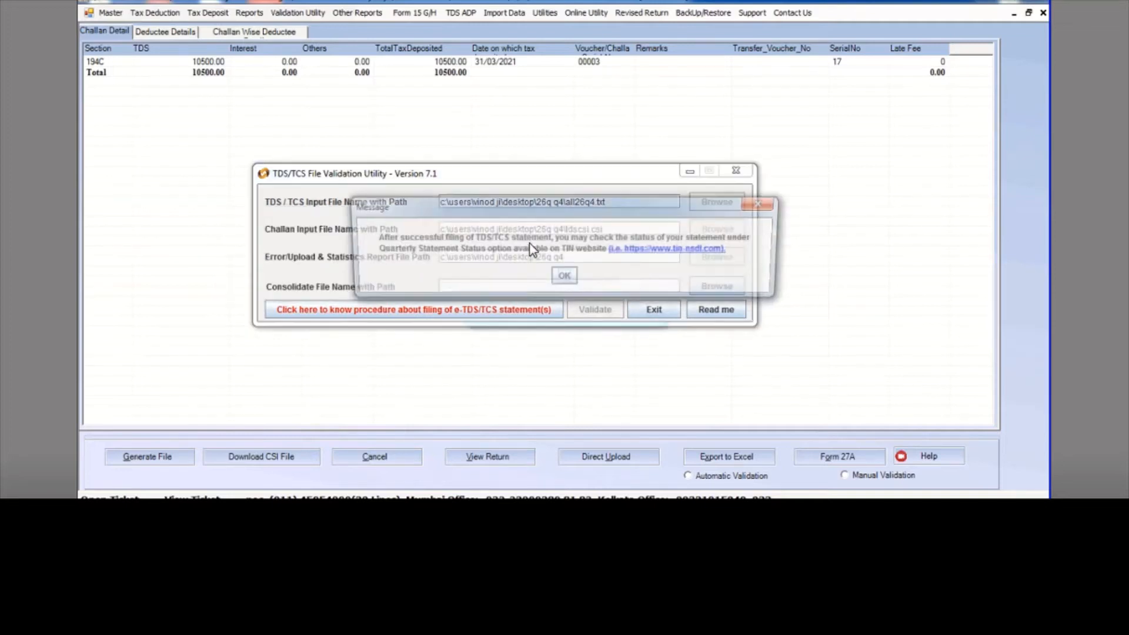
pyautogui.click(569, 280)
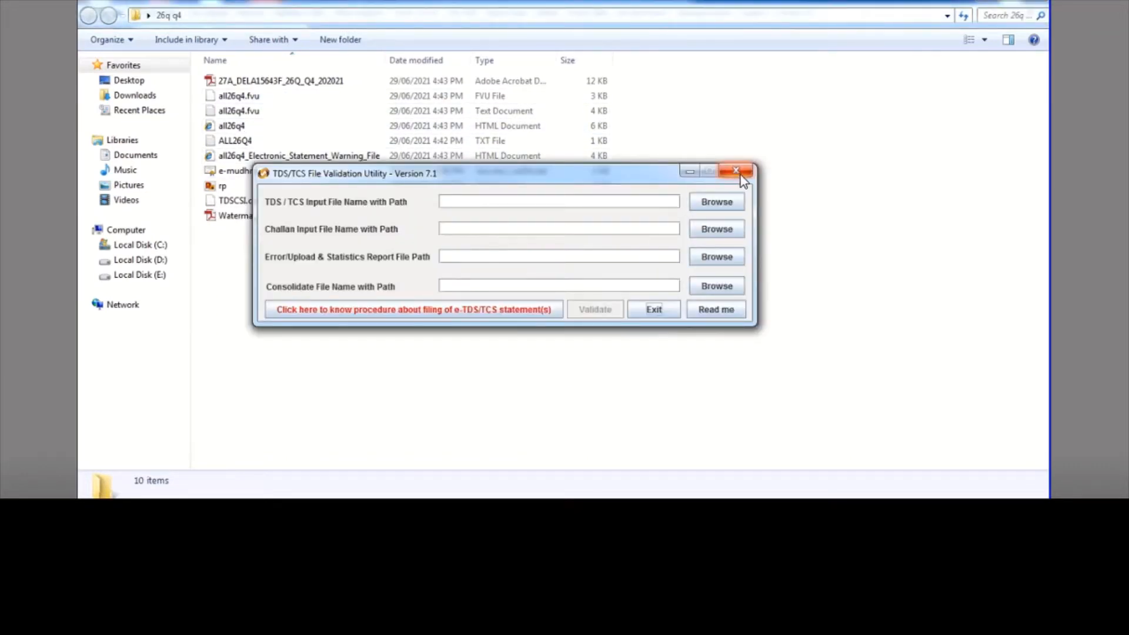
pyautogui.click(739, 173)
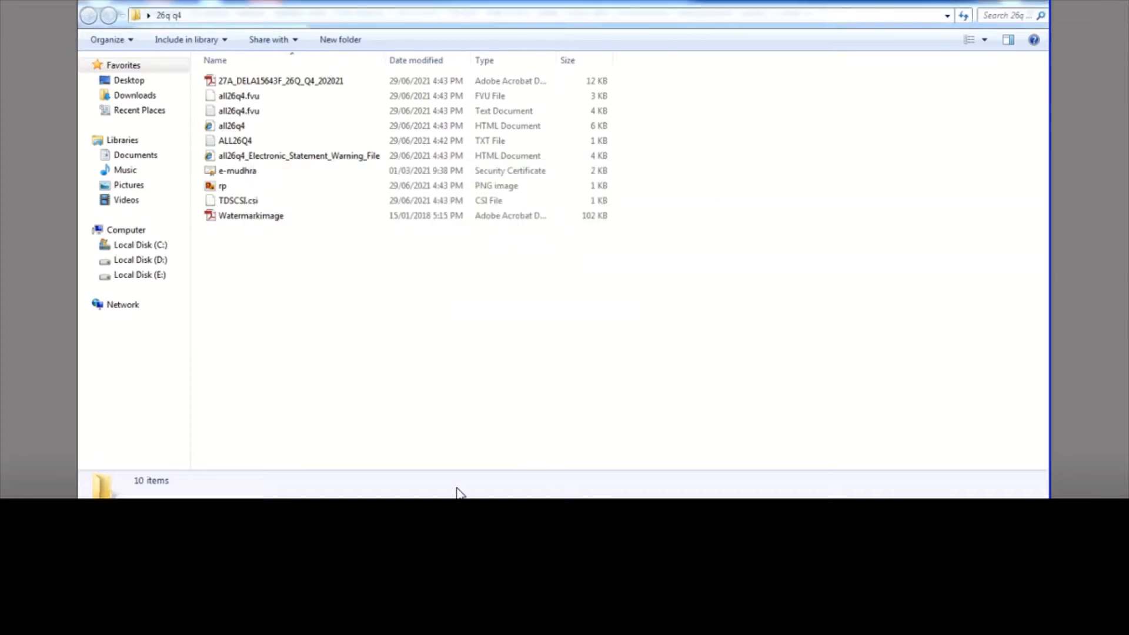
pyautogui.moveTo(459, 495)
pyautogui.click(430, 454)
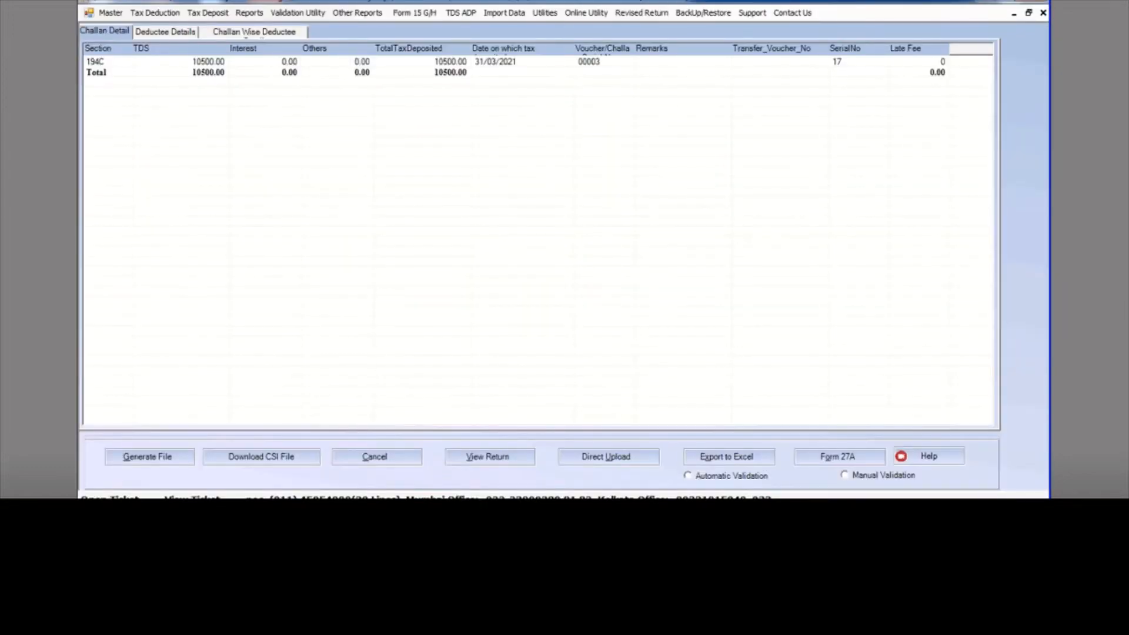
pyautogui.click(517, 433)
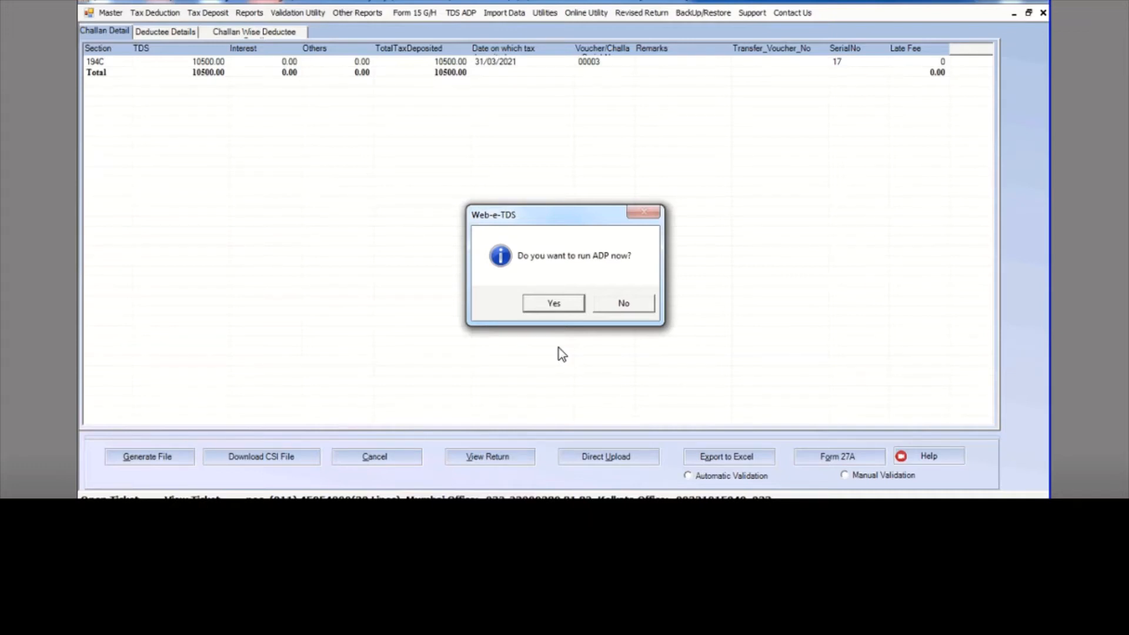
# Step: Run the Advance Default Predictor (ADP), submit its captcha code and acknowledge the saved report
pyautogui.click(547, 304)
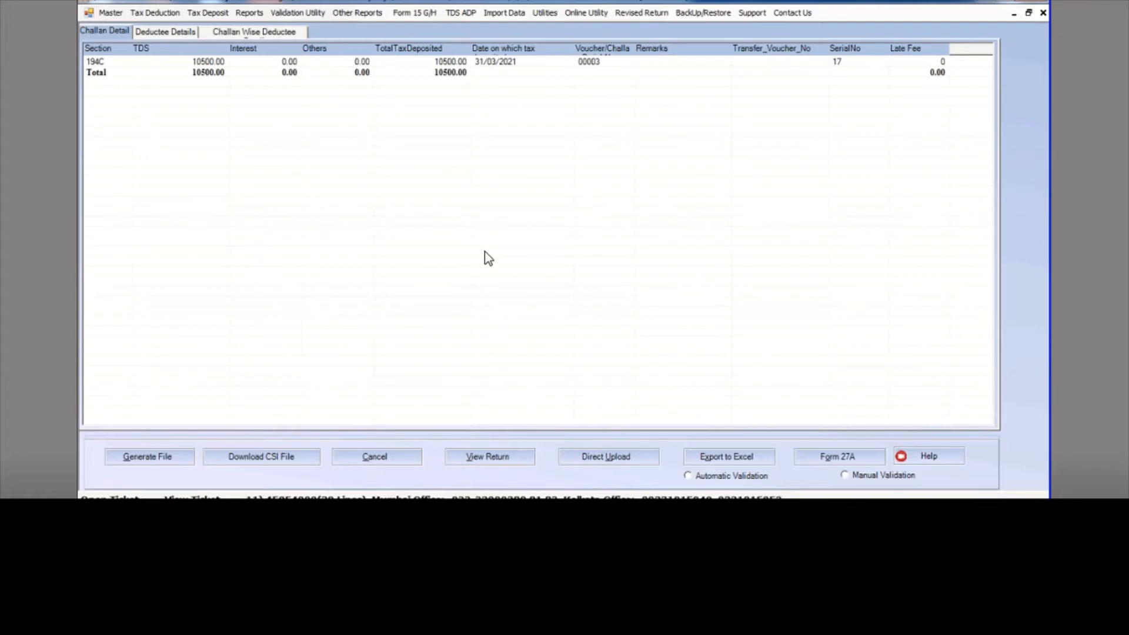
pyautogui.click(487, 456)
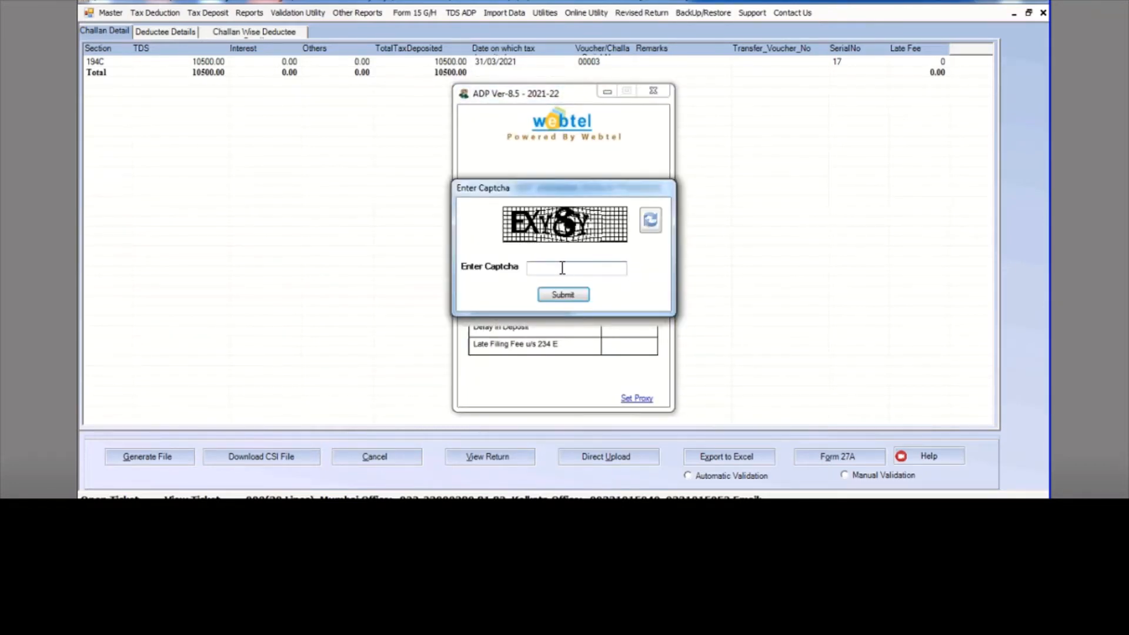
pyautogui.click(561, 269)
pyautogui.click(562, 295)
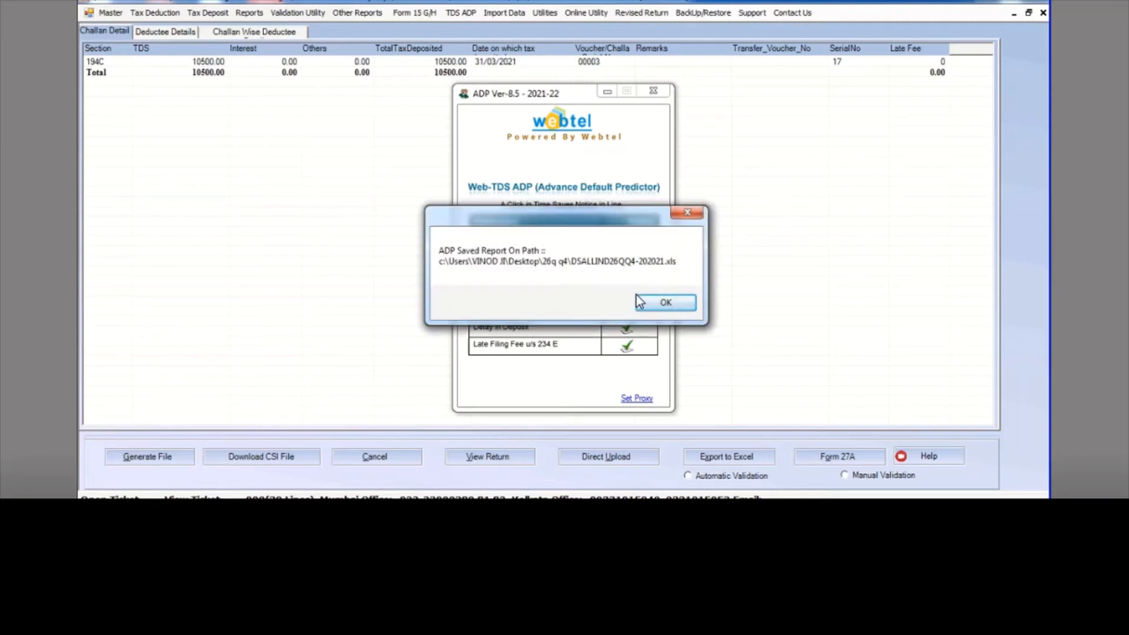
pyautogui.click(644, 301)
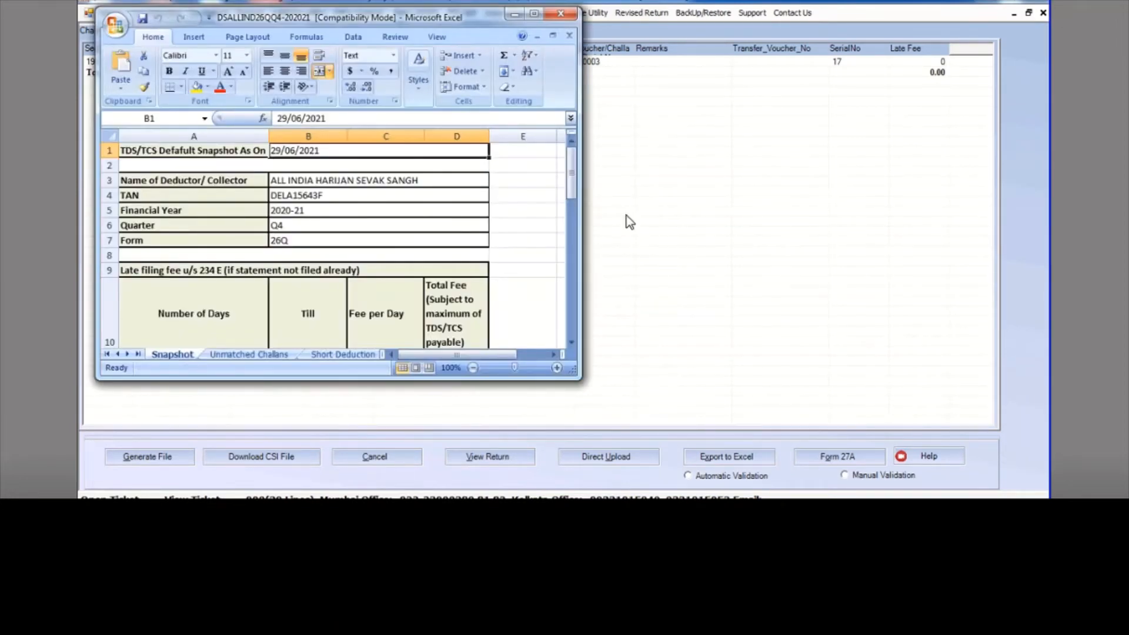
# Step: Maximize the default snapshot report and examine its late filing fee, unmatched challan, short deduction, delay and PAN verification sections
pyautogui.click(533, 15)
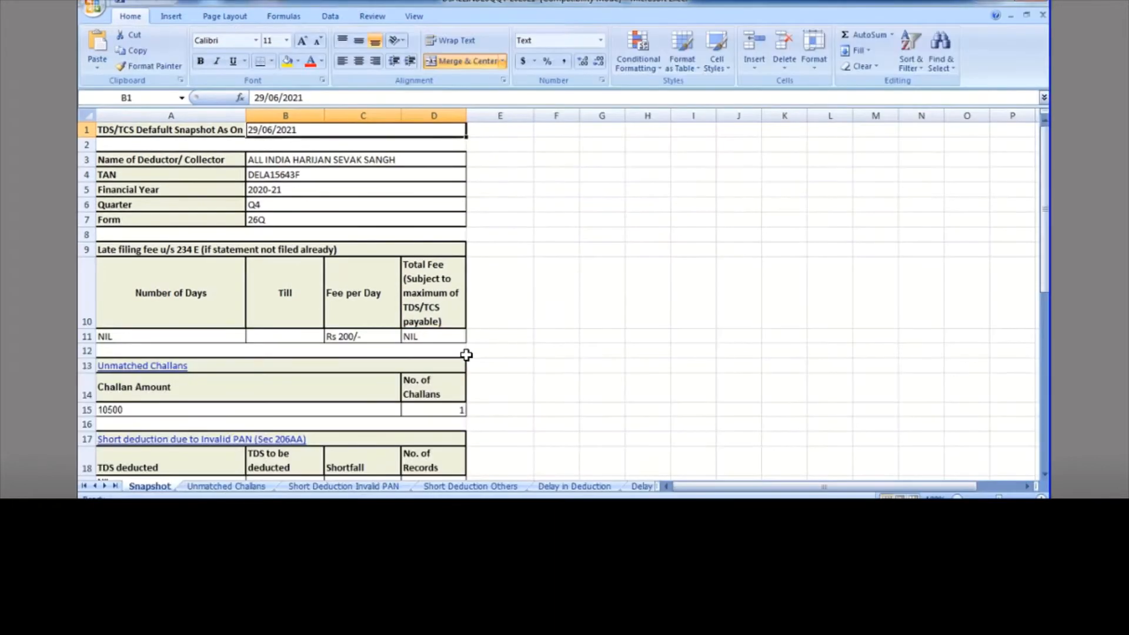
pyautogui.click(435, 366)
pyautogui.click(426, 337)
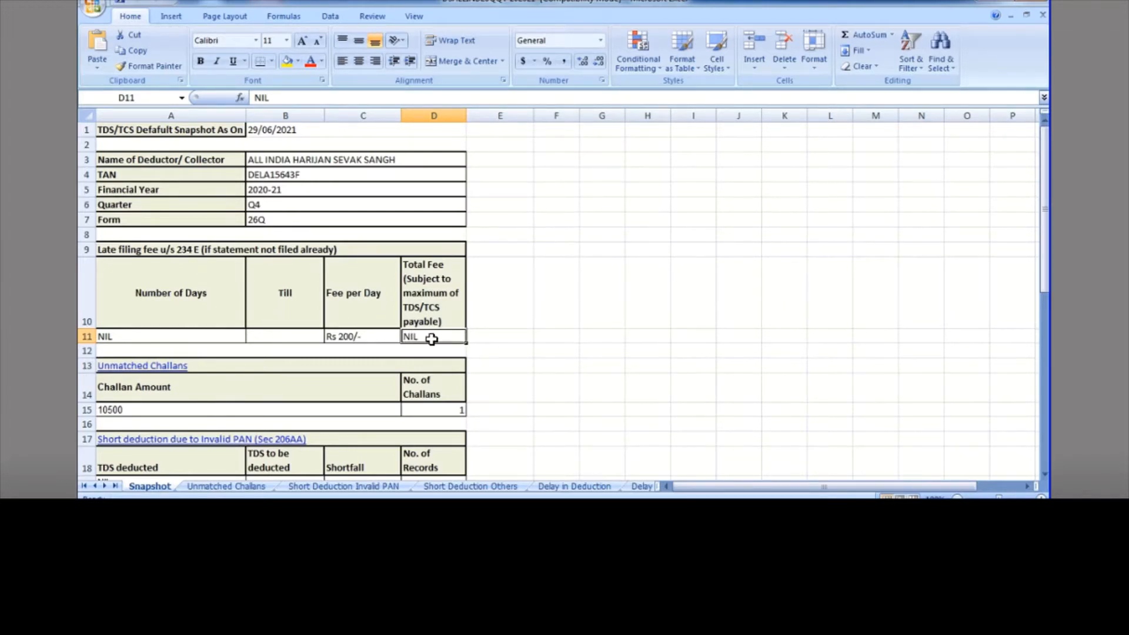
pyautogui.click(165, 407)
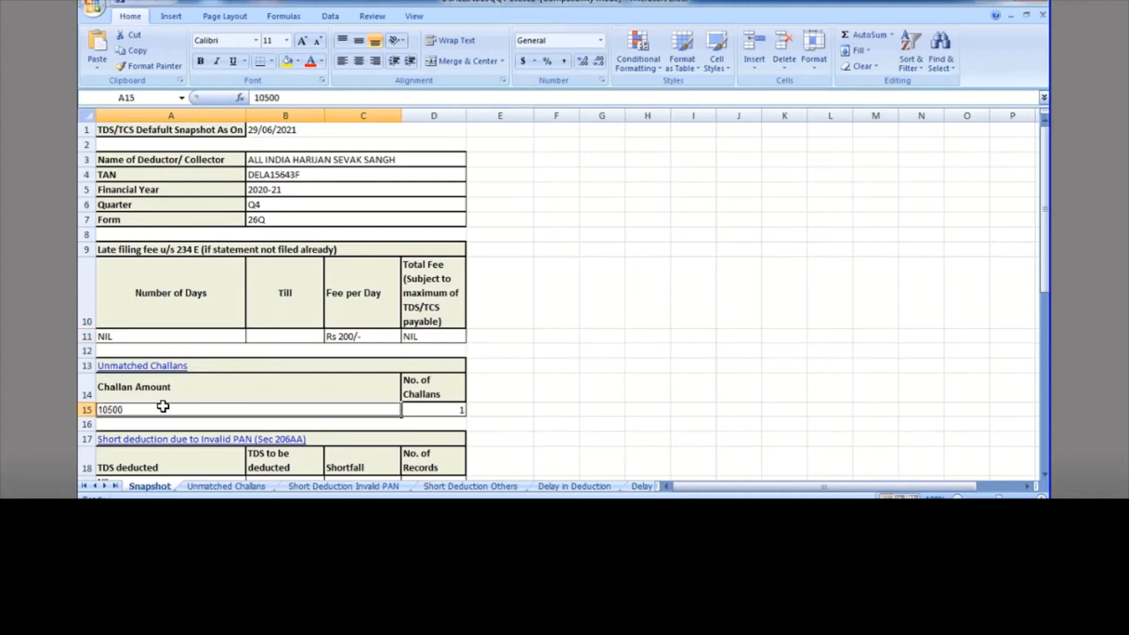
pyautogui.click(442, 408)
pyautogui.scroll(-4, 442, 409)
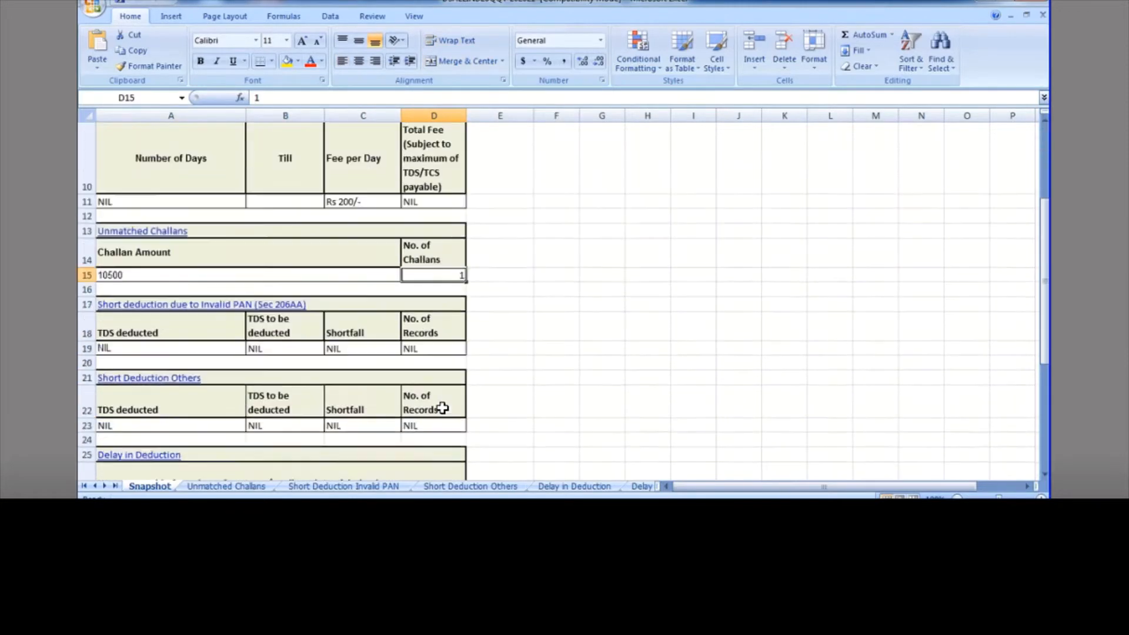
pyautogui.scroll(-5, 416, 323)
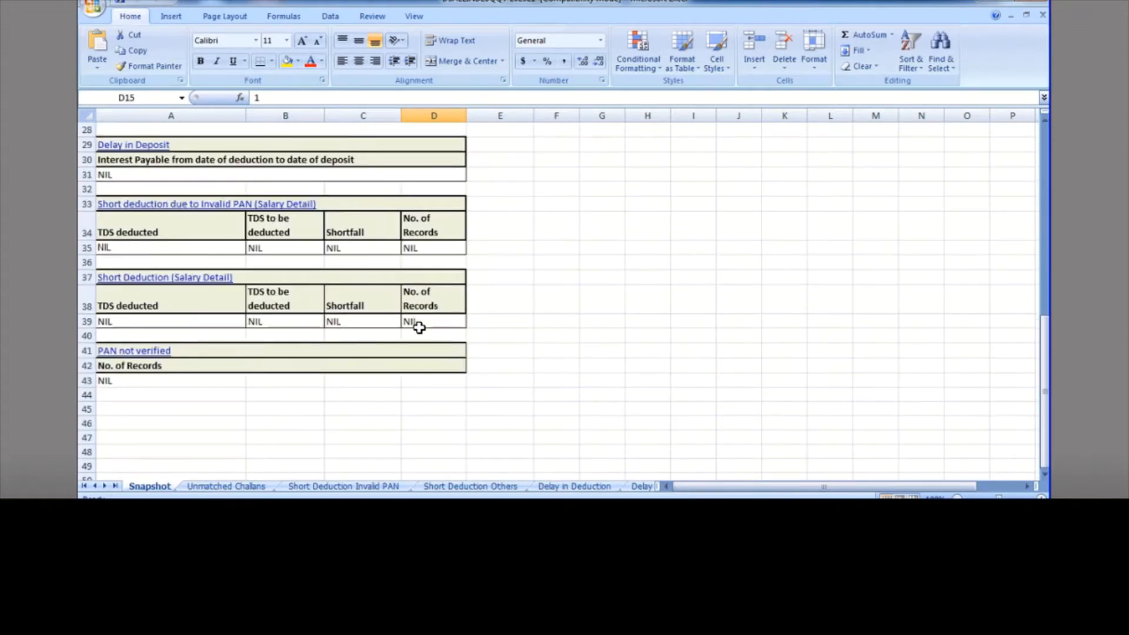
pyautogui.scroll(6, 423, 310)
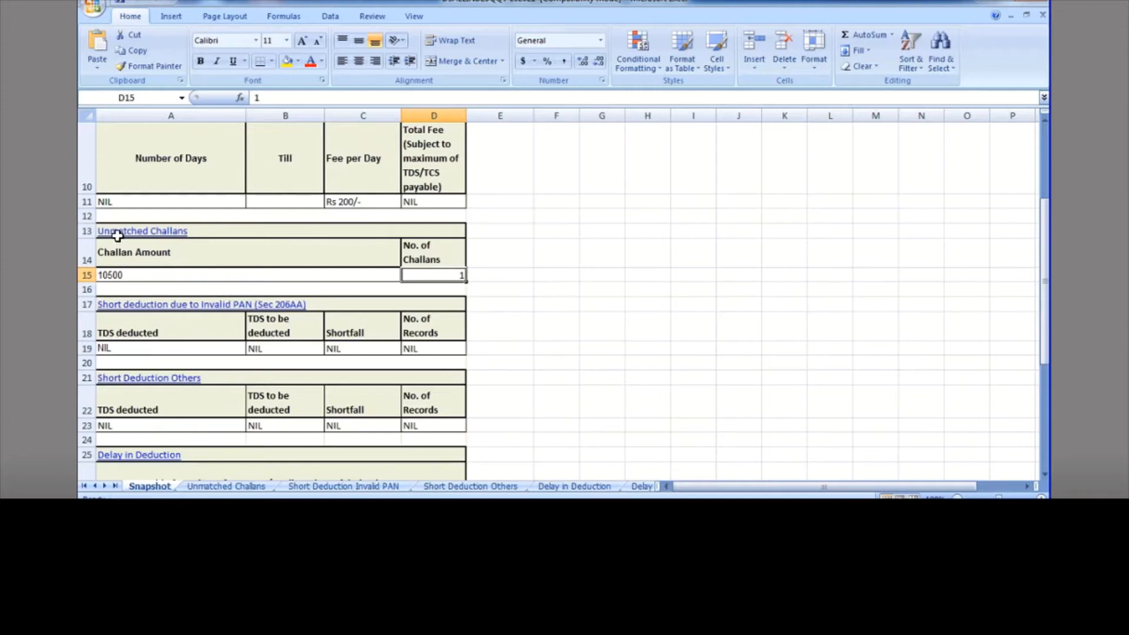
# Step: Examine the unmatched challan's details, including its date of deposit, and recheck the challan amount on the Snapshot sheet
pyautogui.click(119, 232)
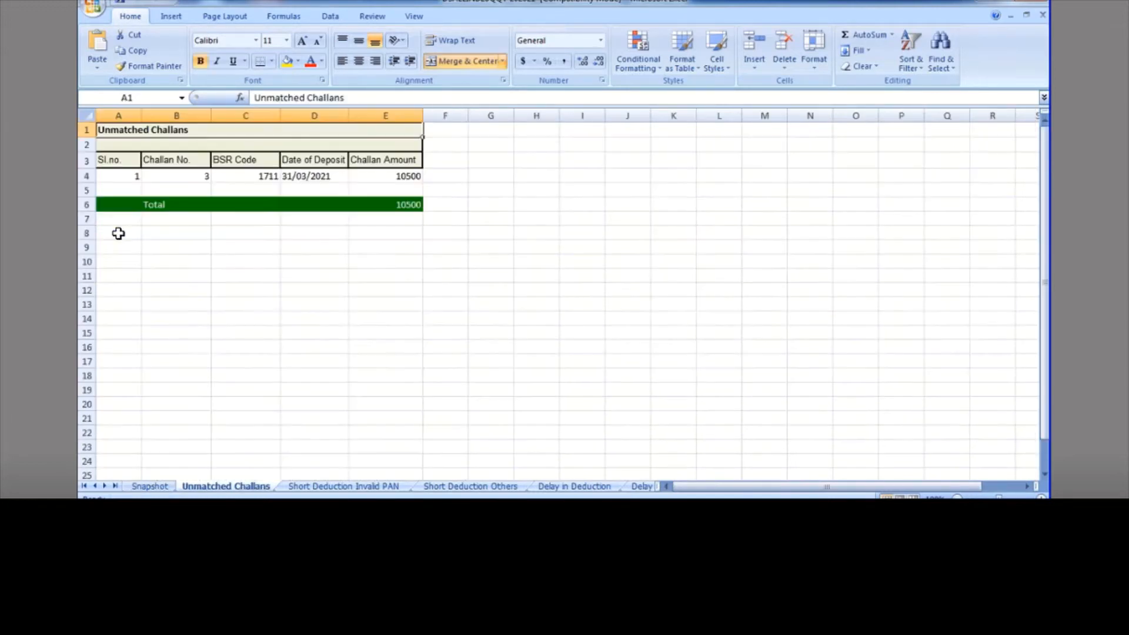
pyautogui.click(306, 178)
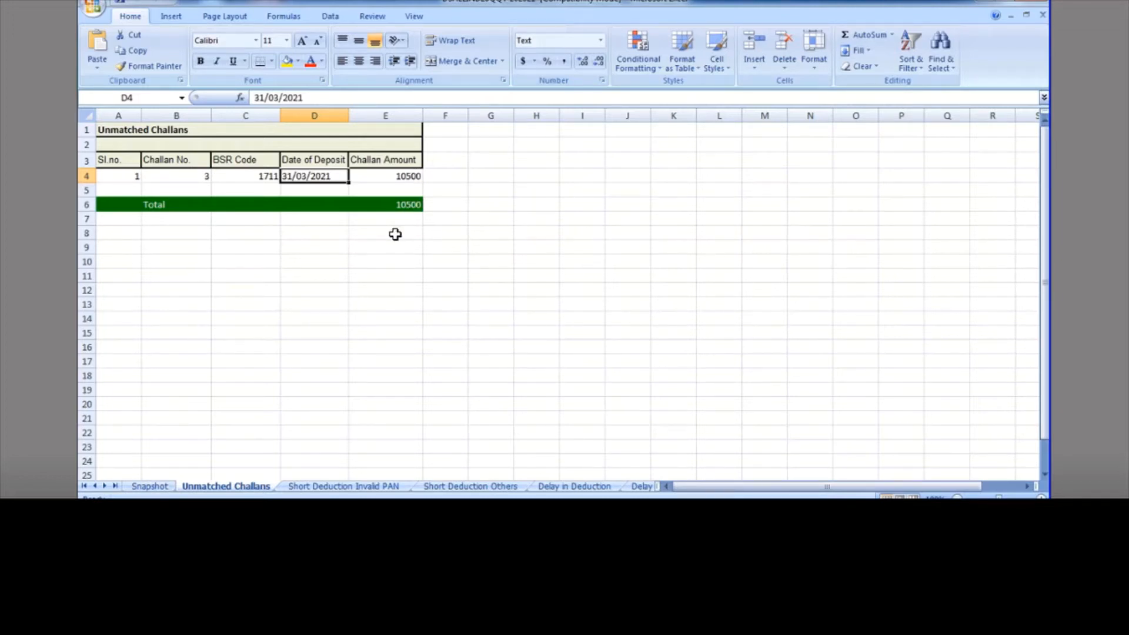
pyautogui.click(147, 486)
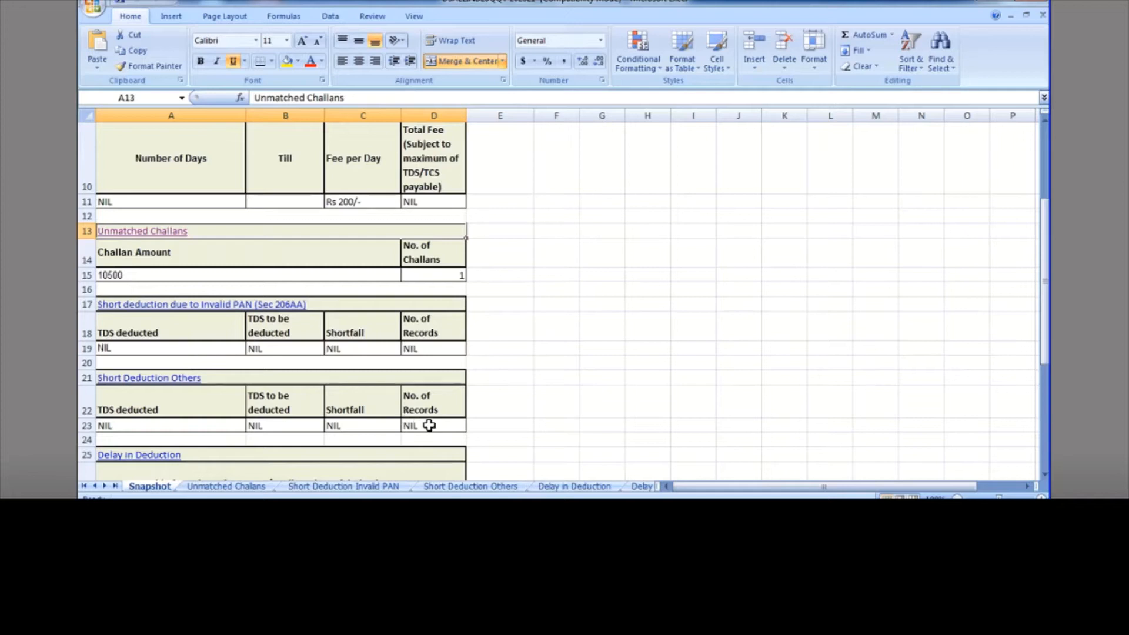
pyautogui.scroll(2, 483, 284)
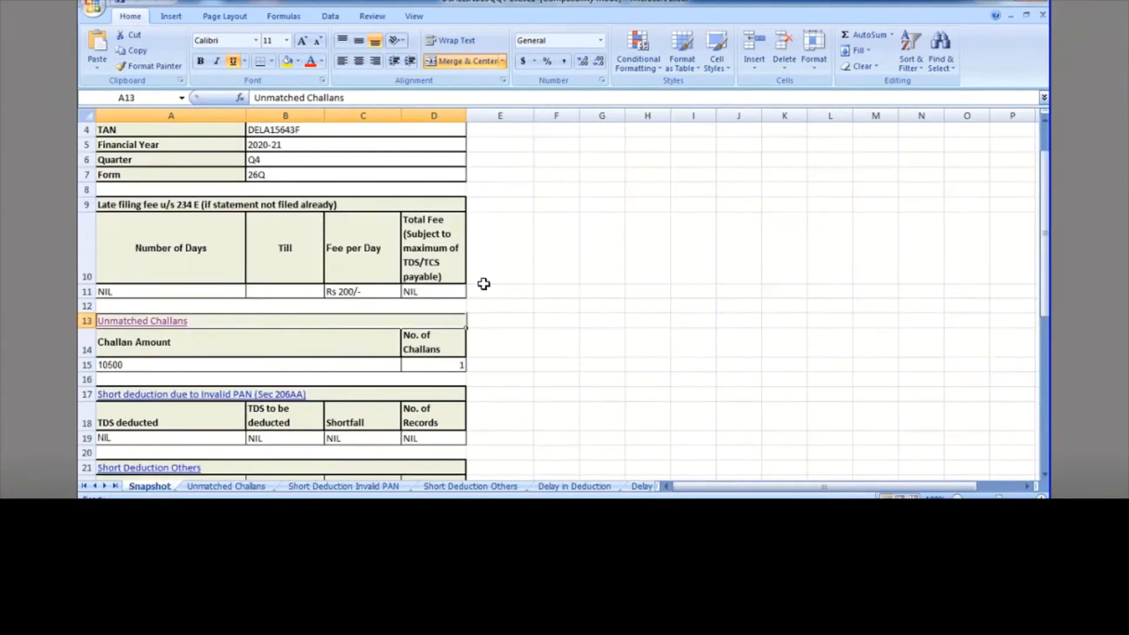
pyautogui.scroll(-1, 483, 284)
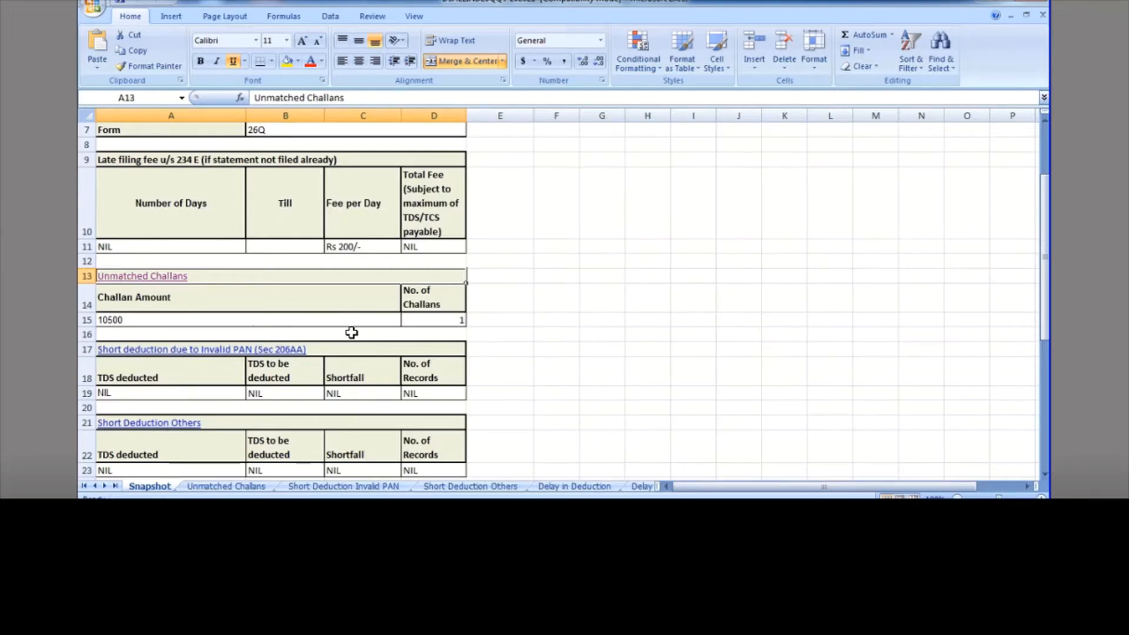
pyautogui.click(166, 319)
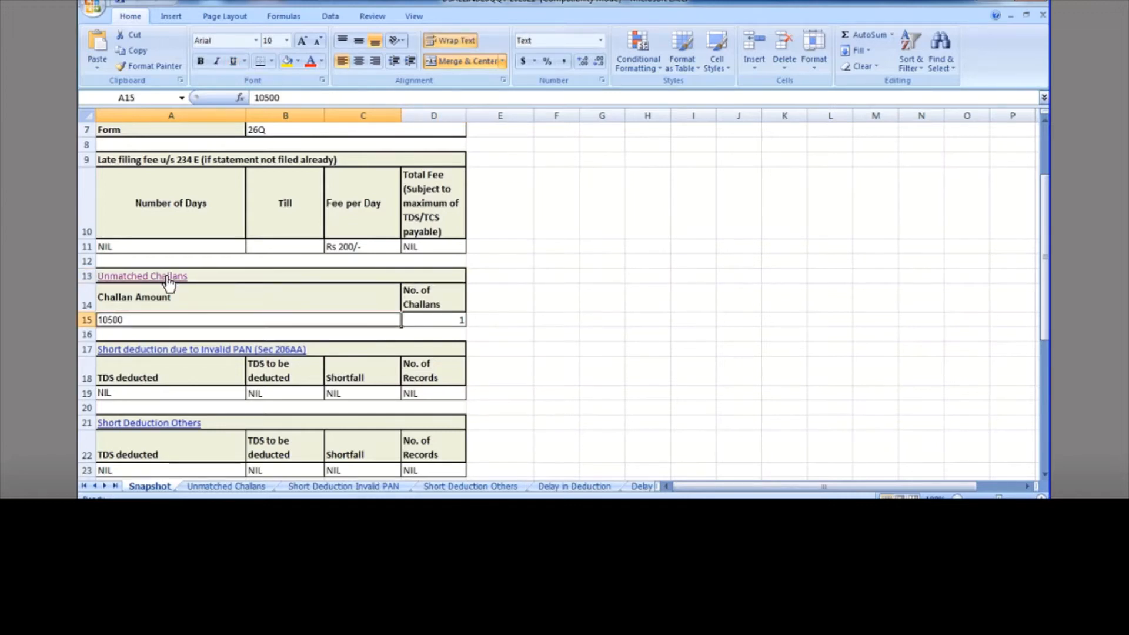
# Step: Compare the unmatched challan's amount in the default report with the total amount deposited on the challan receipt image
pyautogui.click(166, 275)
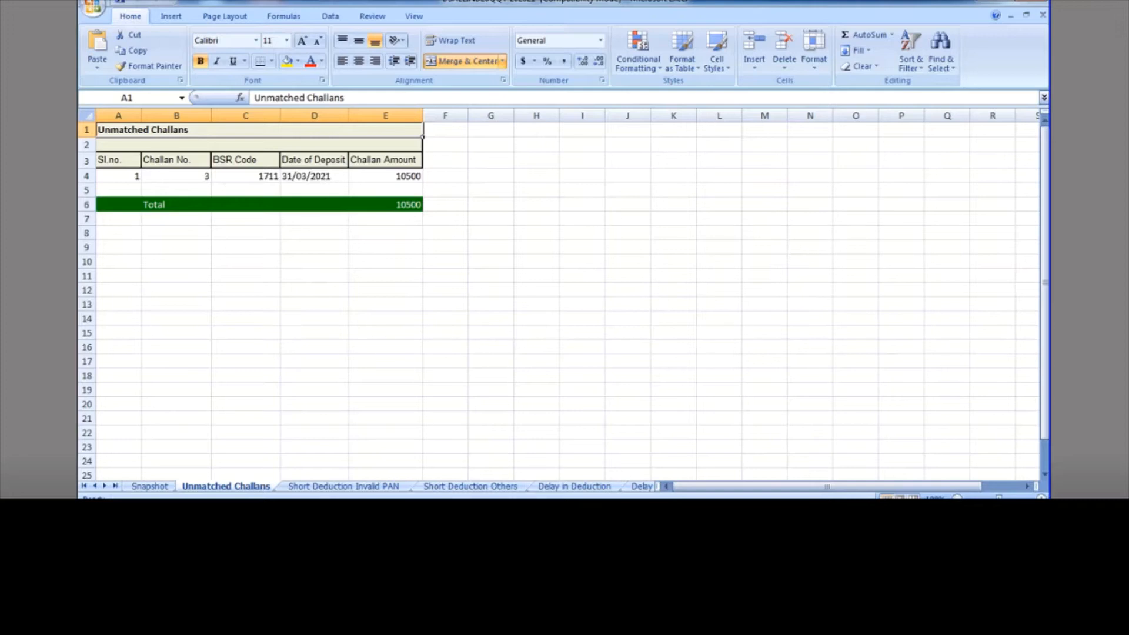
pyautogui.click(411, 175)
pyautogui.hotkey('alt', 'Tab')
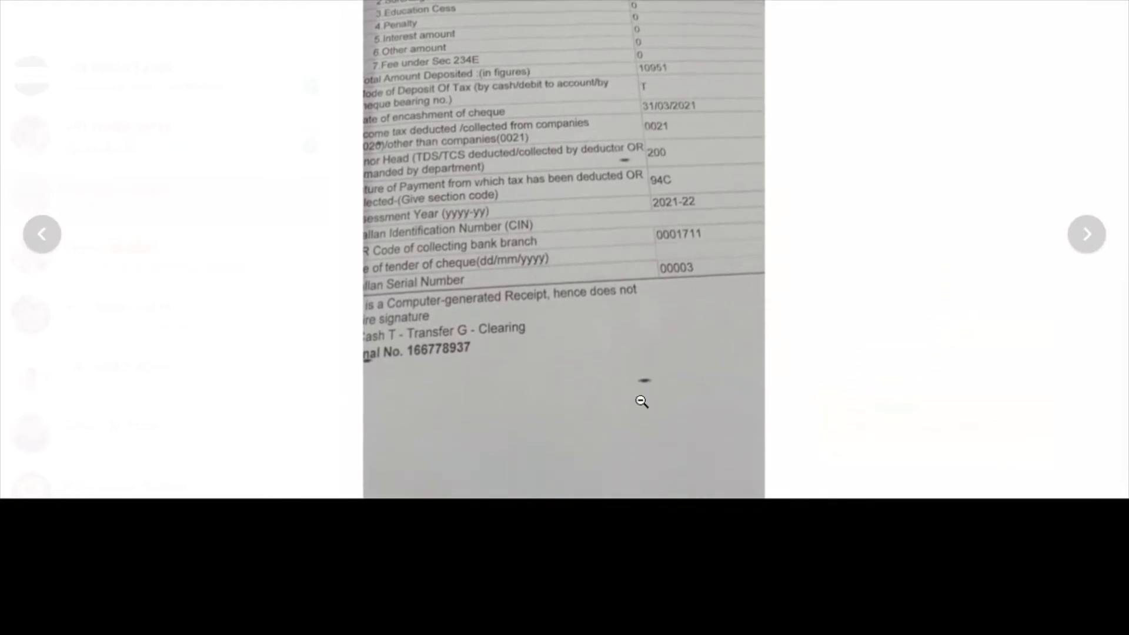
pyautogui.click(494, 514)
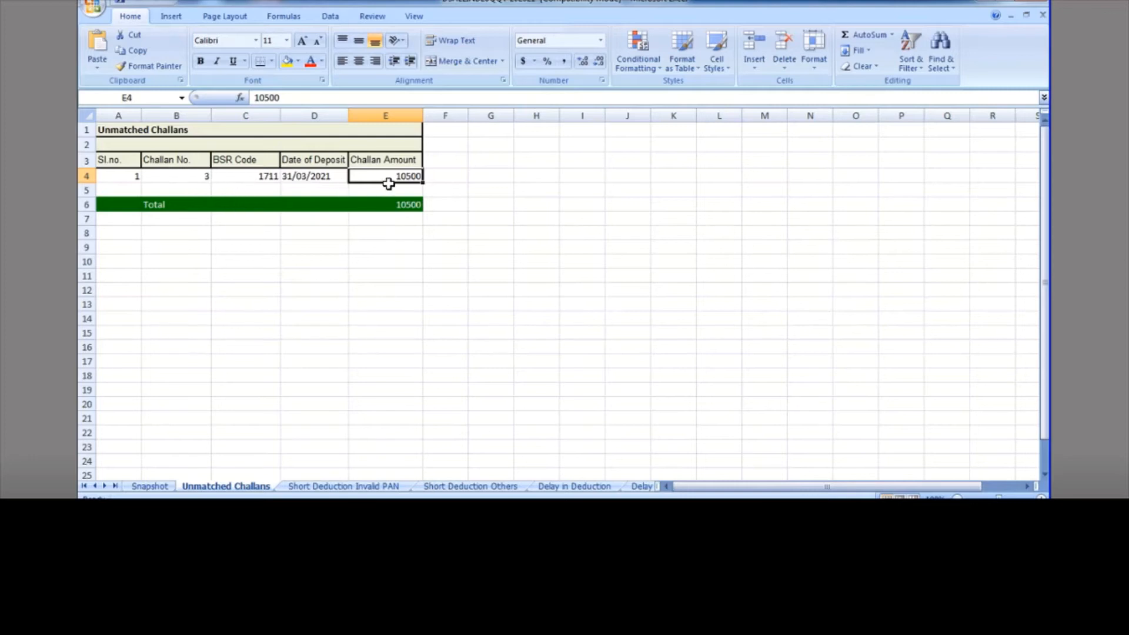
# Step: Note the receipt's deposited amount 10951 in cell F4, beside the unmatched challan's amount
pyautogui.click(460, 181)
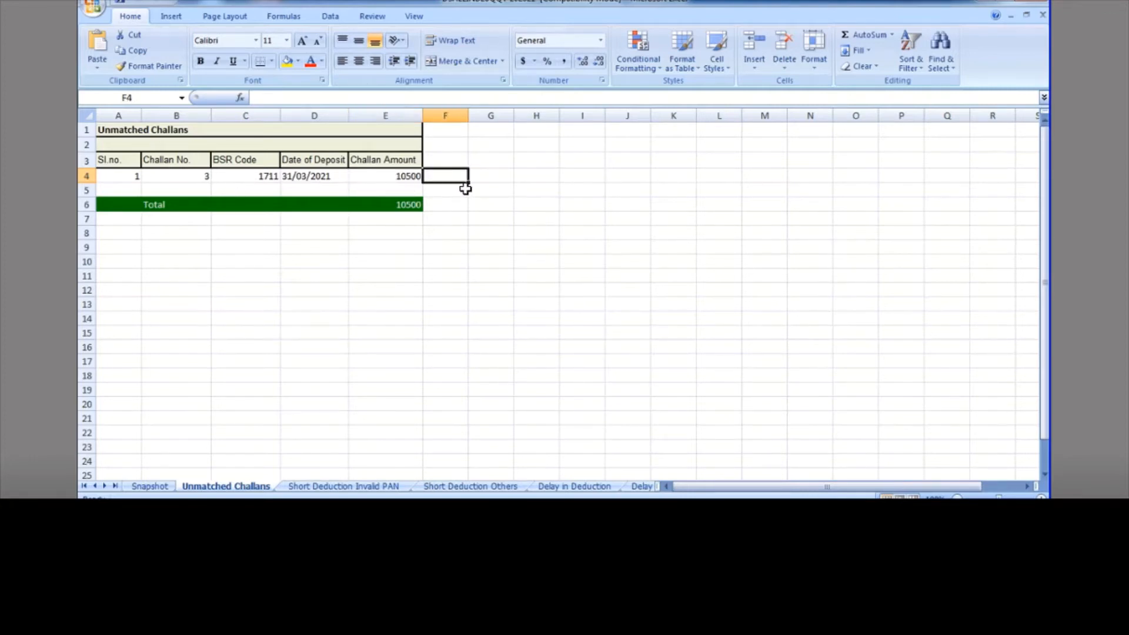
pyautogui.write('10951')
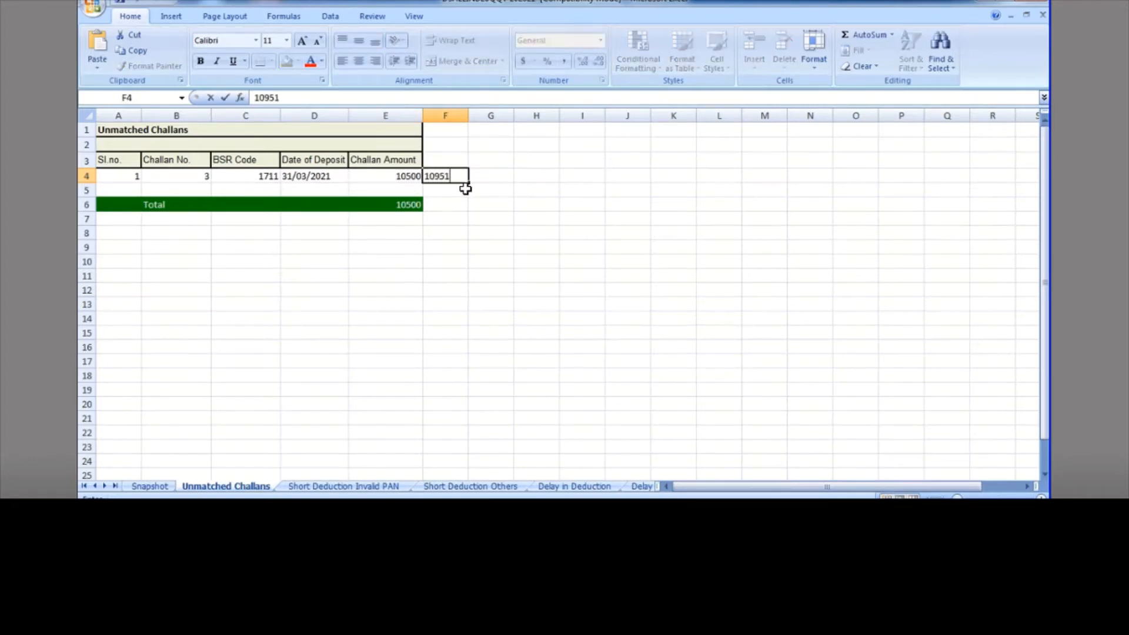
pyautogui.click(460, 204)
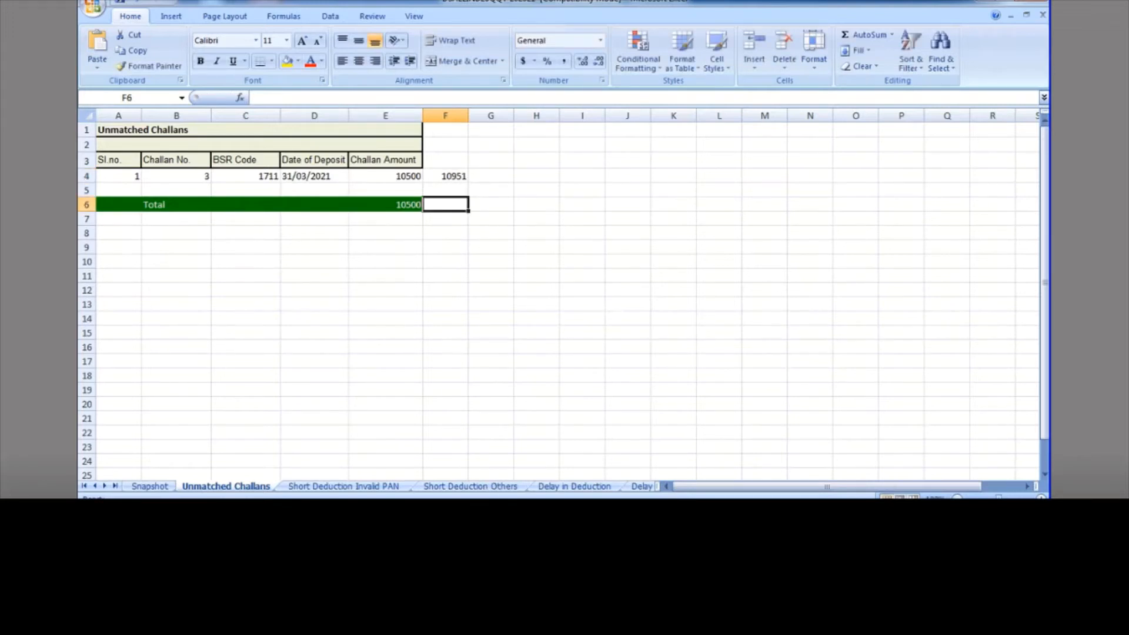
# Step: Switch to WEB-e-TDS and open the list of existing tax deposit records for modification
pyautogui.click(476, 428)
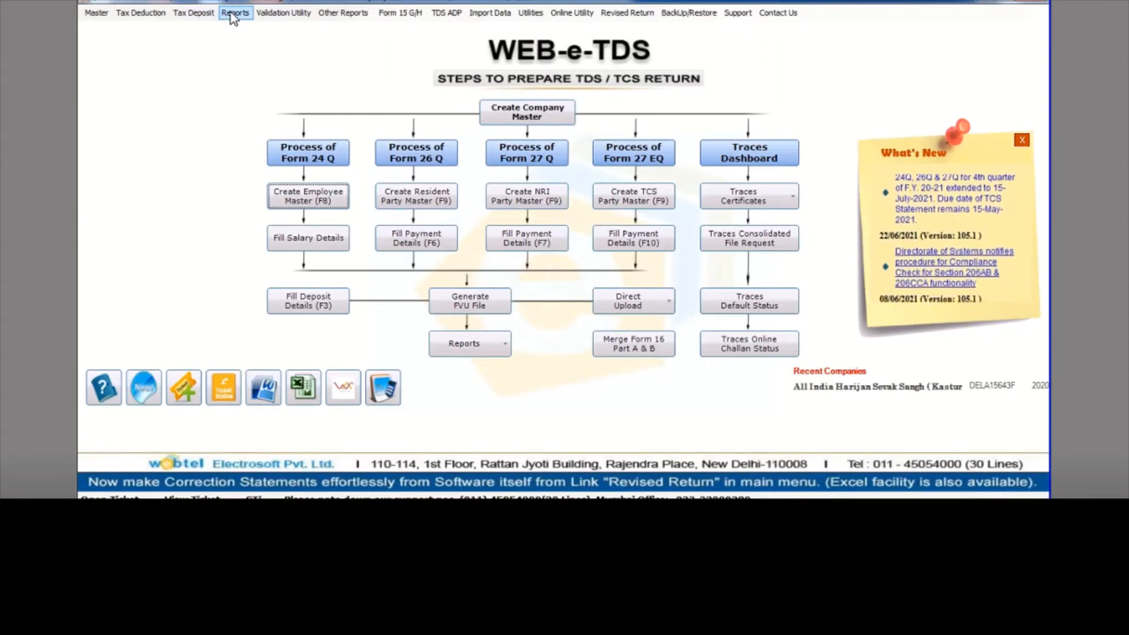
pyautogui.click(235, 15)
pyautogui.click(234, 14)
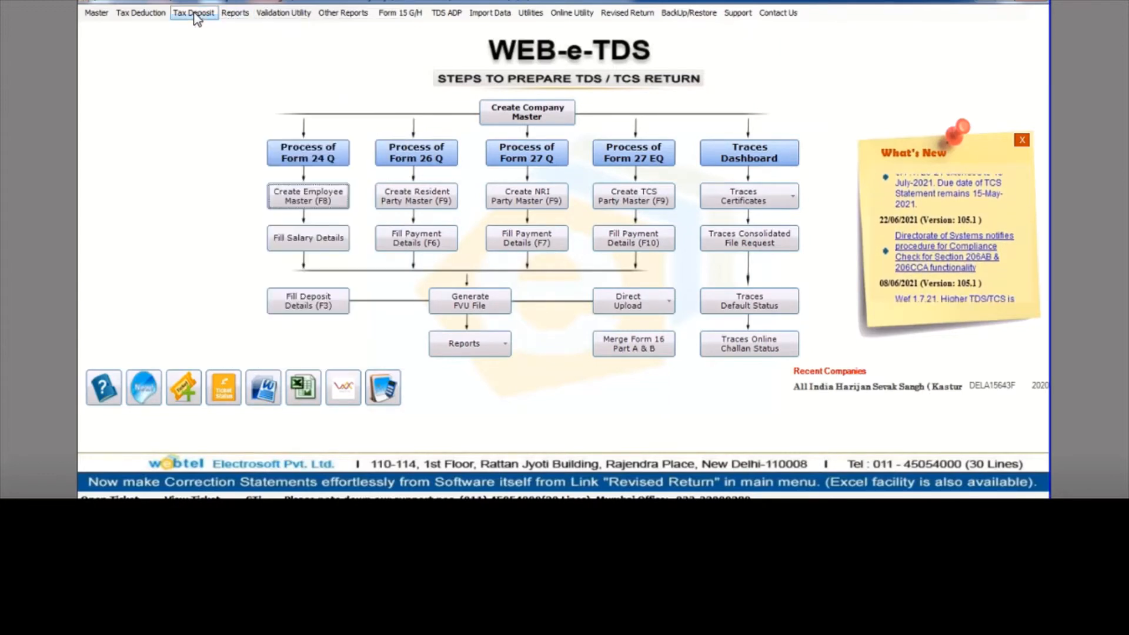
pyautogui.click(202, 13)
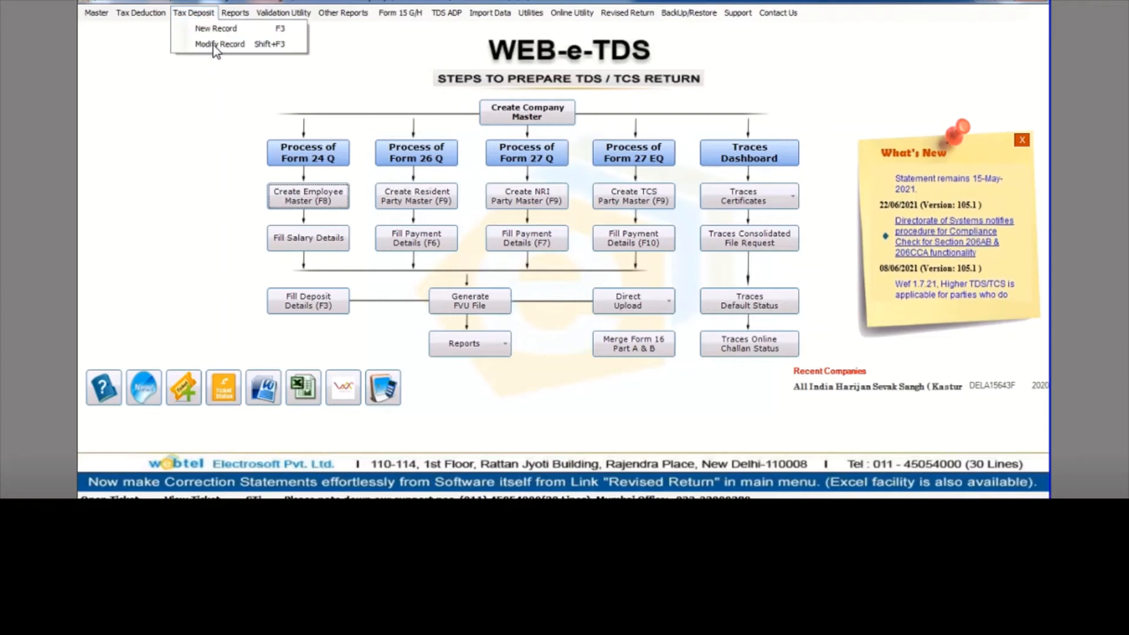
pyautogui.click(213, 45)
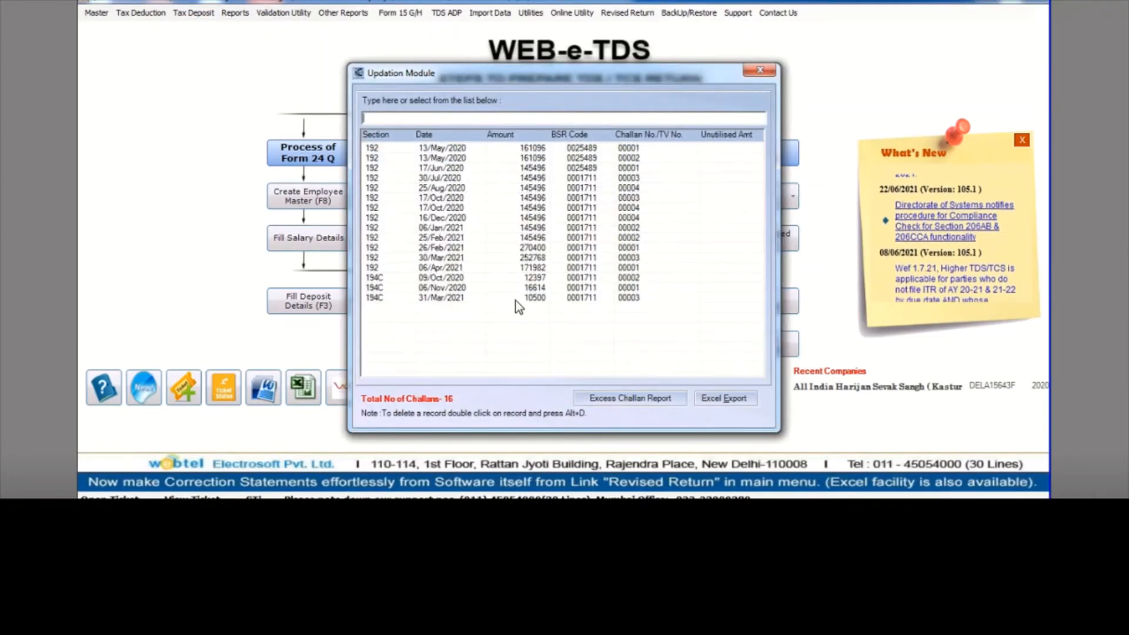
pyautogui.write('194C')
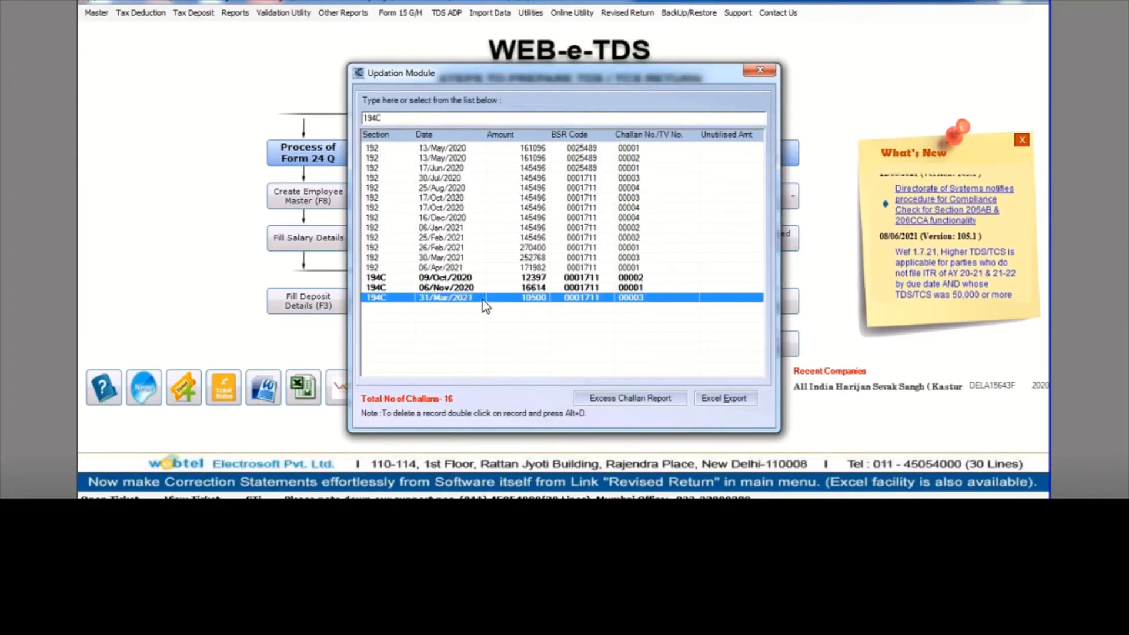
pyautogui.doubleClick(482, 300)
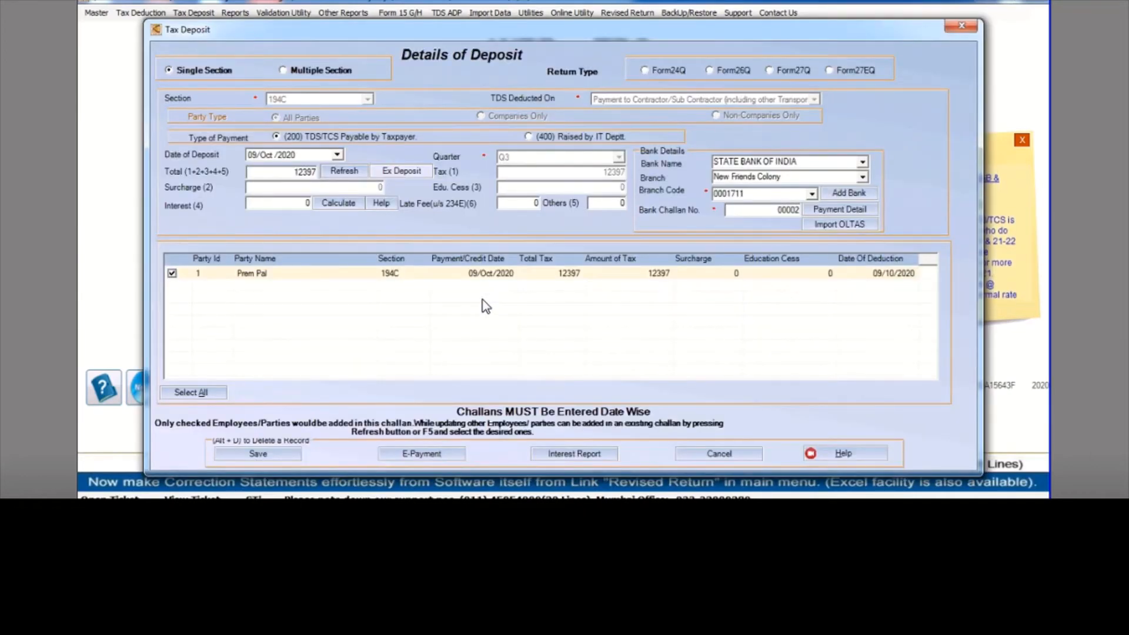
pyautogui.click(718, 453)
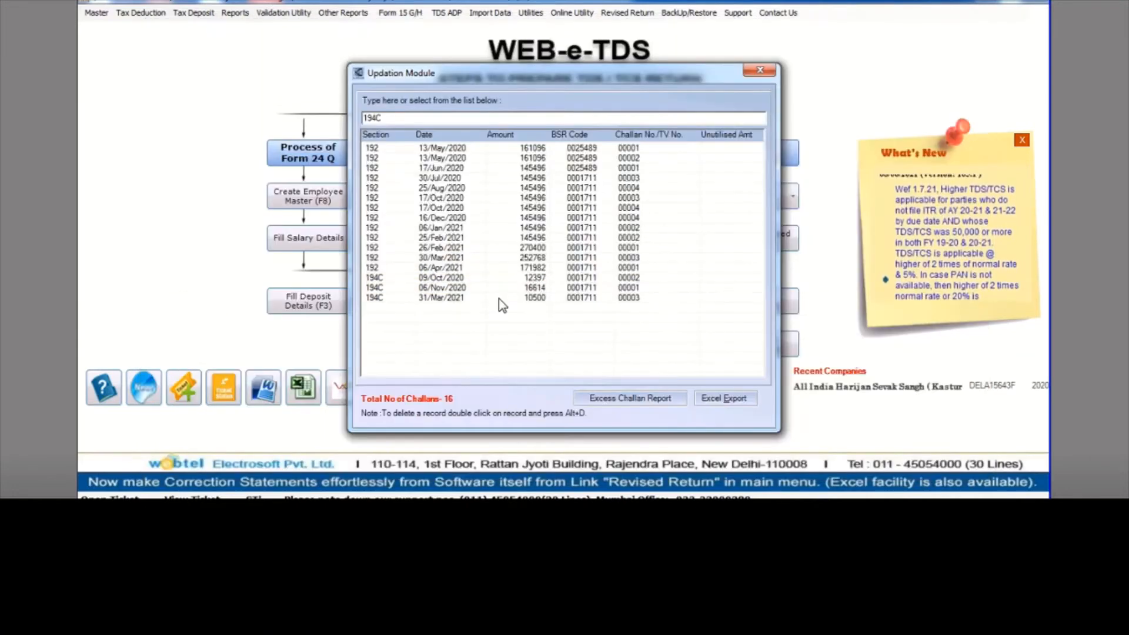
# Step: Open the section 194C challan dated 31/Mar/2021, delete it and close the deposit record list
pyautogui.click(499, 299)
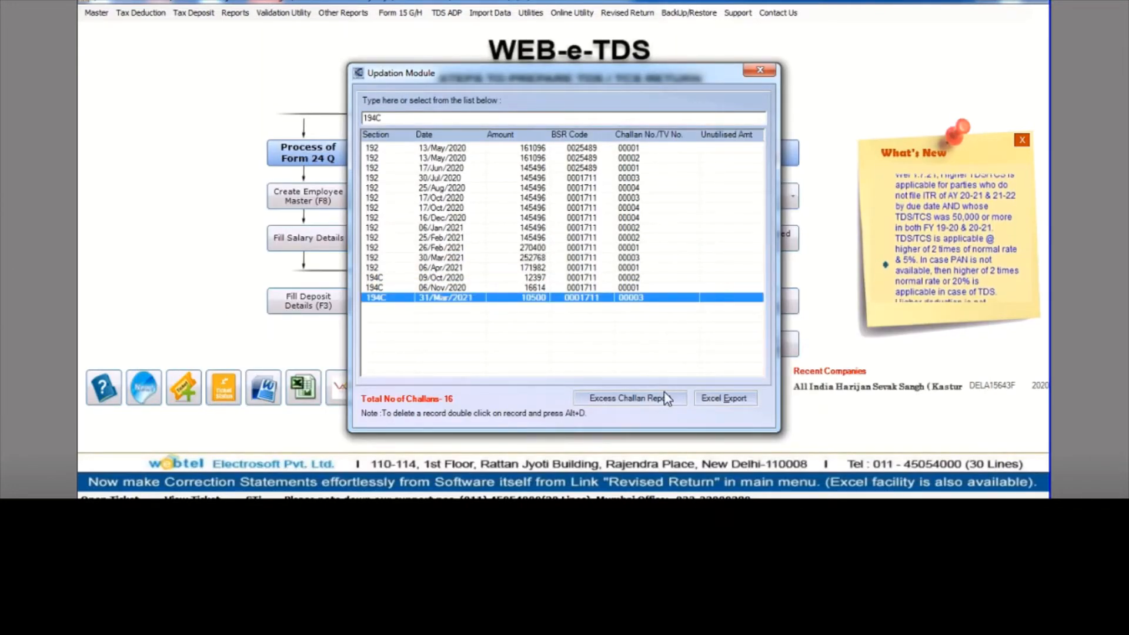
pyautogui.doubleClick(558, 297)
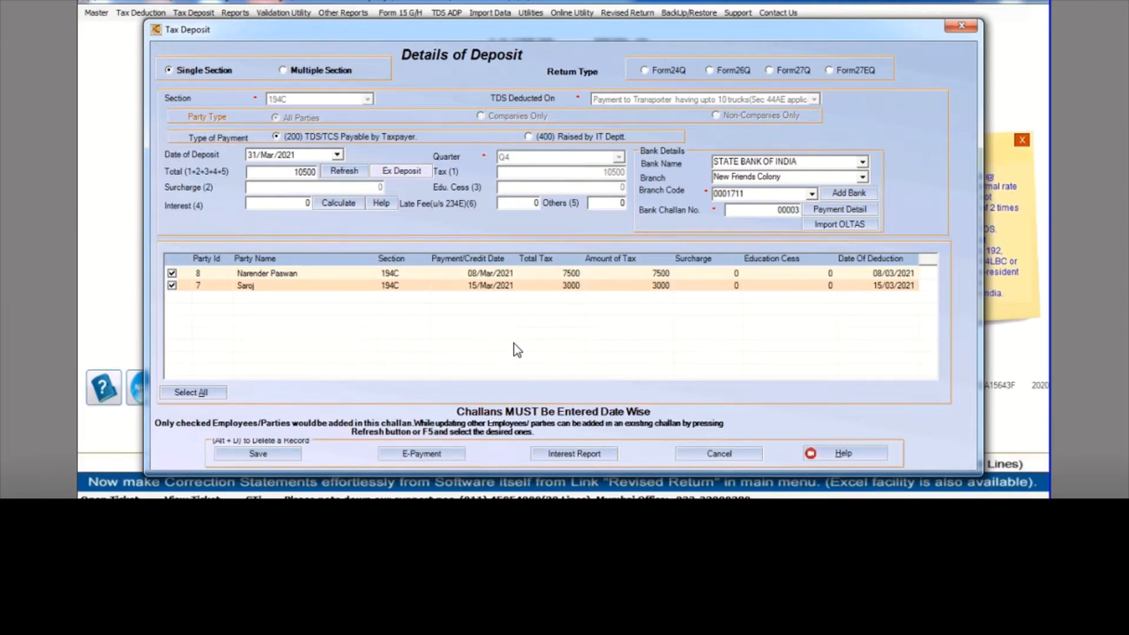
pyautogui.hotkey('alt', 'd')
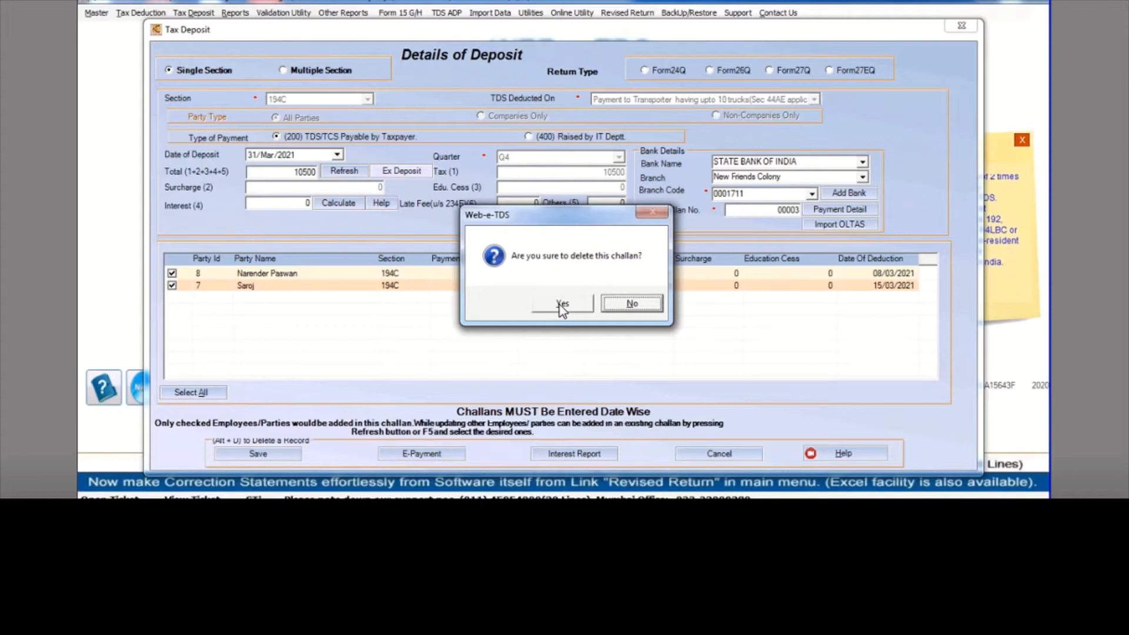
pyautogui.click(559, 302)
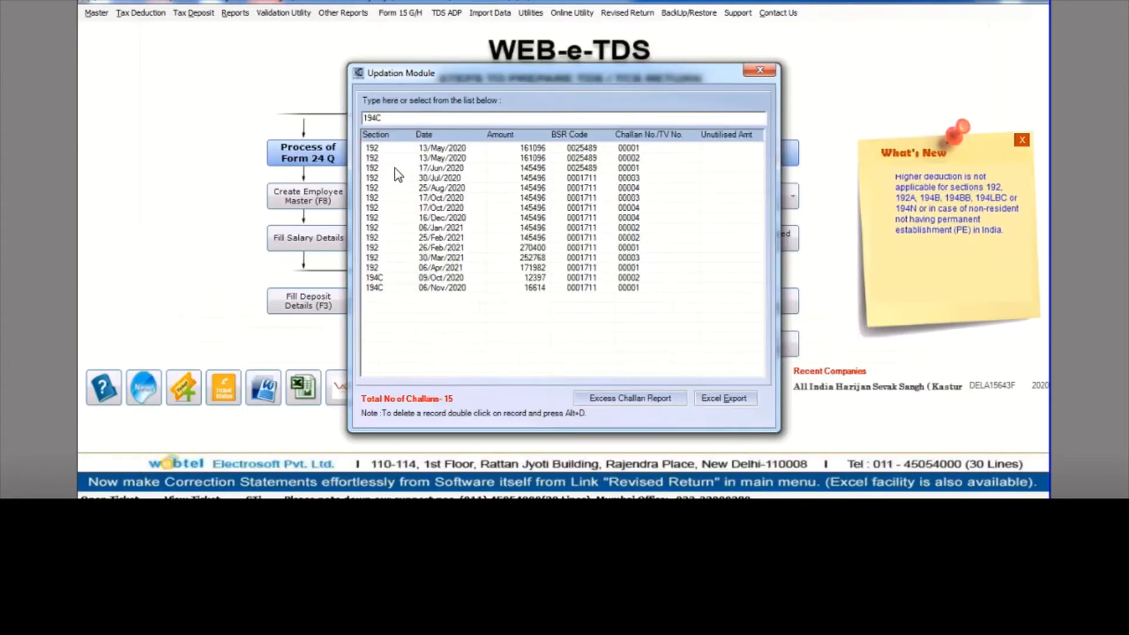
pyautogui.click(759, 71)
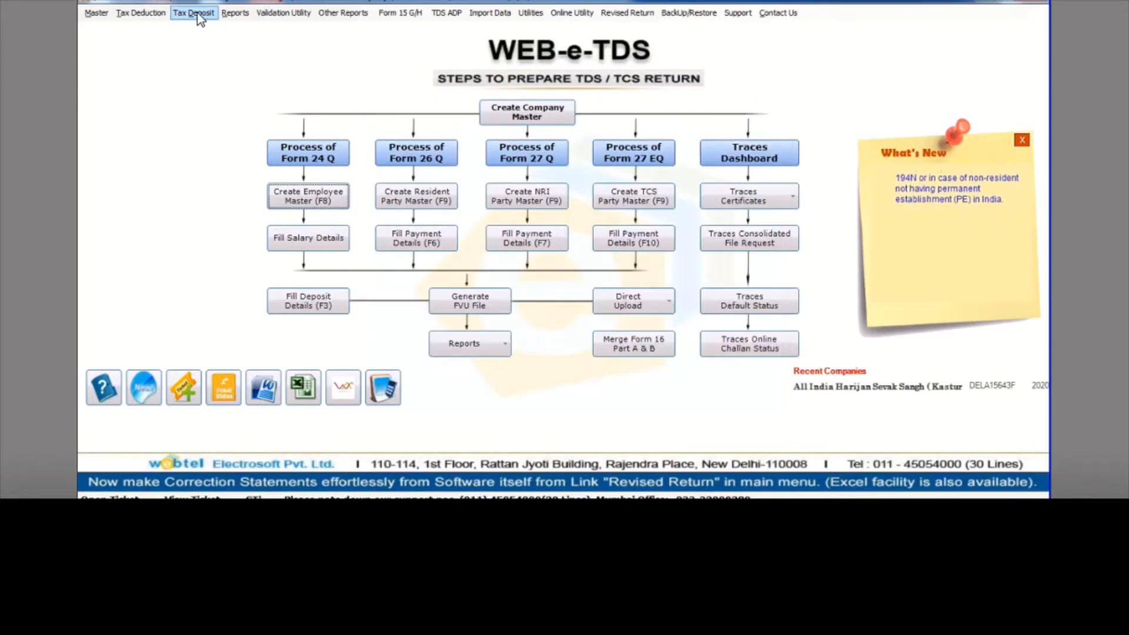
pyautogui.click(218, 13)
pyautogui.click(215, 31)
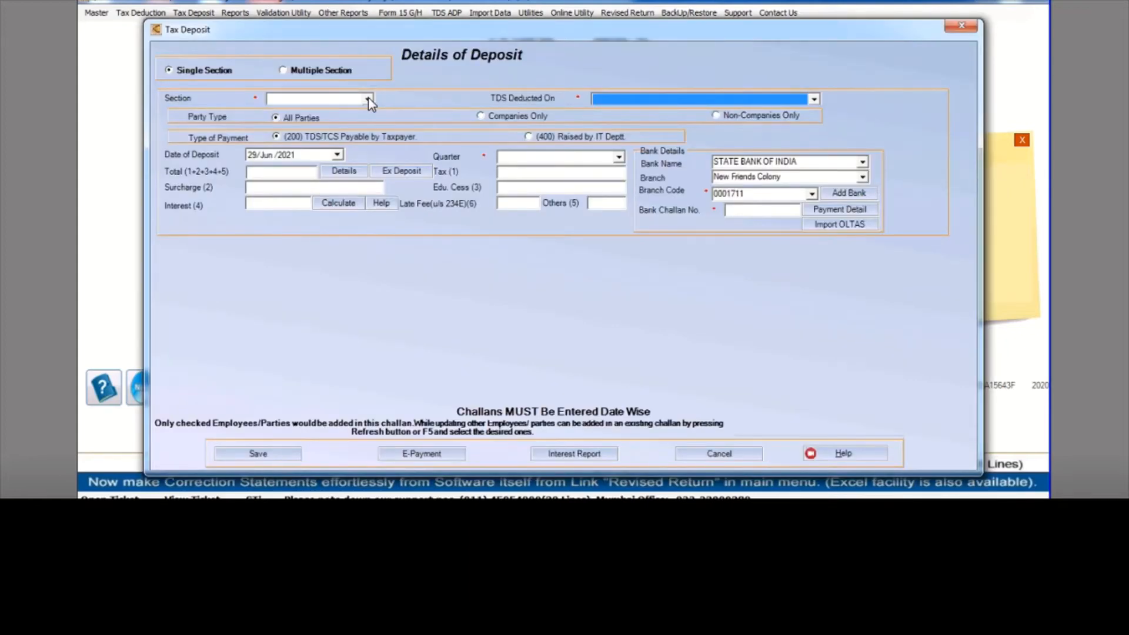
pyautogui.click(368, 100)
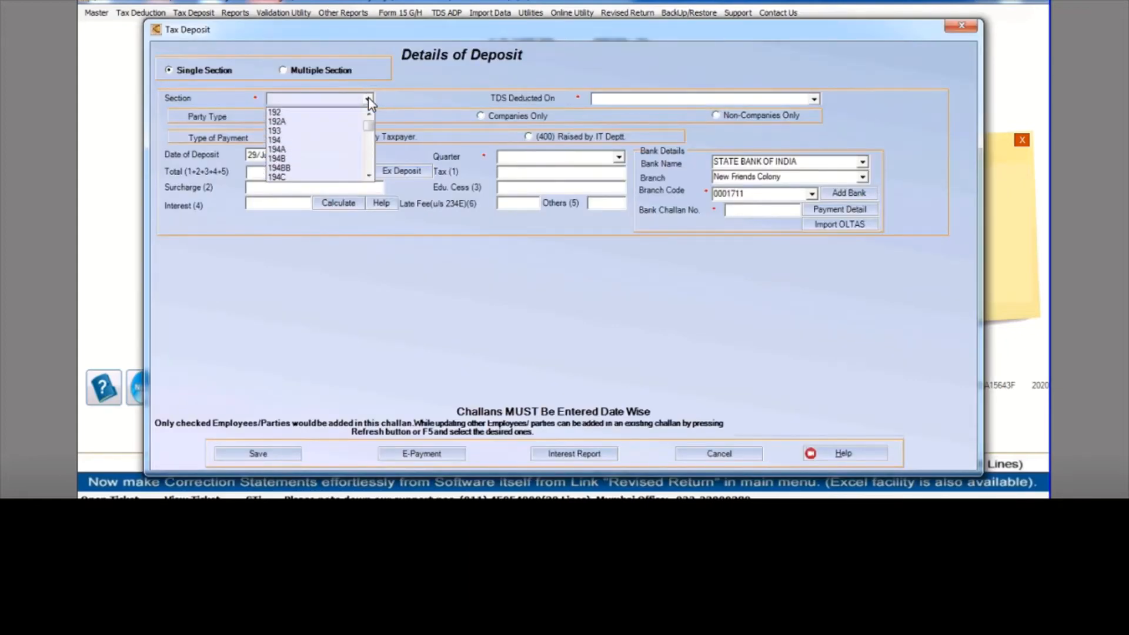
pyautogui.click(286, 177)
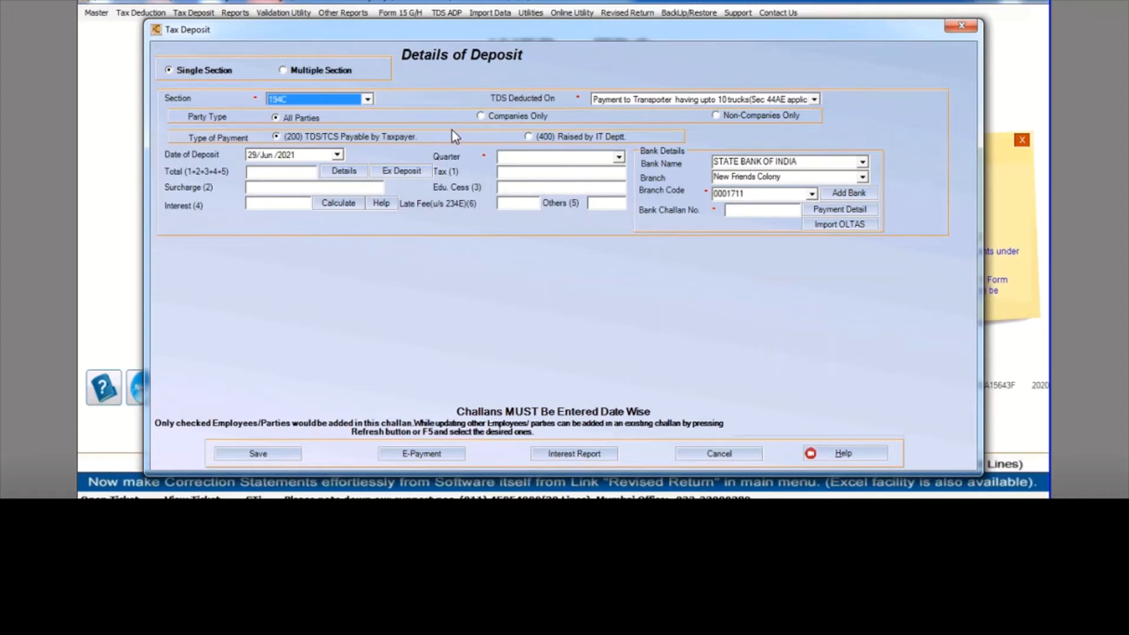
pyautogui.click(338, 156)
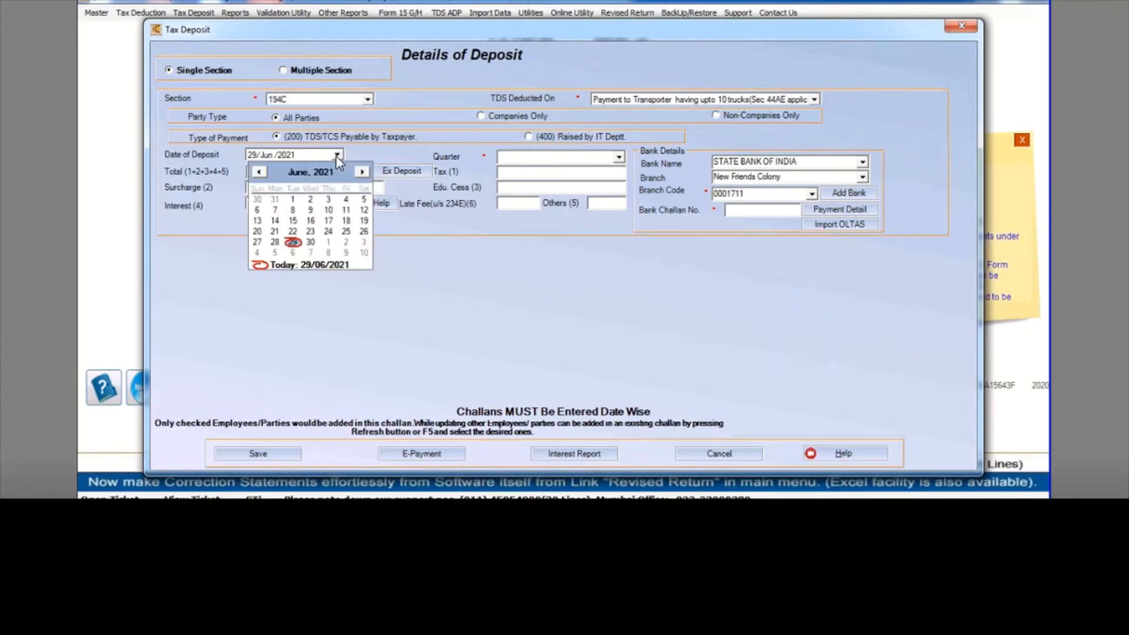
pyautogui.click(258, 171)
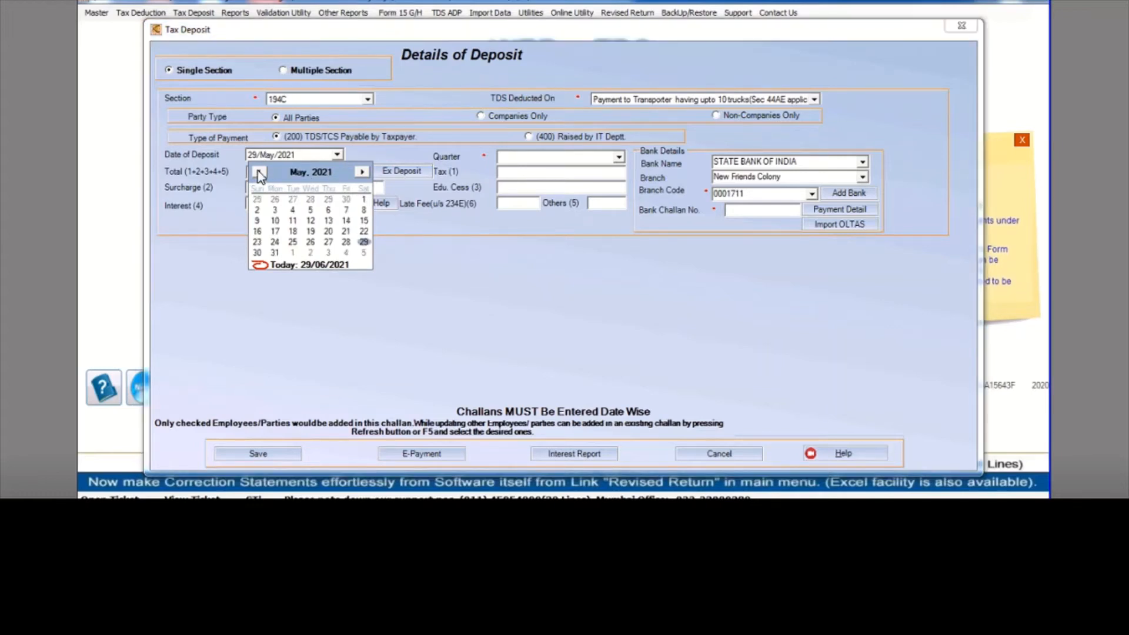
pyautogui.click(259, 172)
pyautogui.click(259, 172)
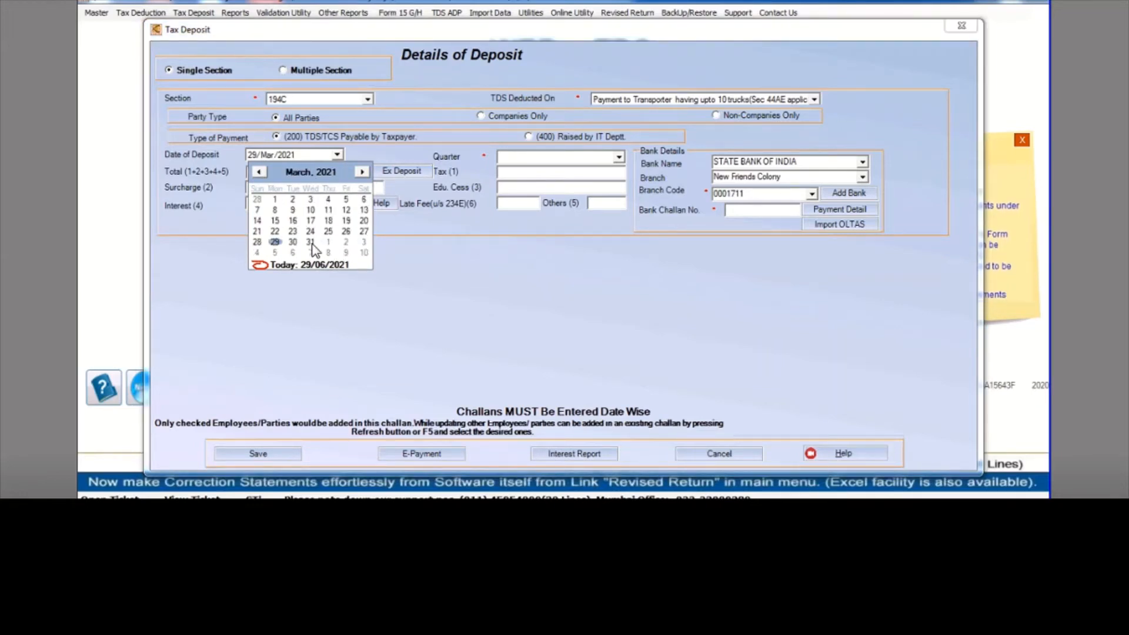
pyautogui.click(311, 241)
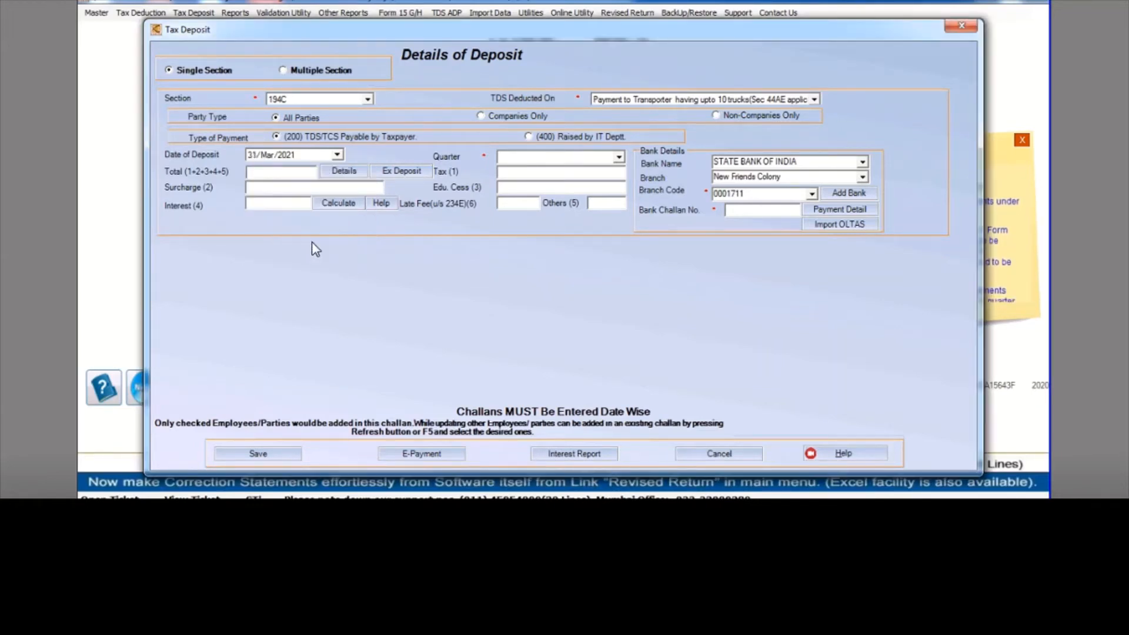
pyautogui.click(617, 157)
pyautogui.click(518, 201)
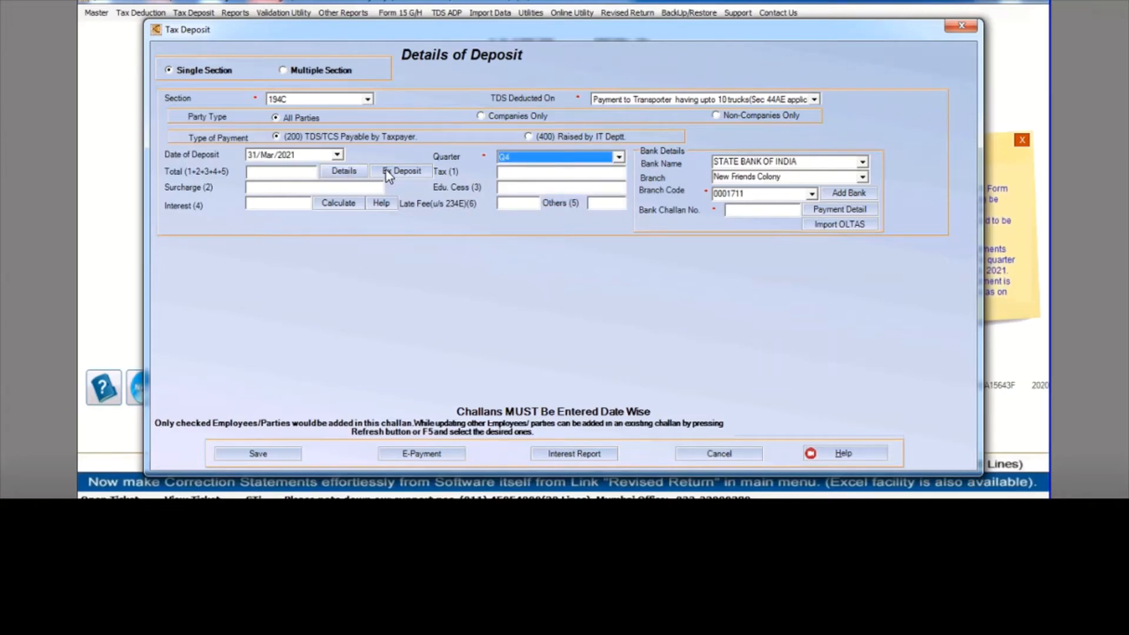
pyautogui.click(354, 175)
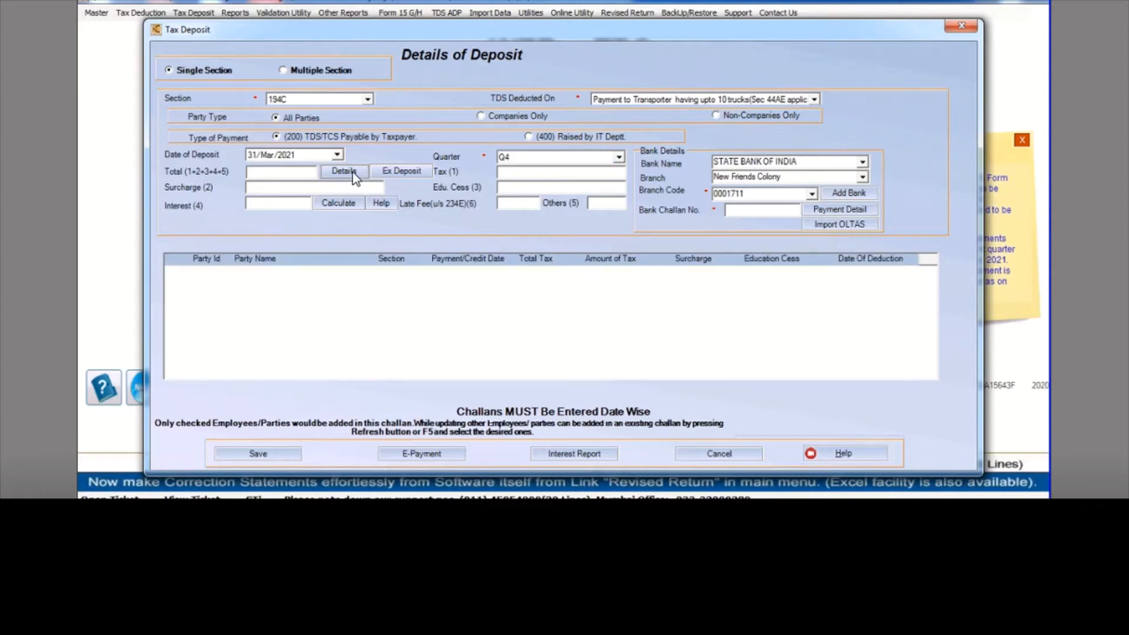
pyautogui.click(404, 173)
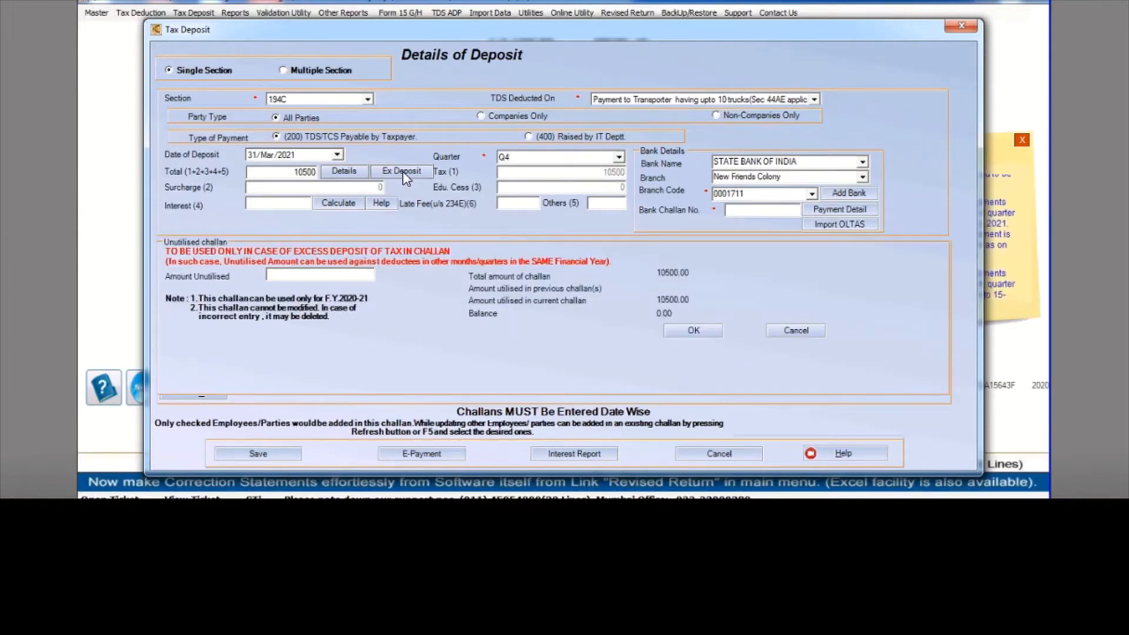
pyautogui.moveTo(292, 173); pyautogui.dragTo(341, 175)
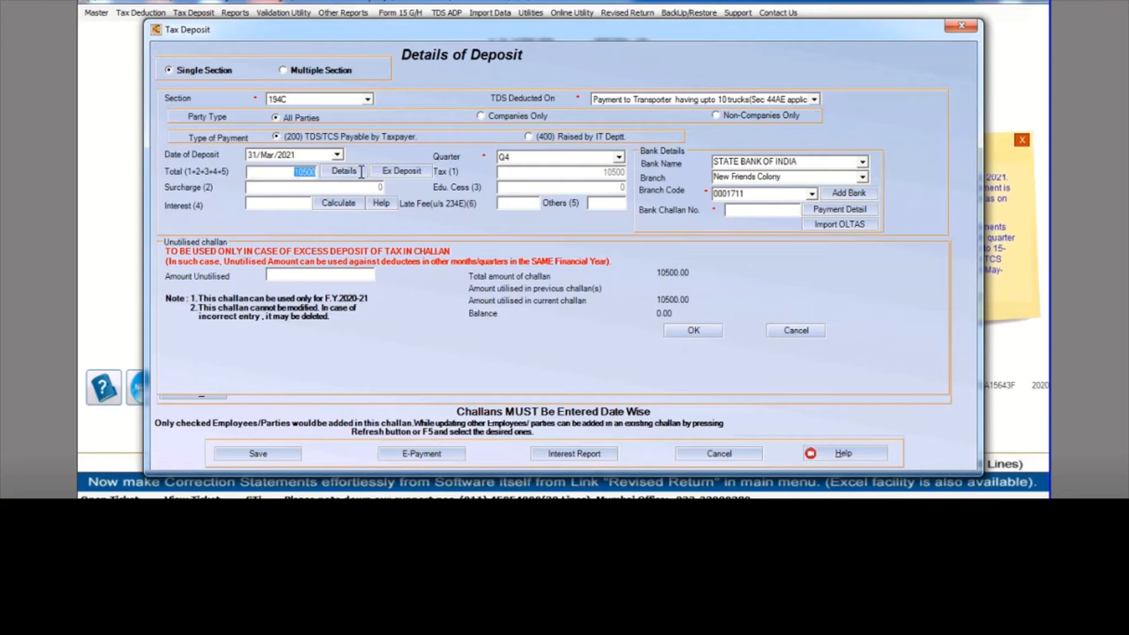
pyautogui.click(349, 176)
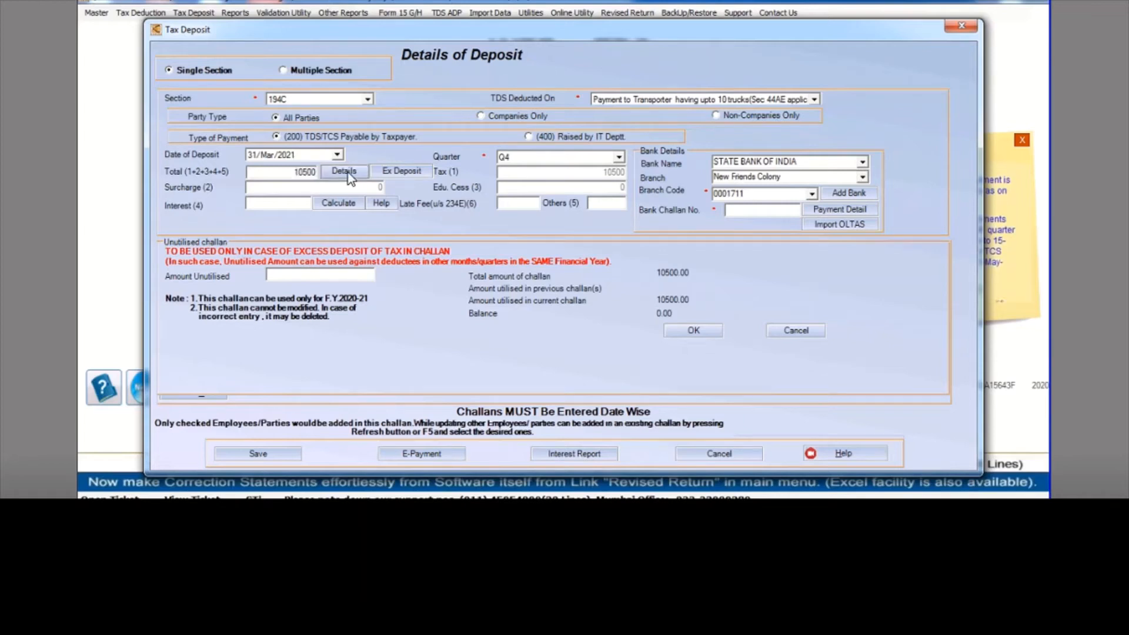
pyautogui.click(810, 328)
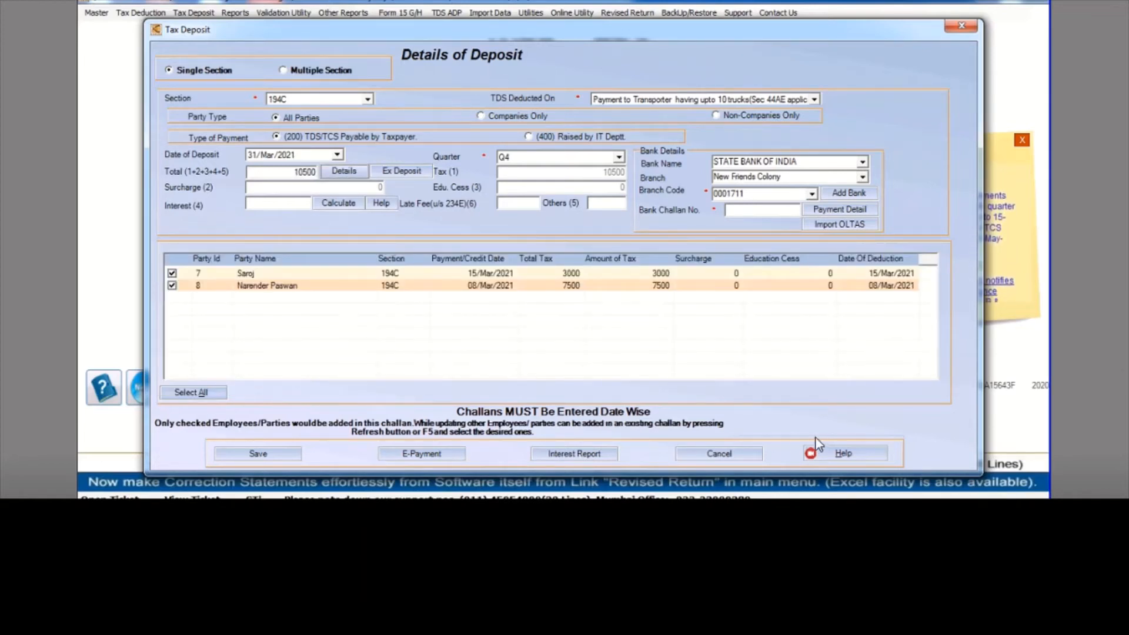
pyautogui.click(719, 456)
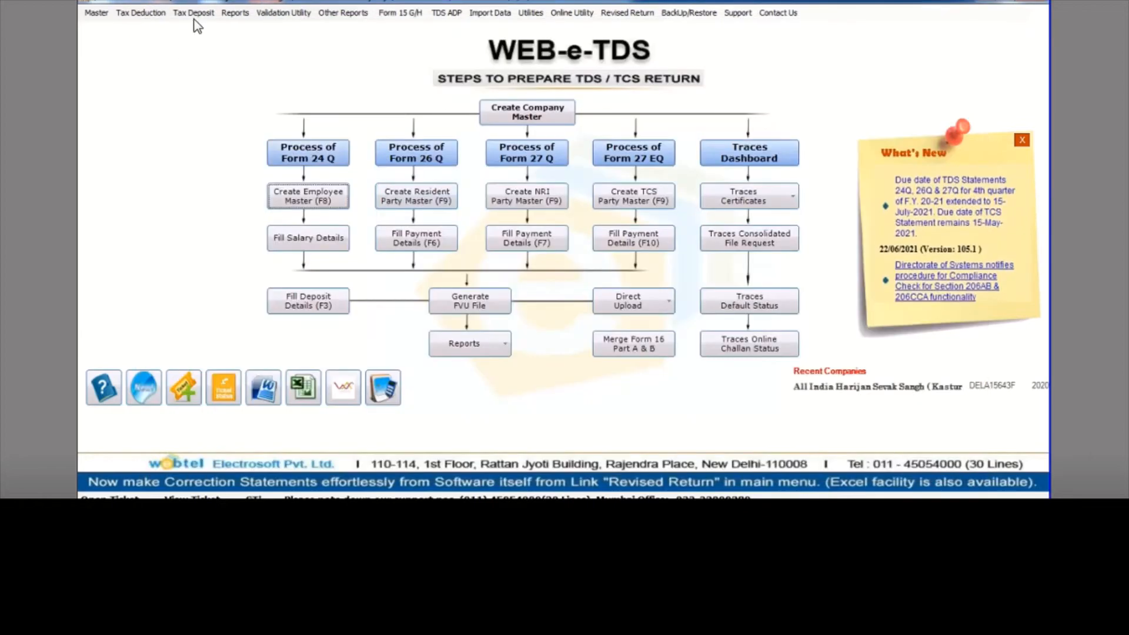
# Step: Open a new tax deposit entry for section 194C with deposit date 31/Mar/2021 and quarter Q4
pyautogui.click(194, 13)
pyautogui.click(212, 28)
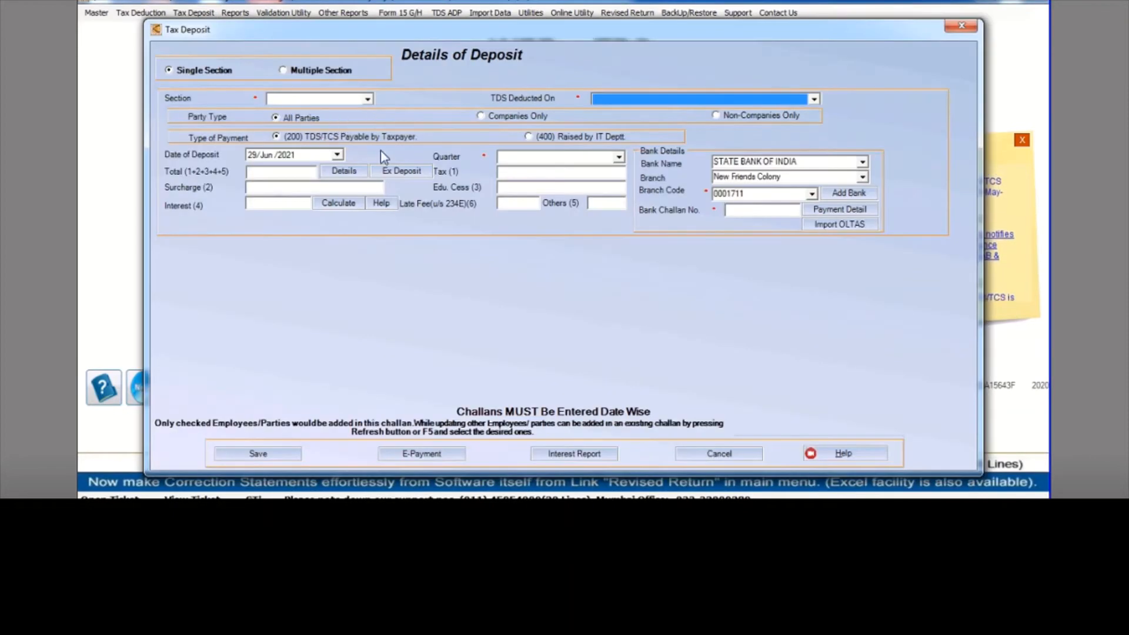
pyautogui.click(365, 99)
pyautogui.click(295, 178)
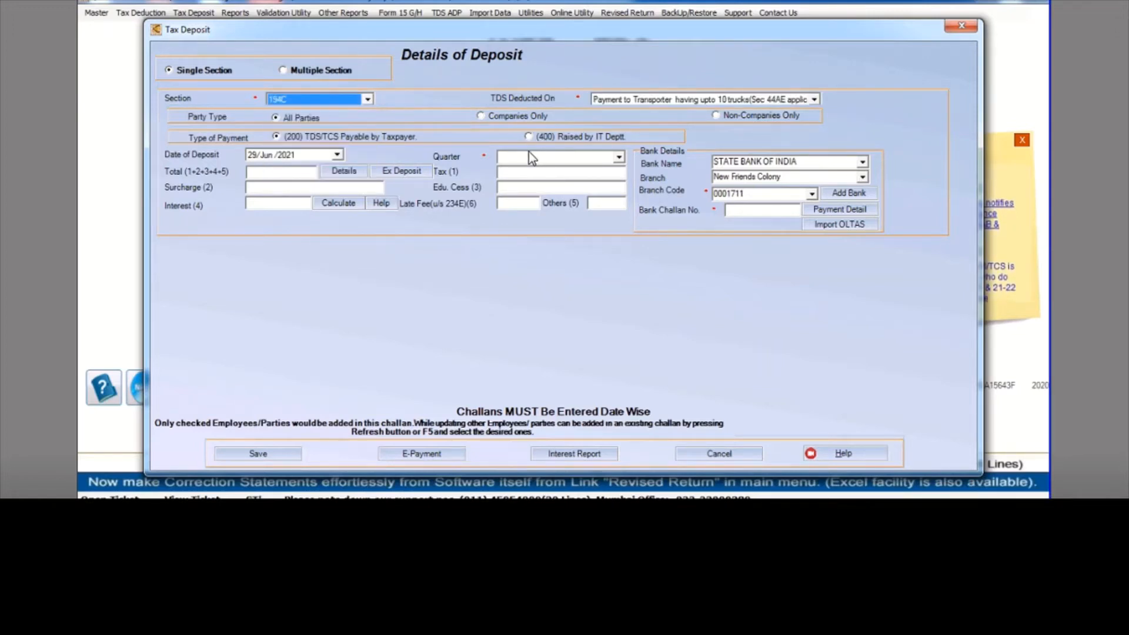
pyautogui.click(337, 154)
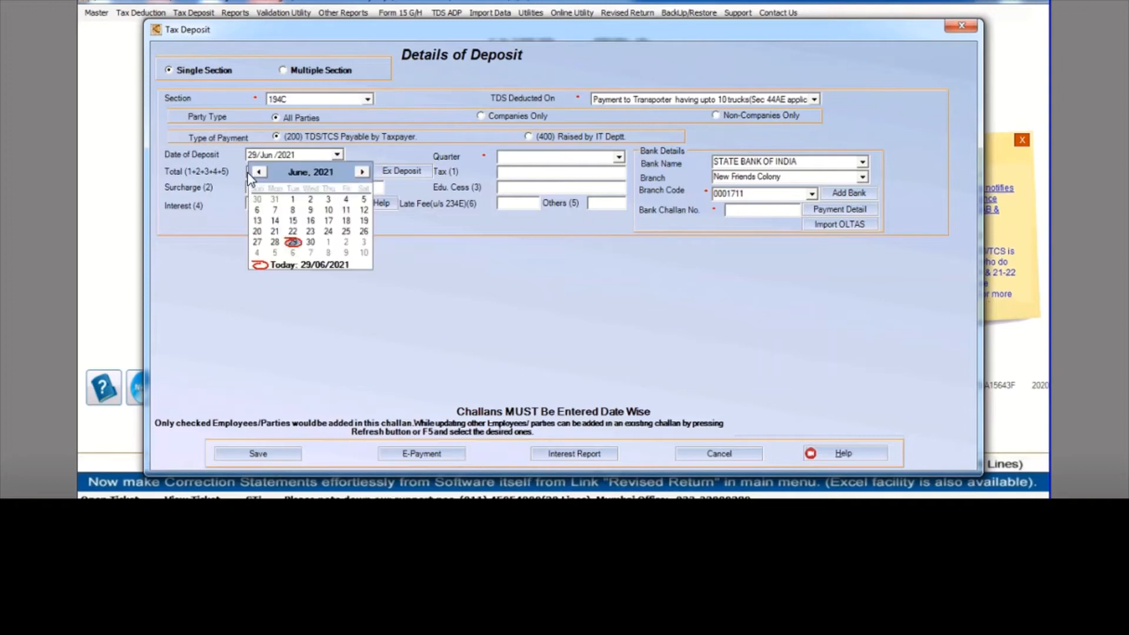
pyautogui.click(258, 172)
pyautogui.click(259, 171)
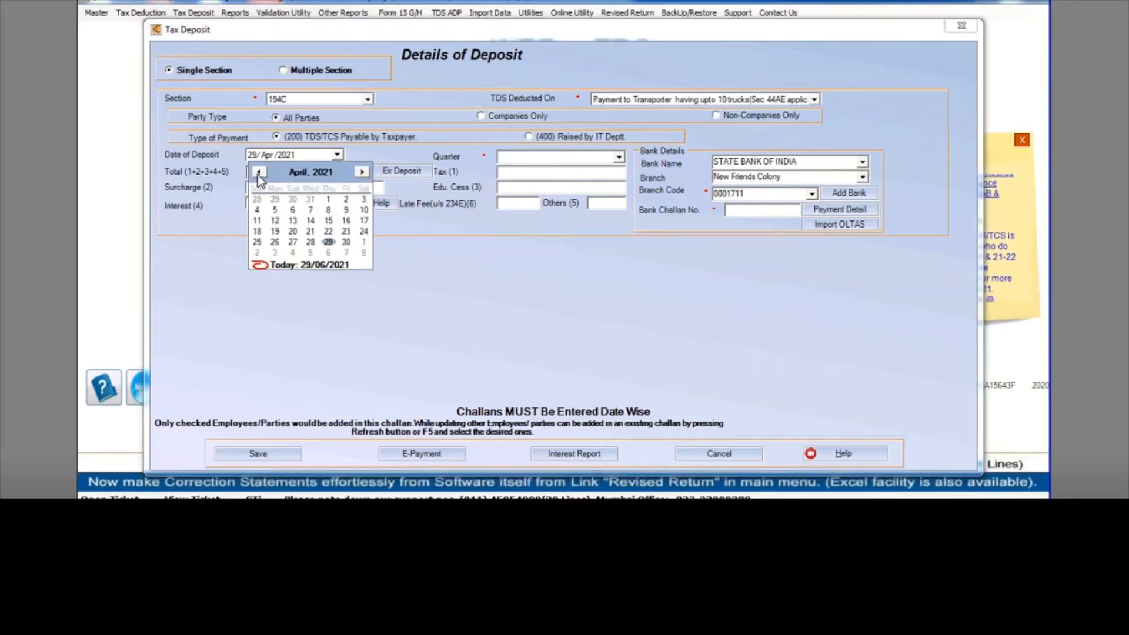
pyautogui.click(310, 241)
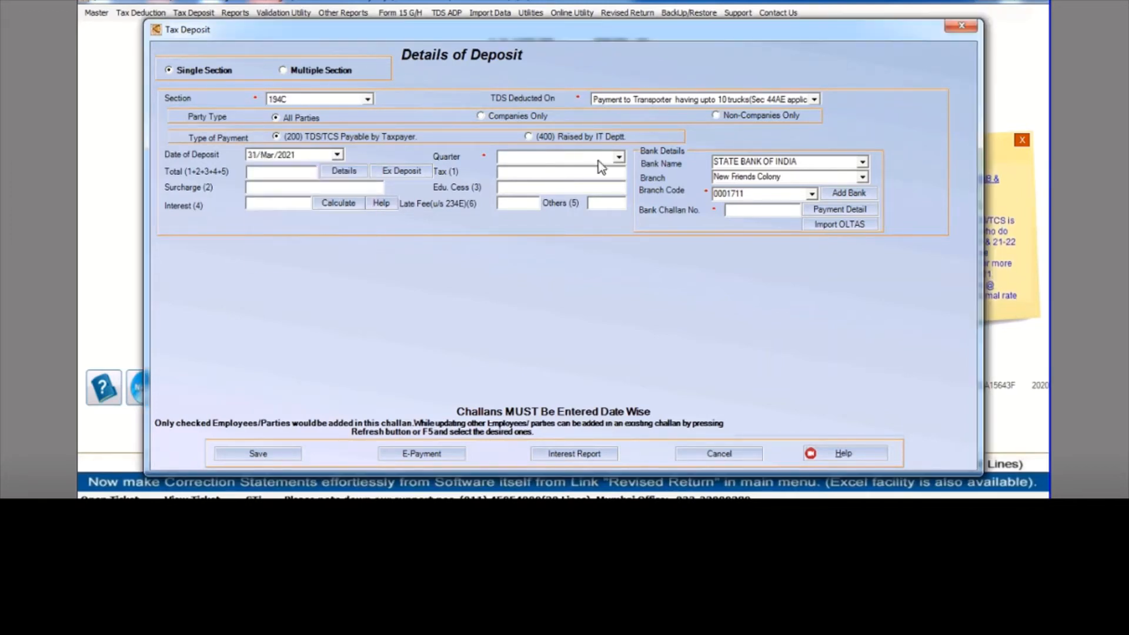
pyautogui.click(619, 157)
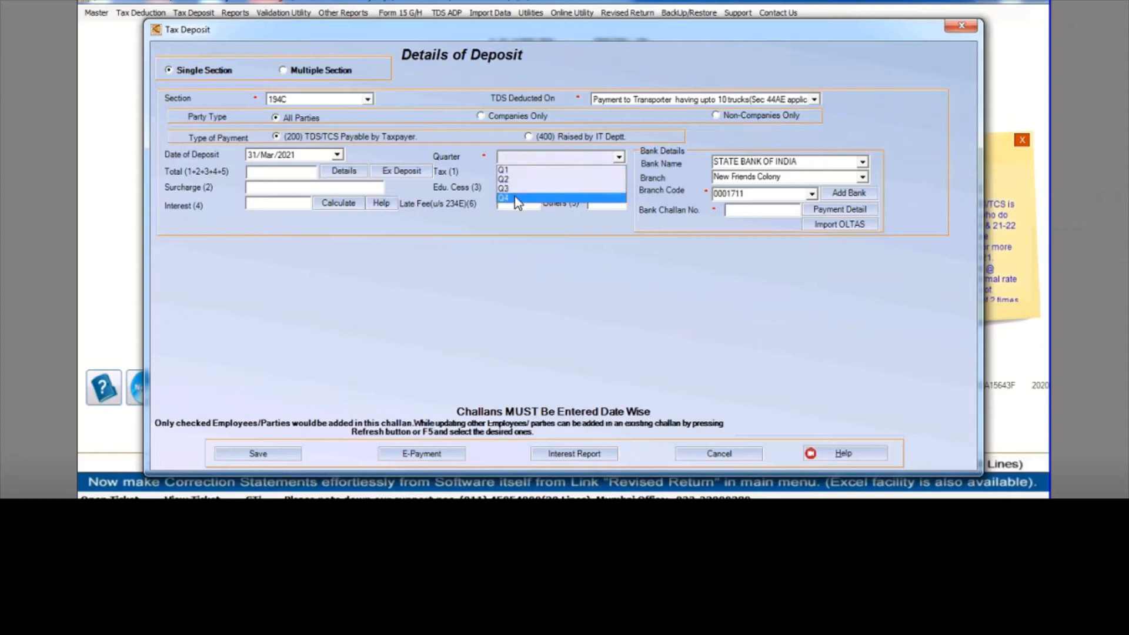
pyautogui.click(513, 196)
# Step: Try recording 10951 as the unutilised amount of the excess deposit, and load the challan's party details
pyautogui.click(389, 174)
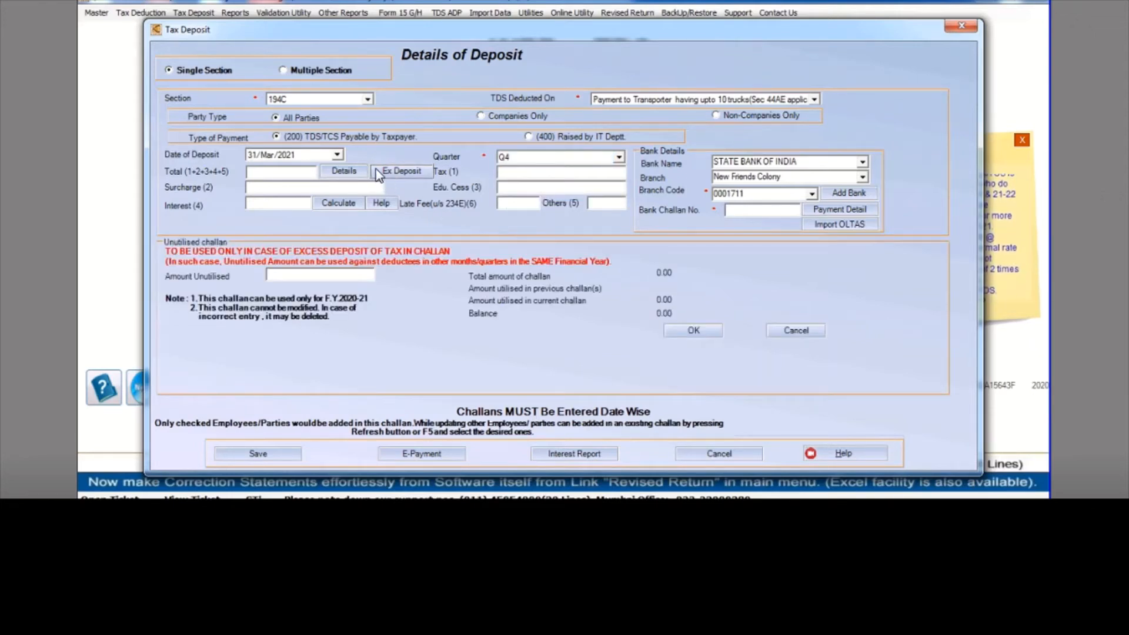
pyautogui.click(325, 275)
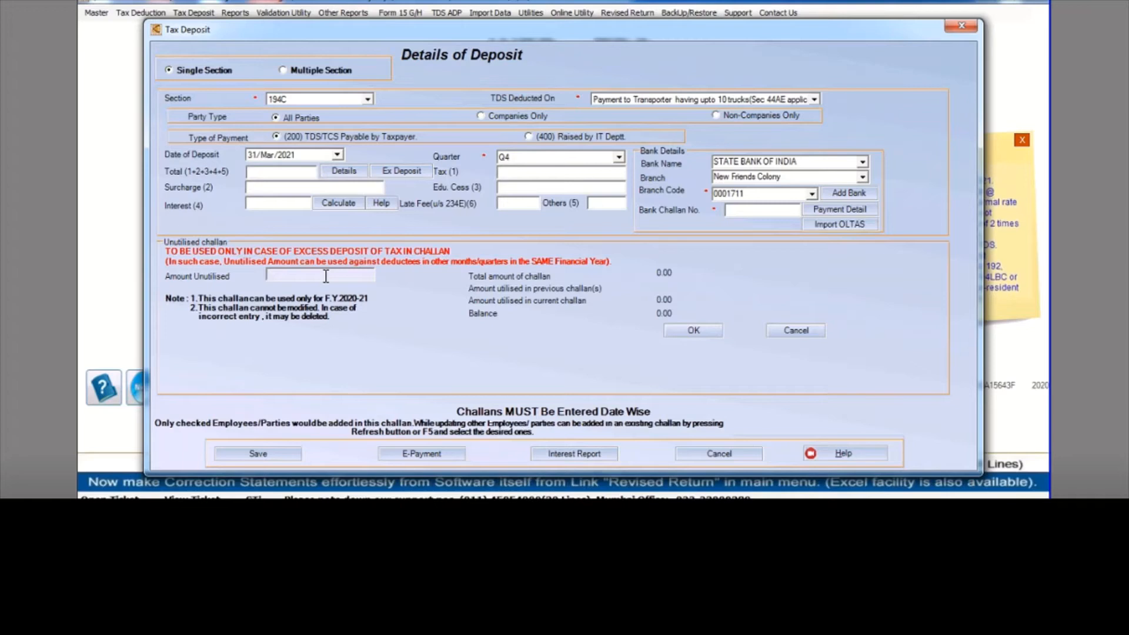
pyautogui.write('10951')
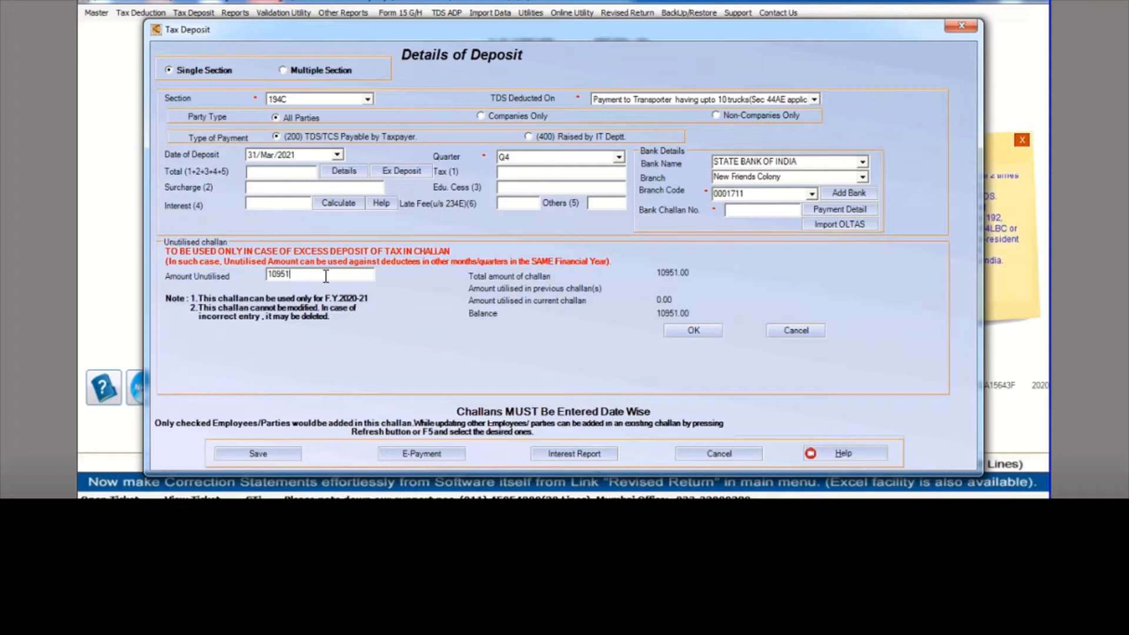
pyautogui.click(692, 330)
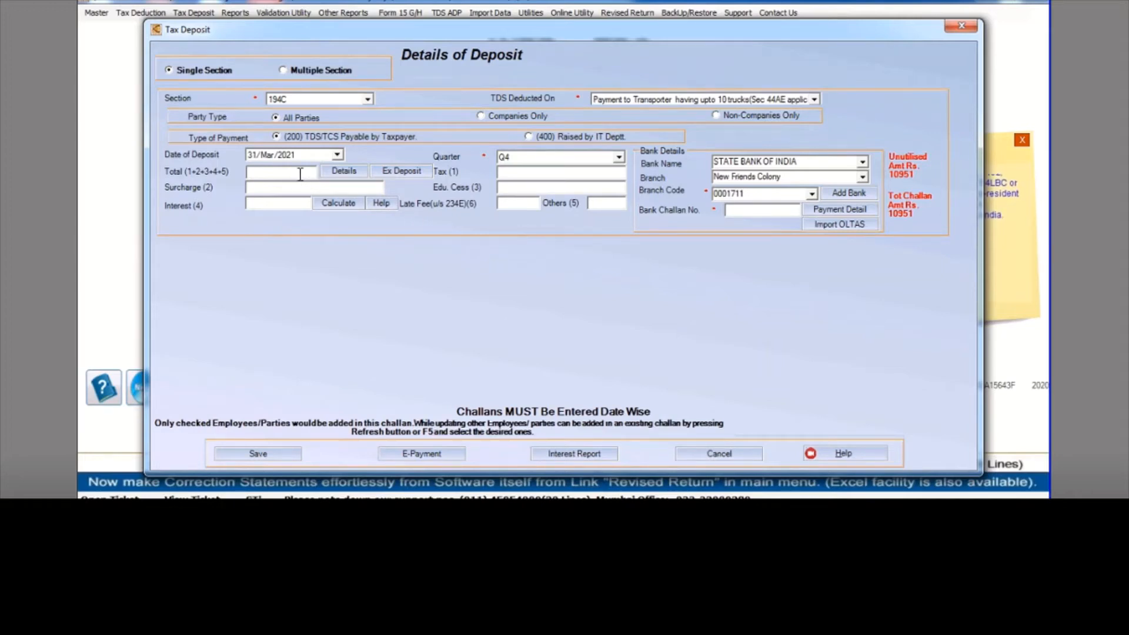
pyautogui.click(345, 171)
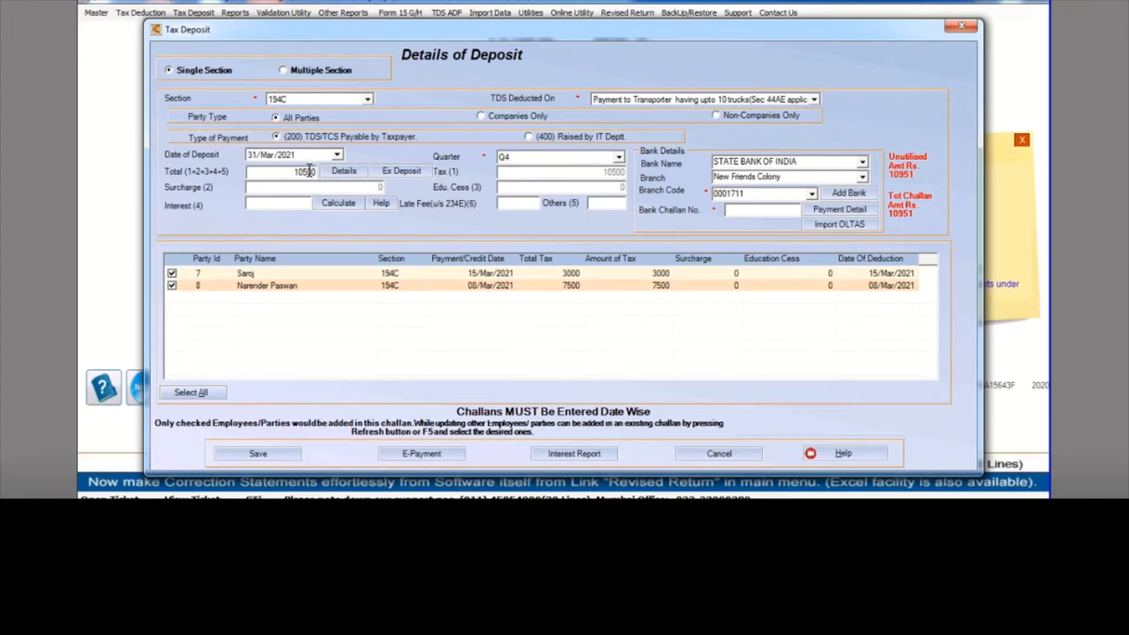
# Step: Reopen the excess deposit section and try setting the unutilised amount to 10500
pyautogui.click(408, 177)
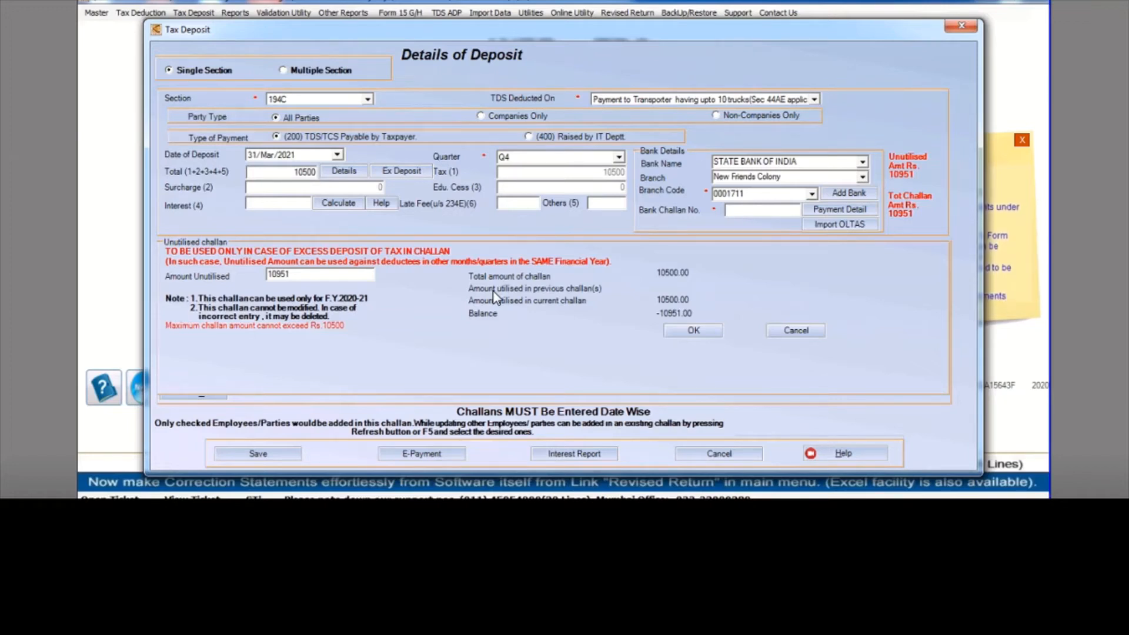
pyautogui.click(304, 274)
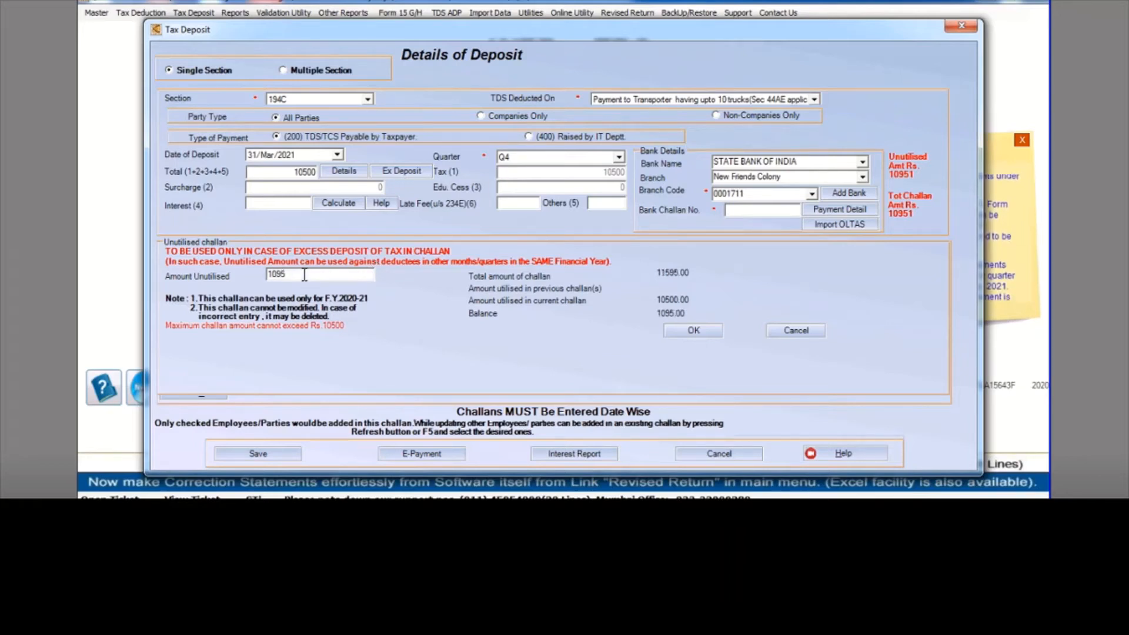
pyautogui.press('BackSpace')
pyautogui.press('BackSpace')
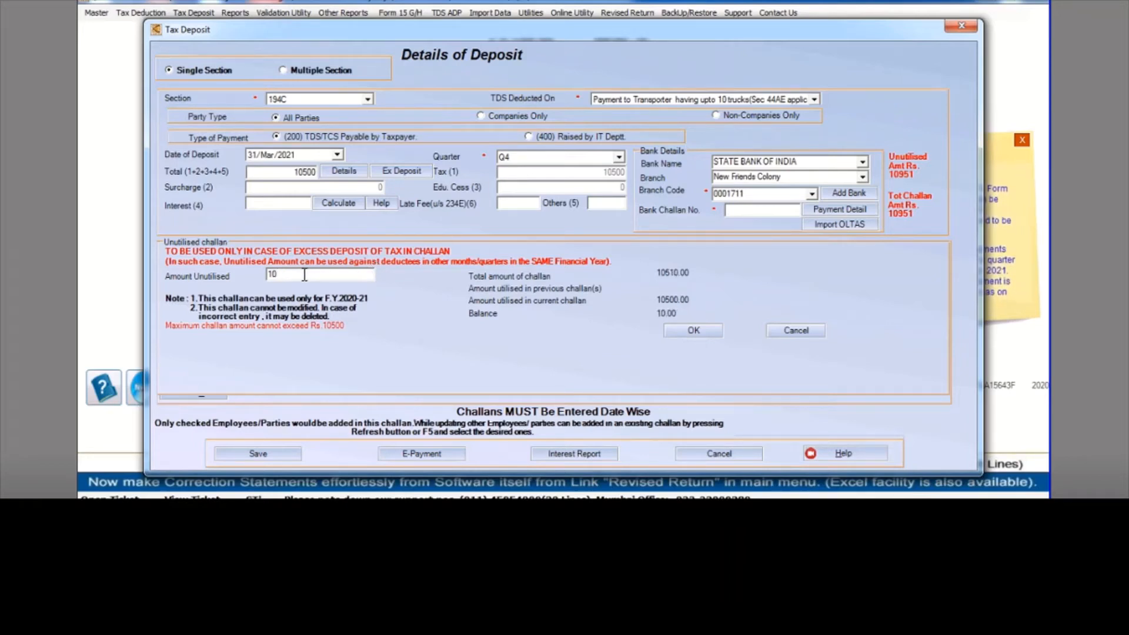
pyautogui.write('500')
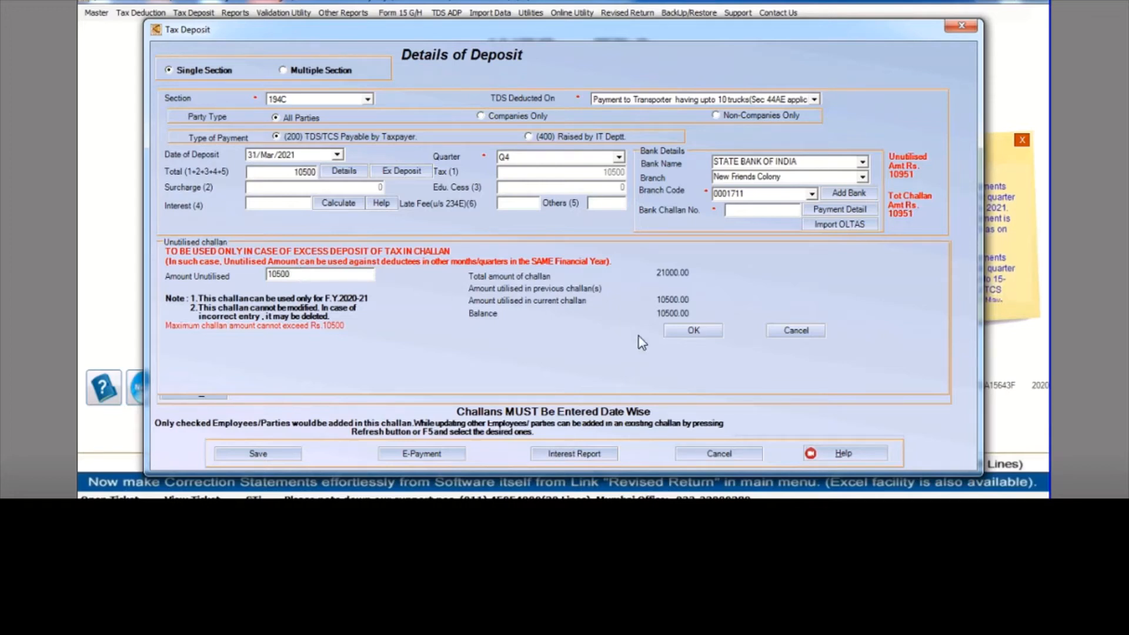
pyautogui.click(693, 331)
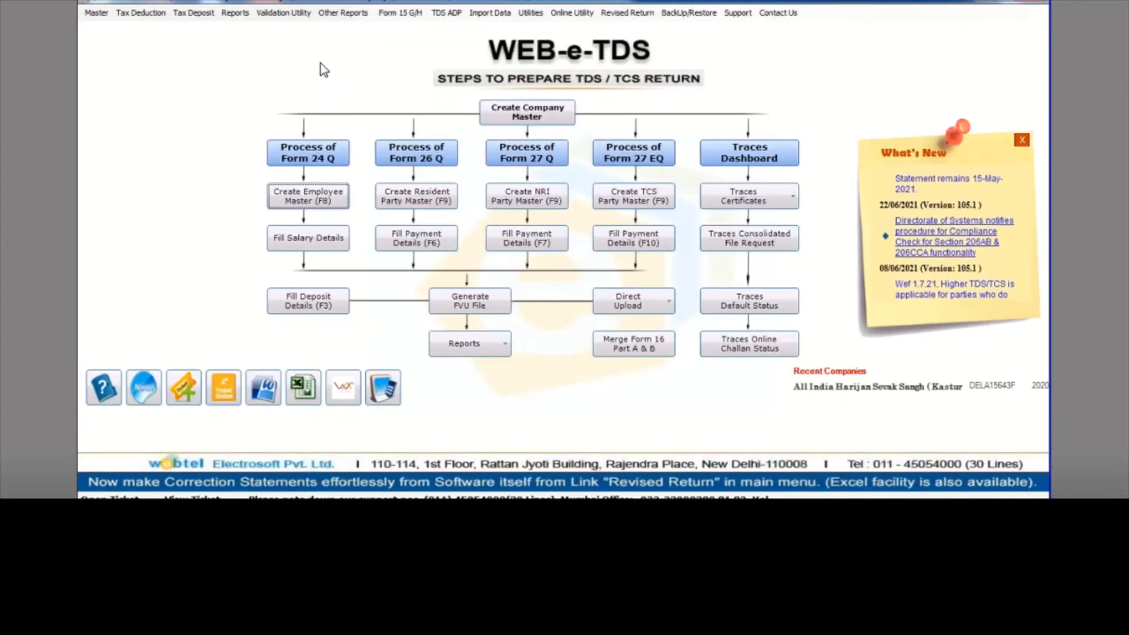
# Step: Start a fresh tax deposit entry for section 194C with quarter Q3 and deposit date 31/Mar/2021
pyautogui.click(230, 16)
pyautogui.click(193, 16)
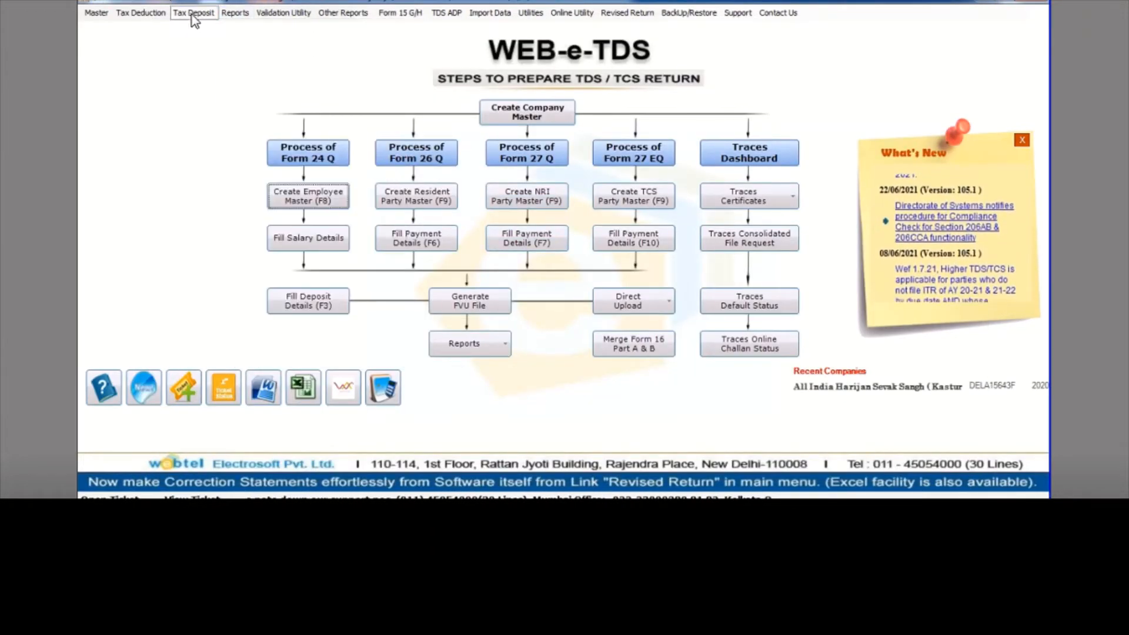
pyautogui.click(203, 16)
pyautogui.click(206, 25)
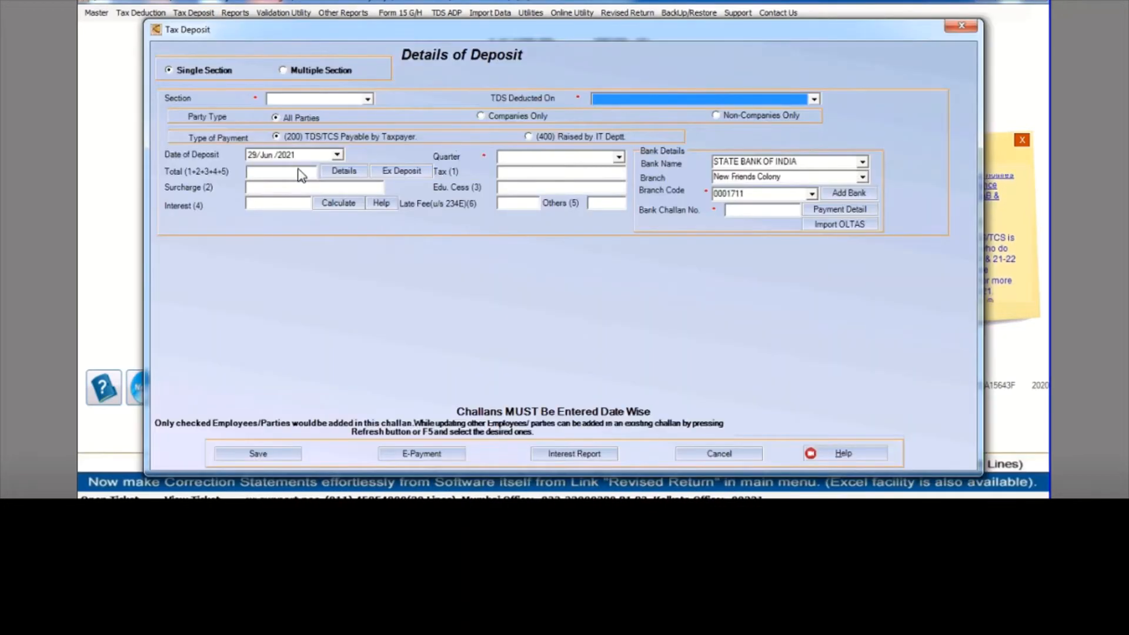
pyautogui.click(368, 101)
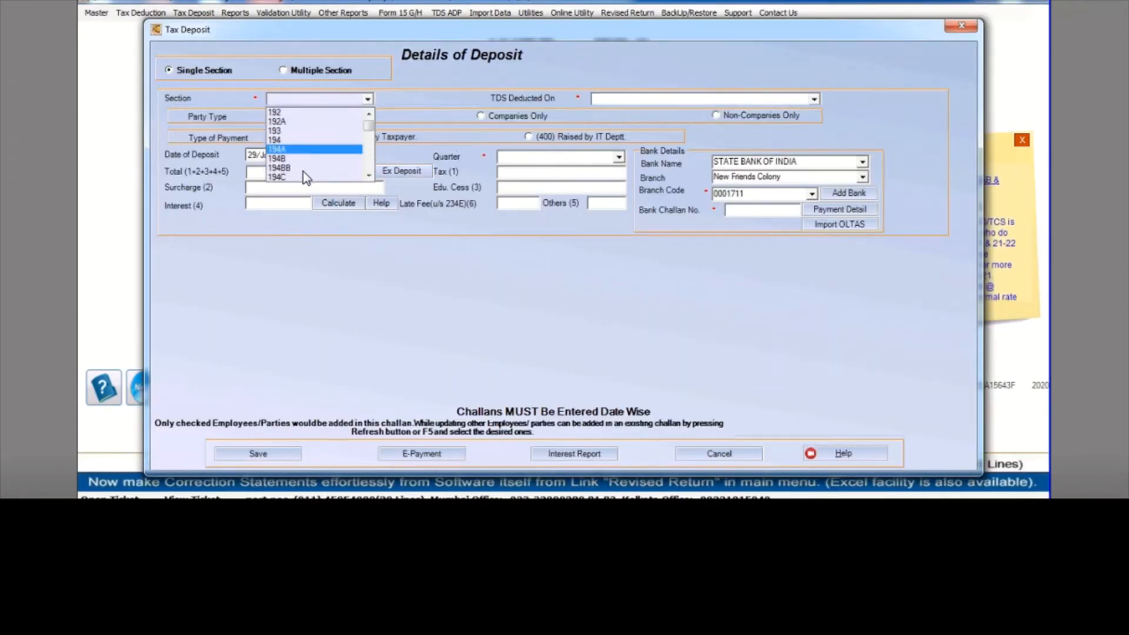
pyautogui.click(350, 174)
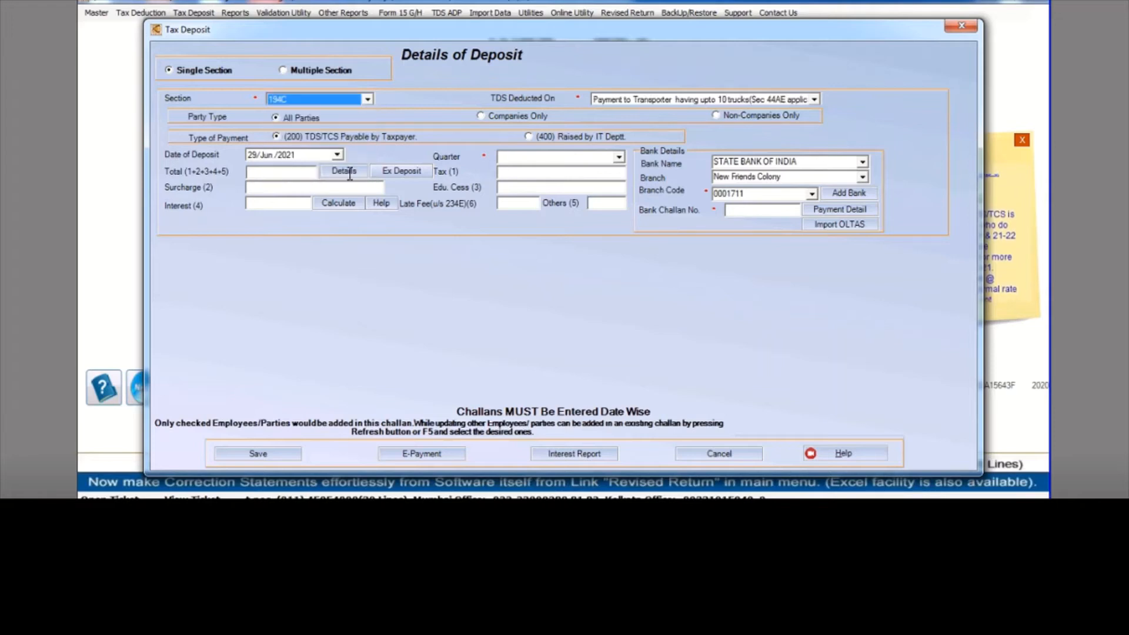
pyautogui.click(617, 157)
pyautogui.click(504, 188)
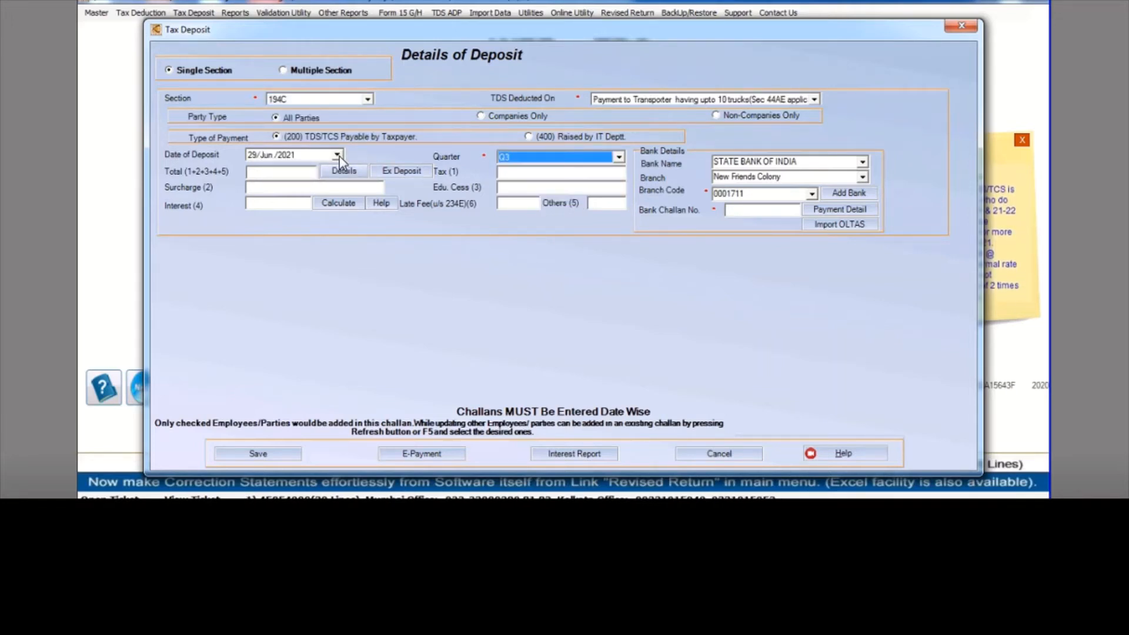
pyautogui.click(337, 155)
pyautogui.click(257, 171)
pyautogui.click(257, 172)
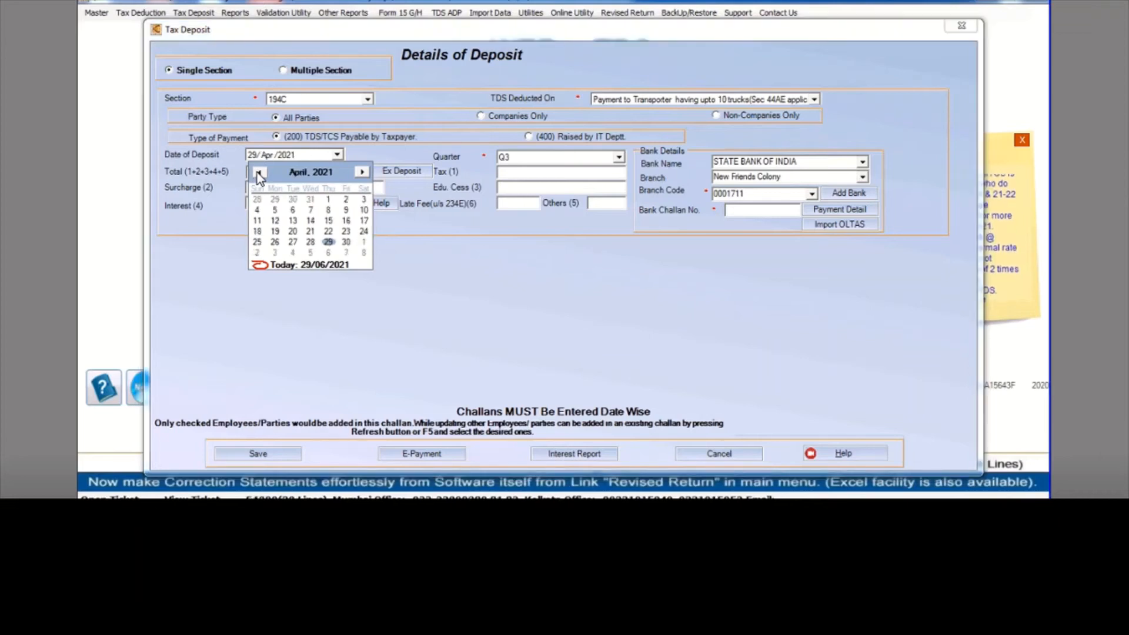
pyautogui.click(257, 172)
pyautogui.click(310, 241)
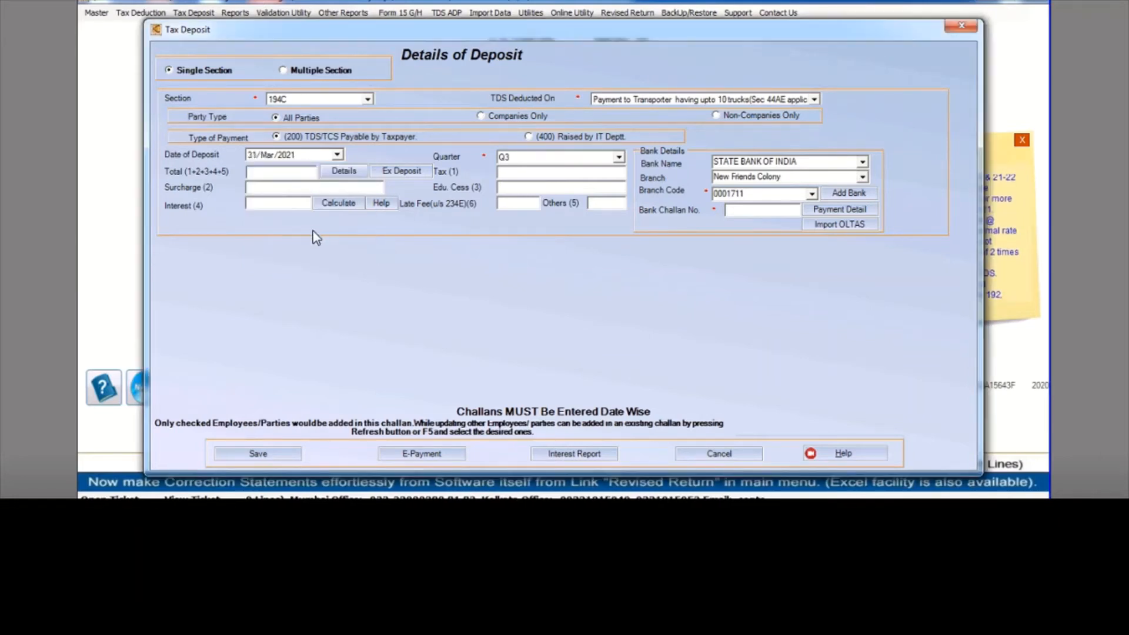
# Step: Record 451 as the unutilised amount of the excess deposit and confirm it
pyautogui.click(400, 172)
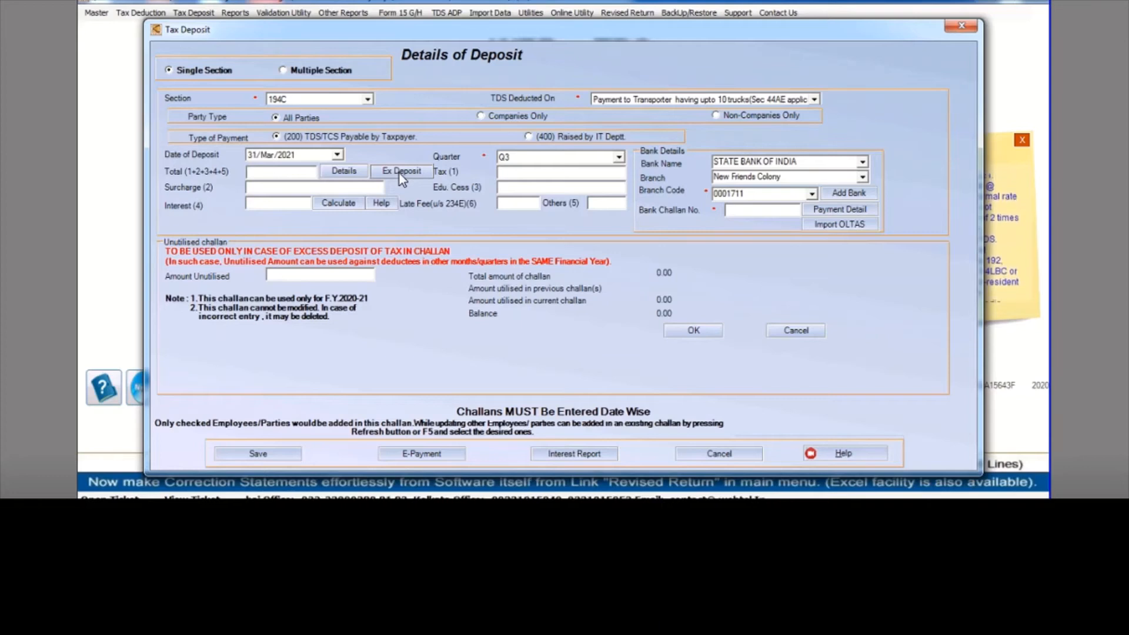
pyautogui.click(293, 273)
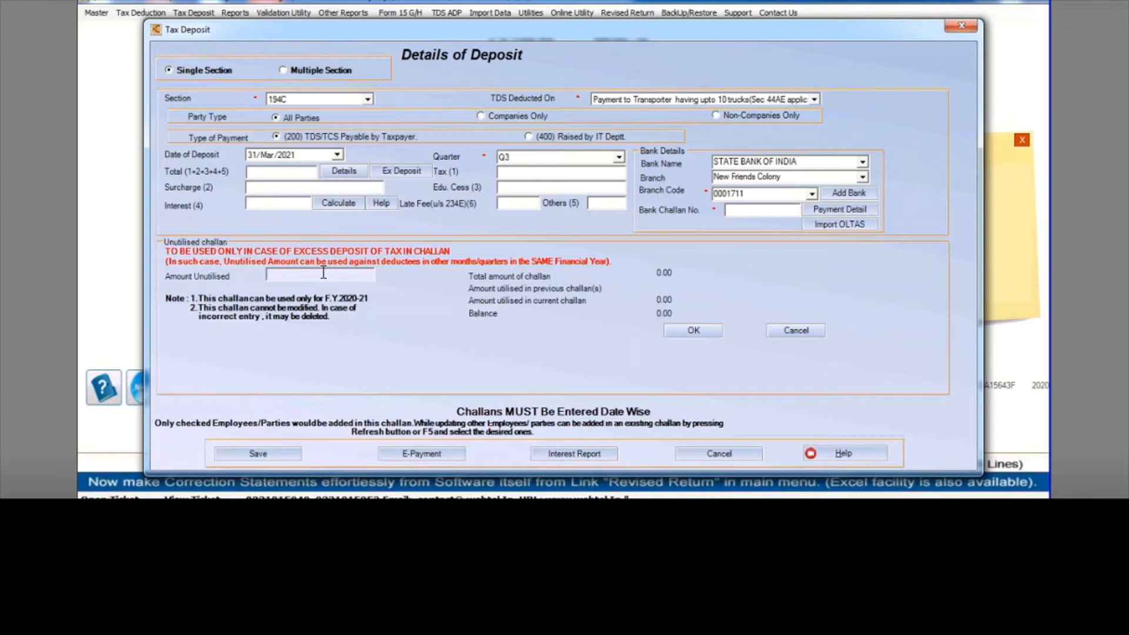
pyautogui.write('10')
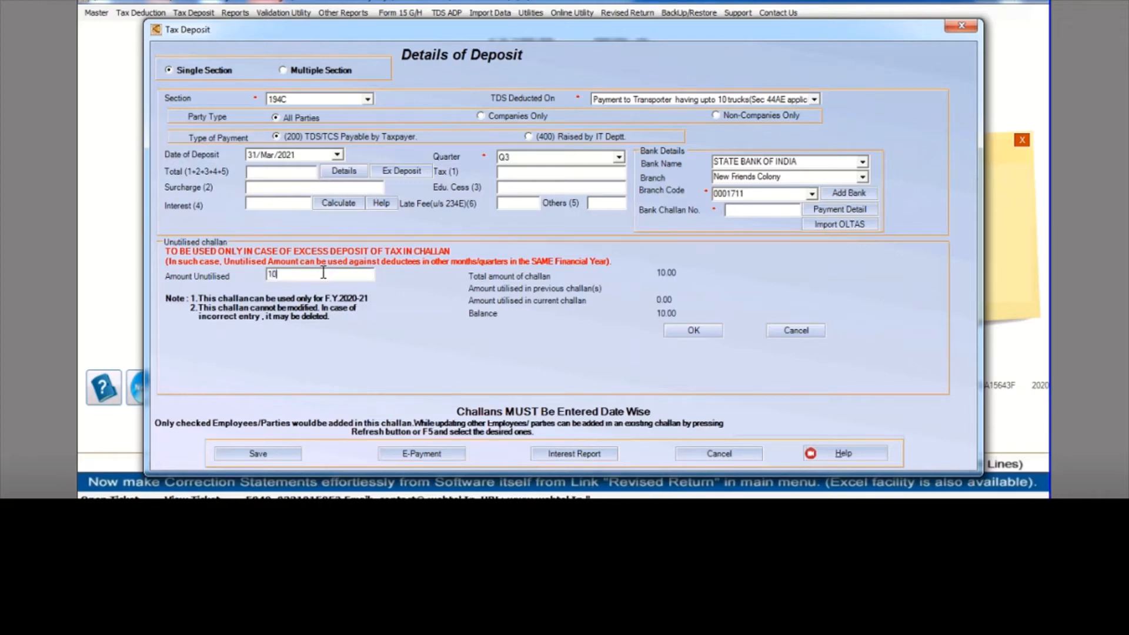
pyautogui.write('500')
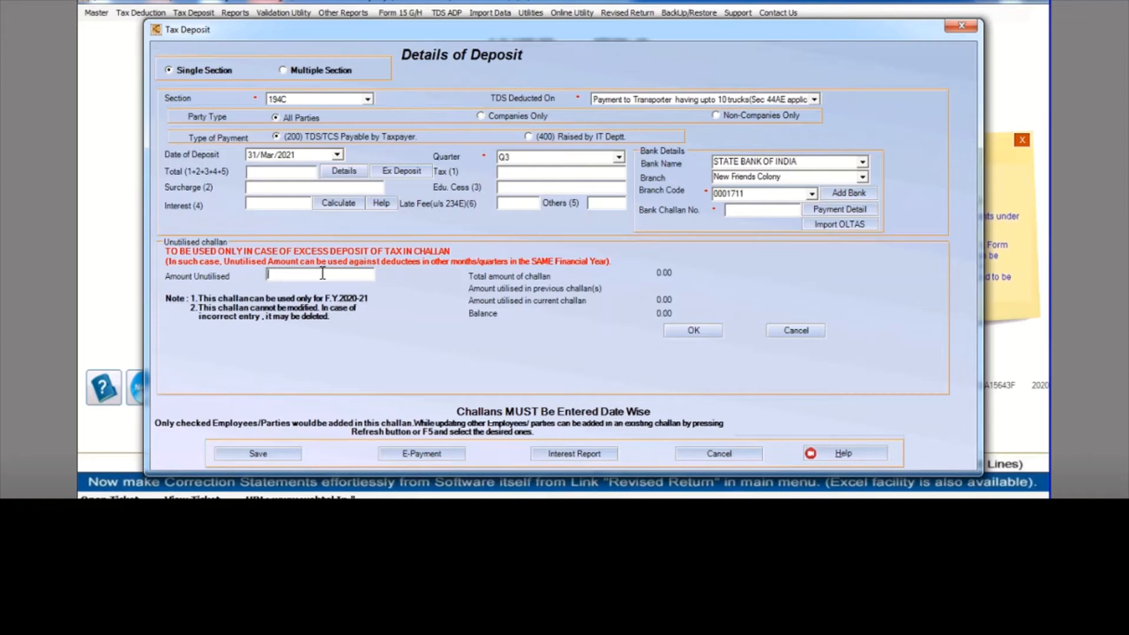
pyautogui.write('451')
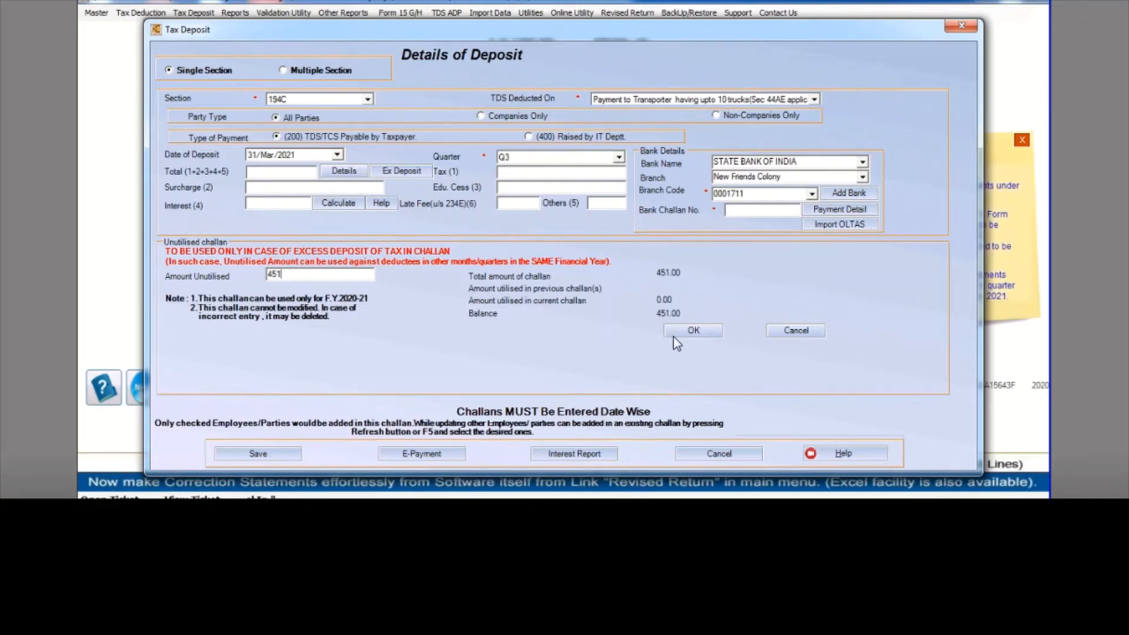
pyautogui.click(693, 331)
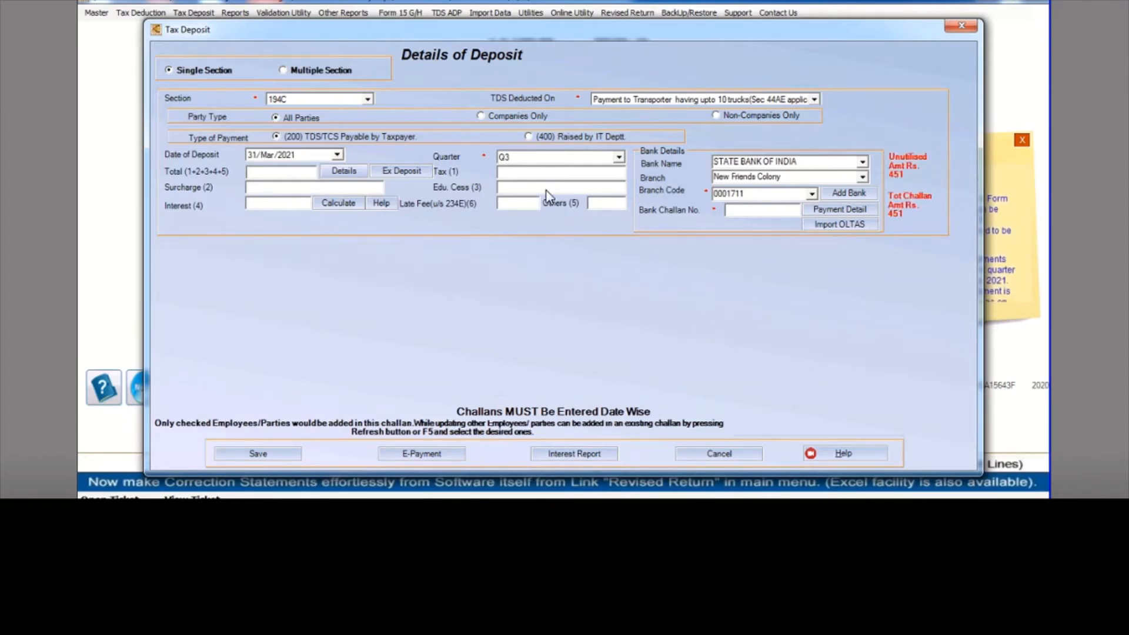
# Step: Change the challan's quarter to Q4 and load the details of the parties it covers
pyautogui.click(338, 172)
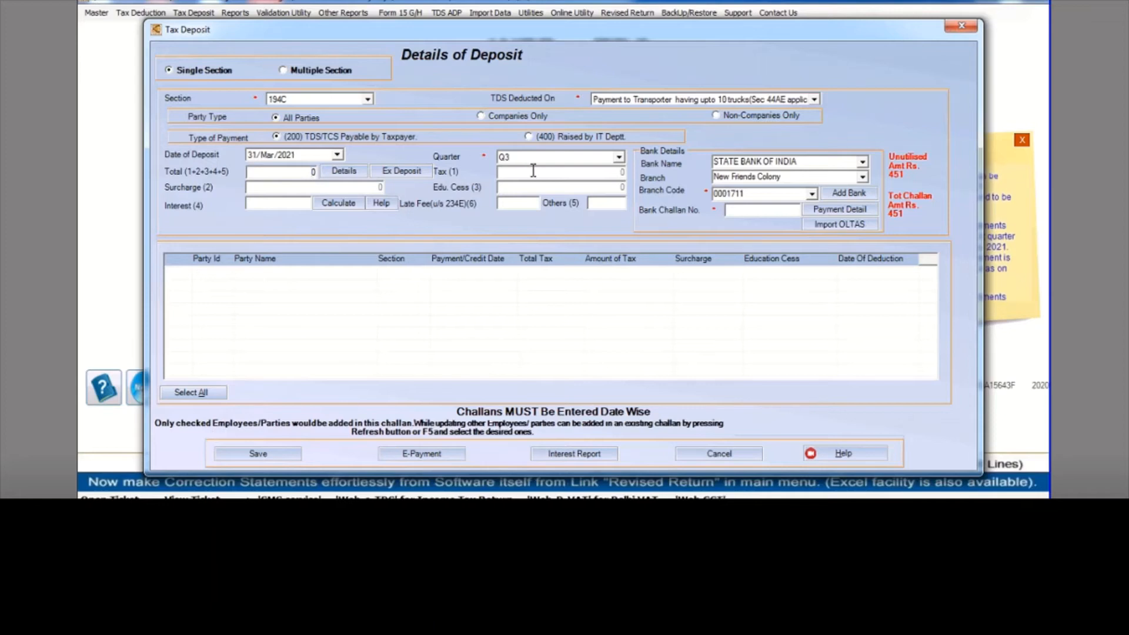
pyautogui.click(618, 158)
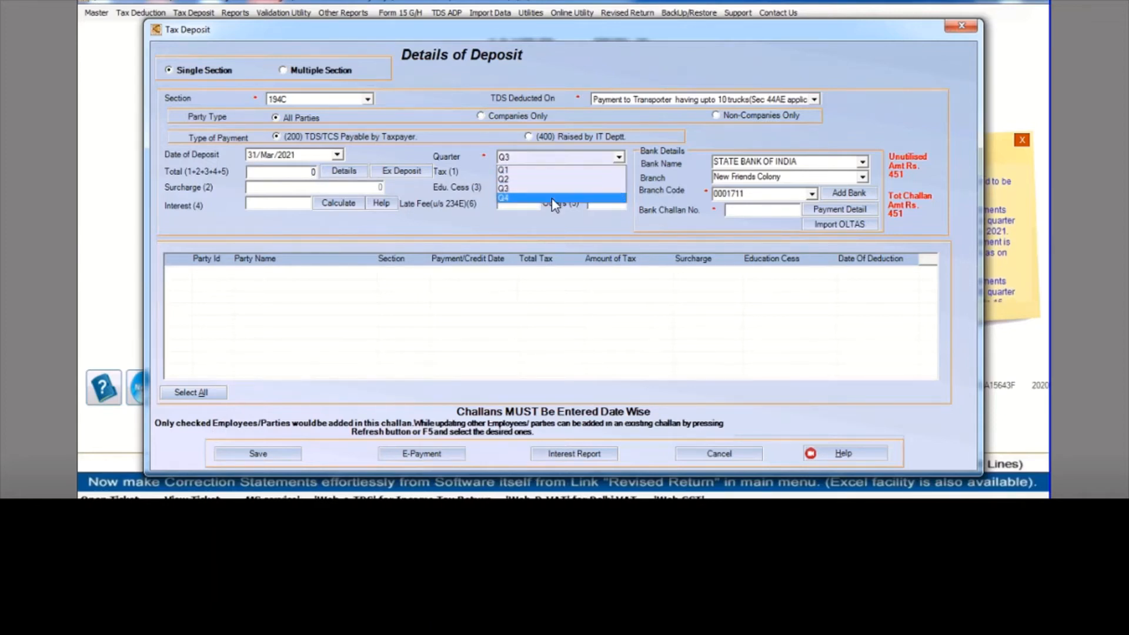
pyautogui.click(551, 198)
pyautogui.click(352, 173)
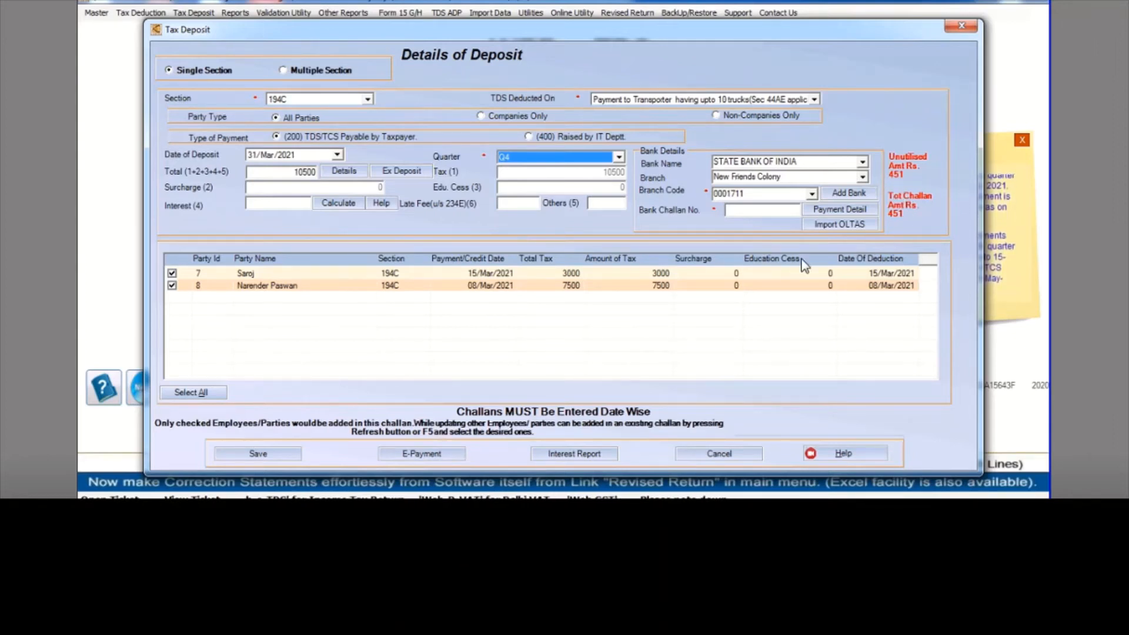
# Step: Try to save the deposit, dismiss the prompt and enter 00003 as the bank challan number
pyautogui.click(270, 453)
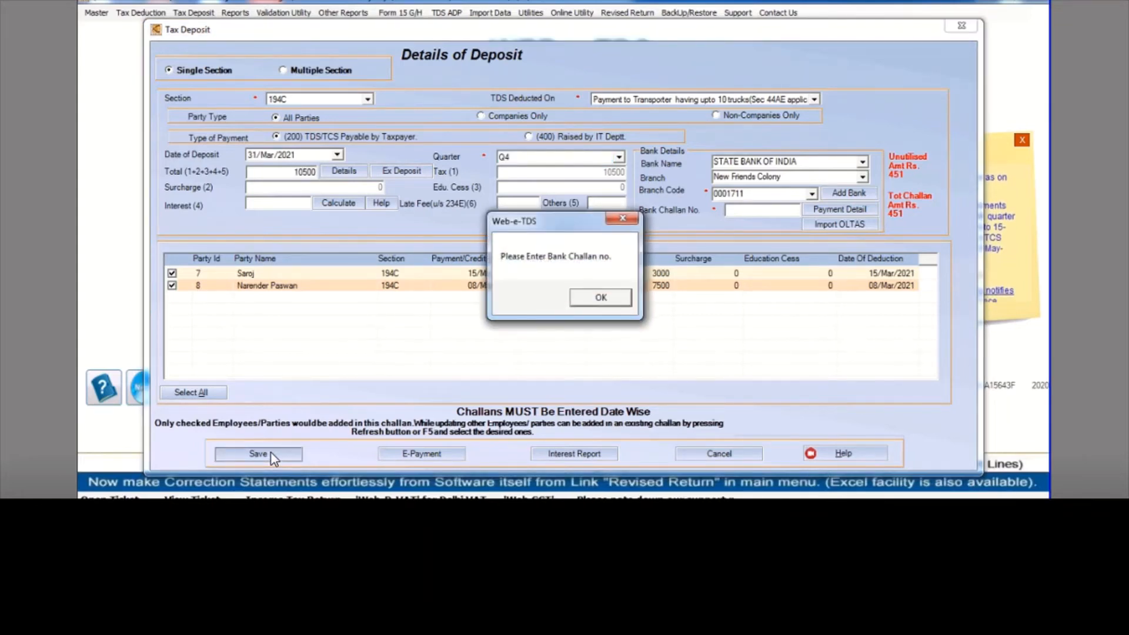
pyautogui.press('Return')
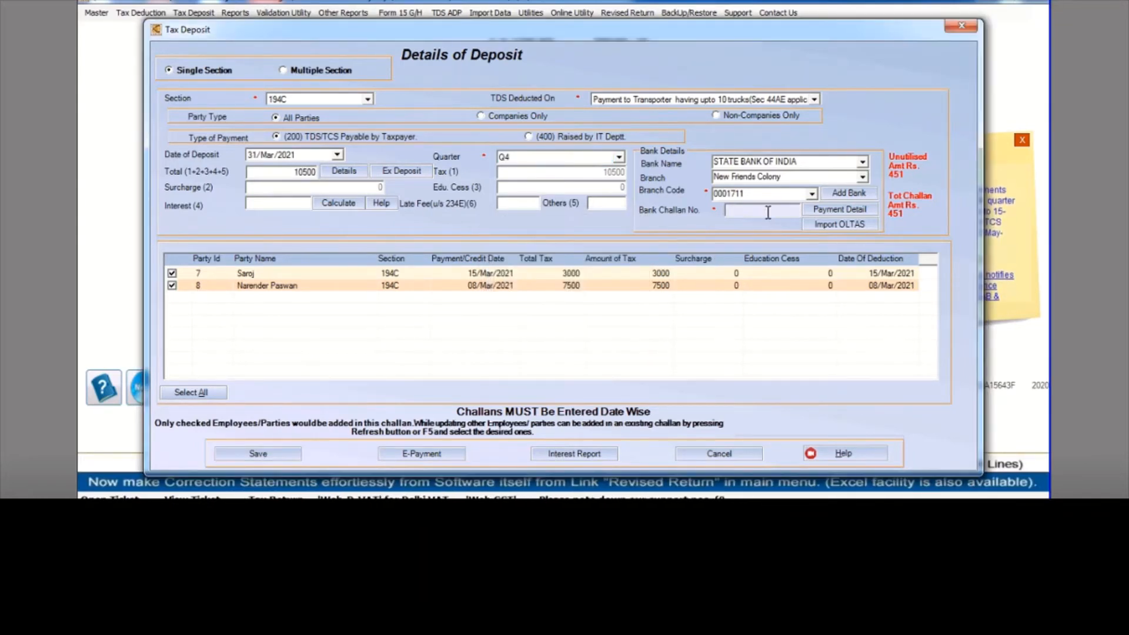
pyautogui.click(767, 214)
pyautogui.write('0003')
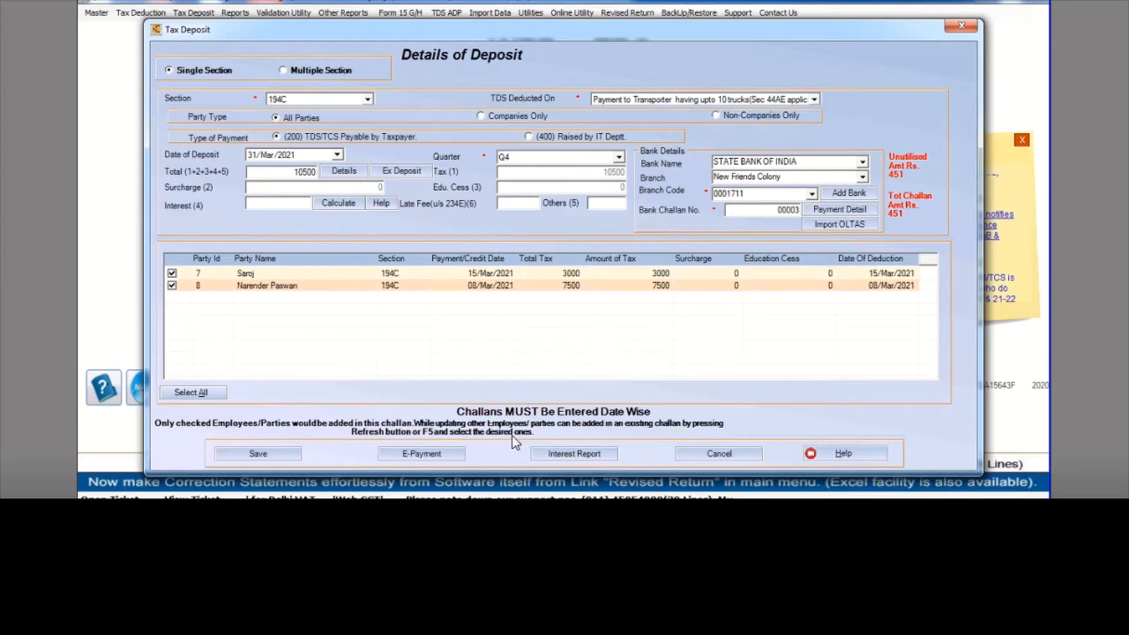
# Step: Save the 194C deposit entry and look it up in the list of recorded challans by section 194C
pyautogui.click(253, 456)
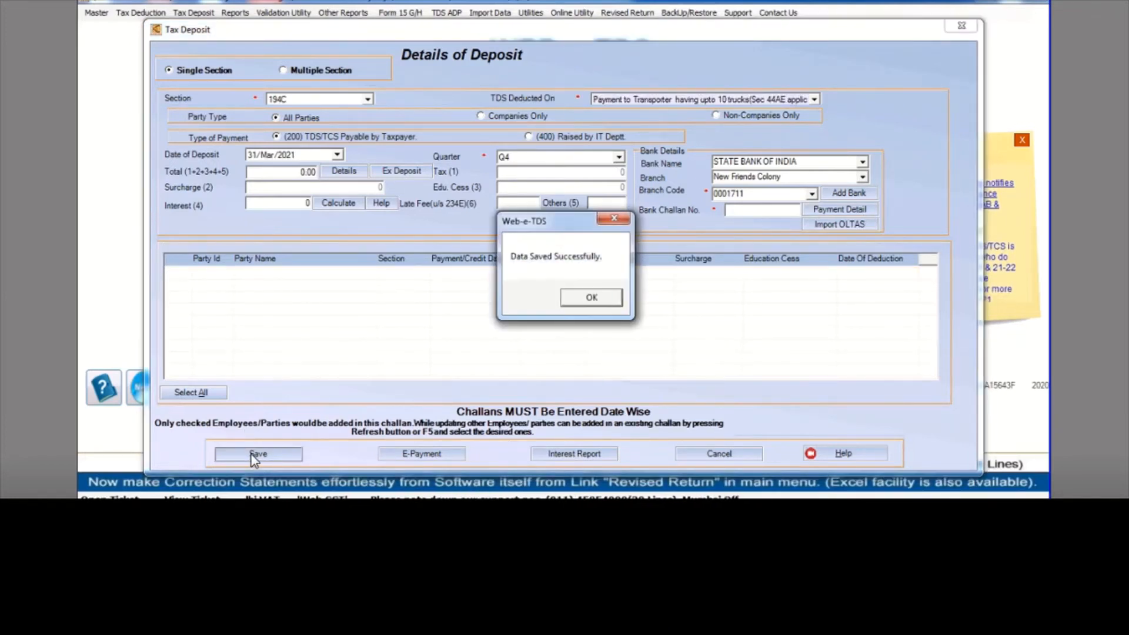
pyautogui.click(594, 296)
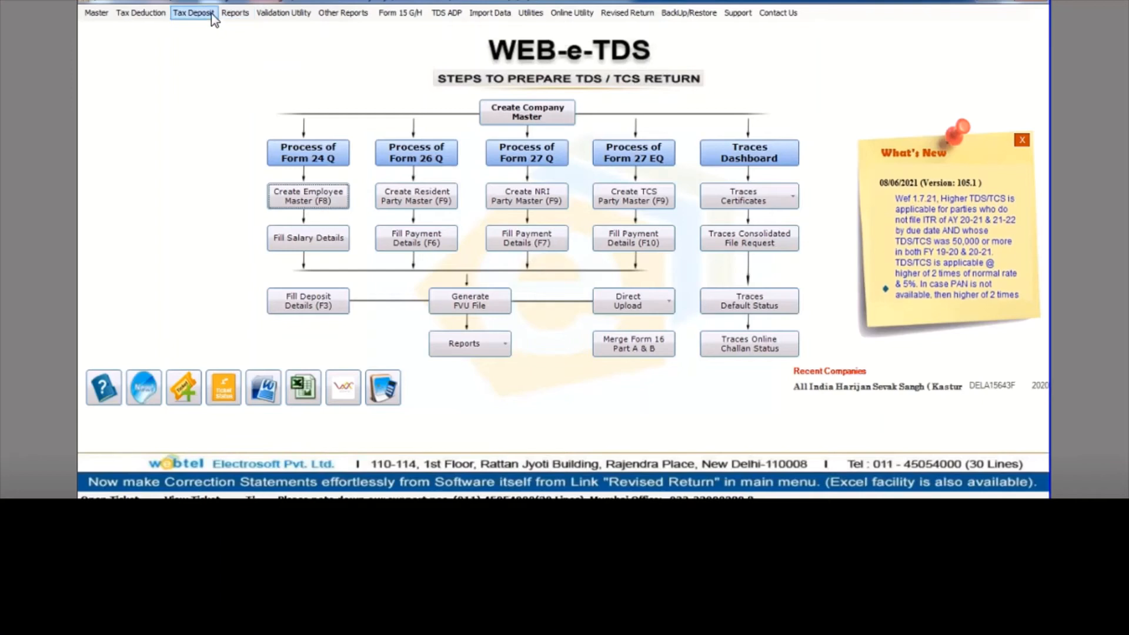
pyautogui.click(210, 13)
pyautogui.click(213, 44)
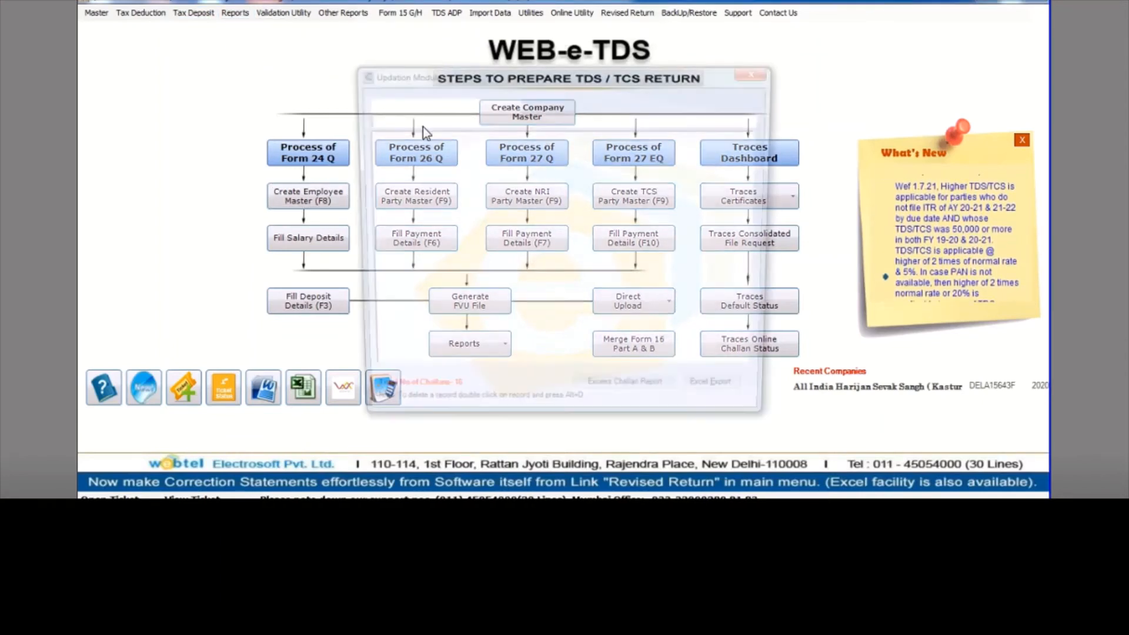
pyautogui.write('194C')
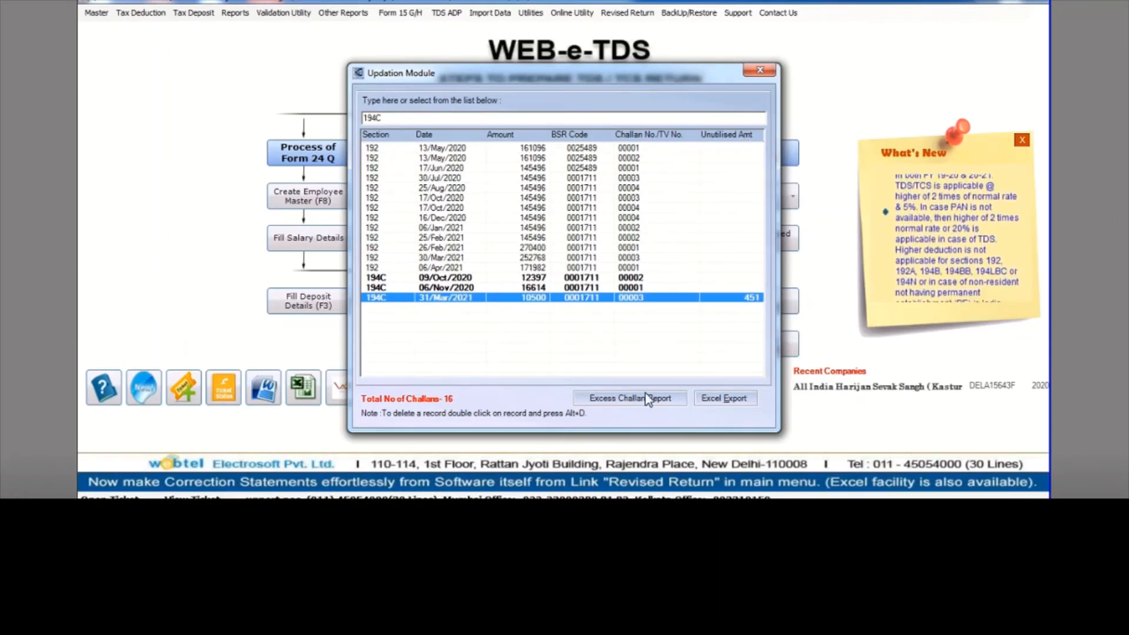
# Step: Export the Excess Challan Report to Excel and examine the balance of the 31/03/2021 challan
pyautogui.click(658, 399)
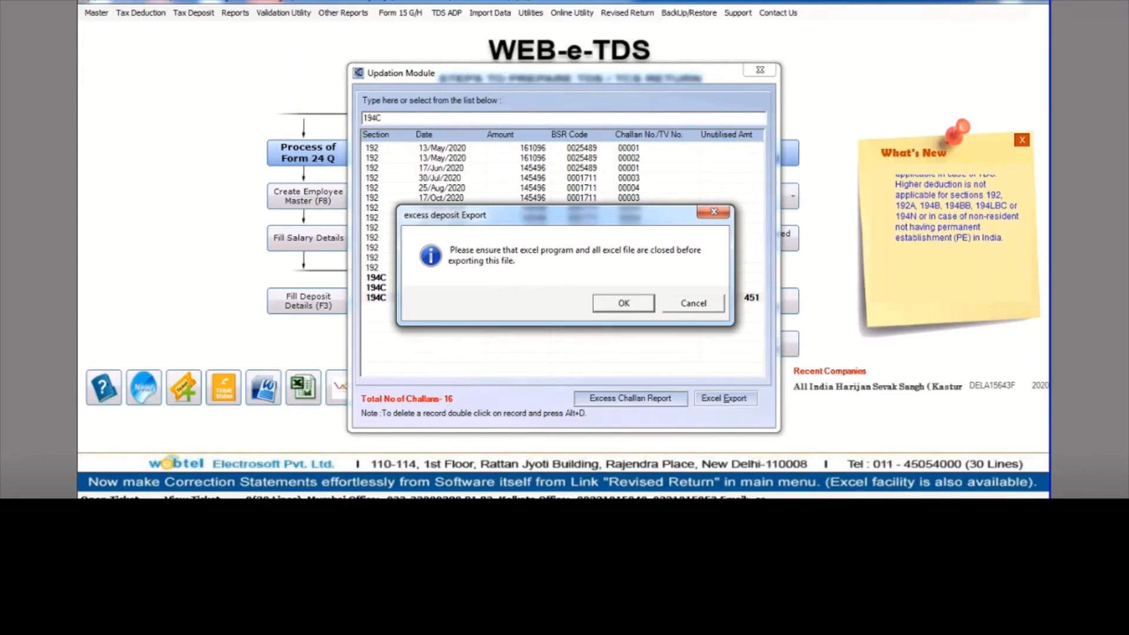
pyautogui.press('Return')
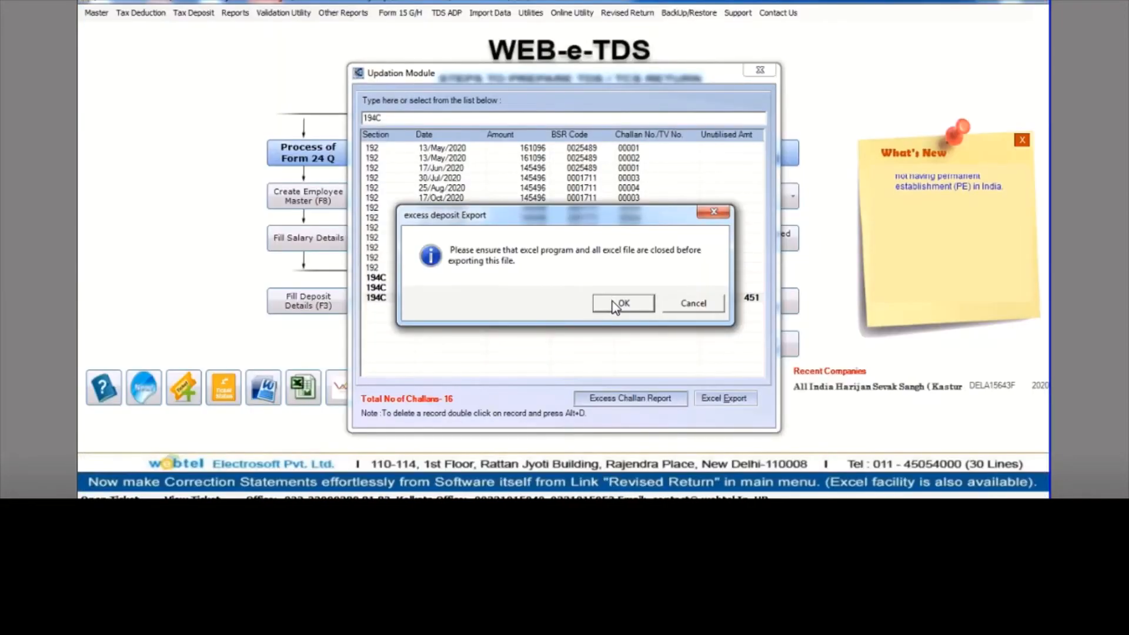
pyautogui.click(613, 304)
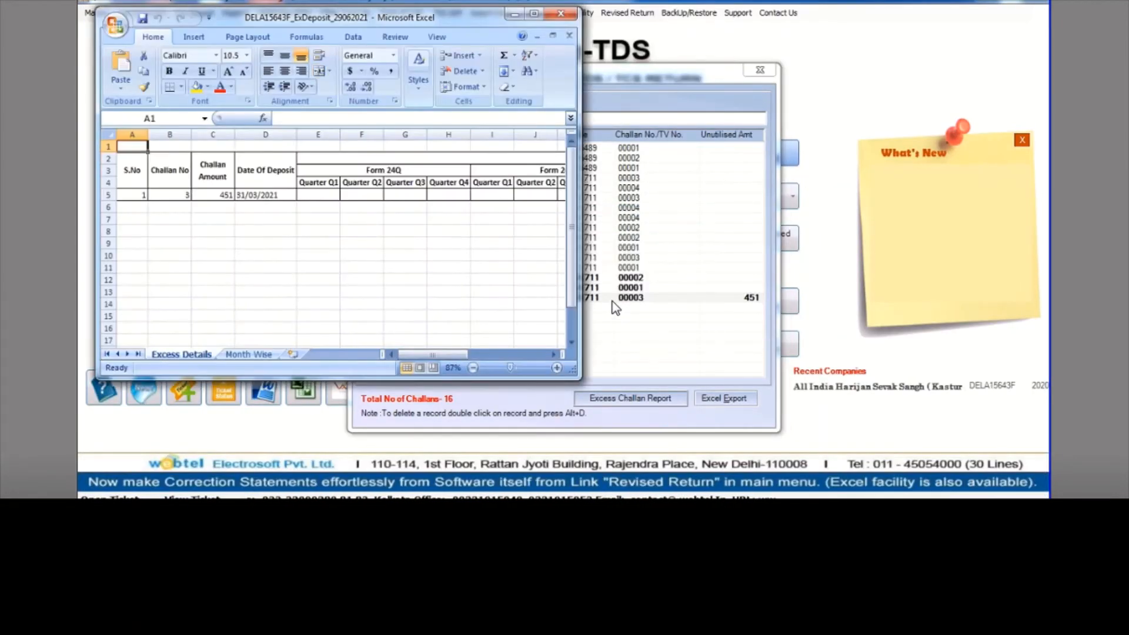
pyautogui.click(534, 16)
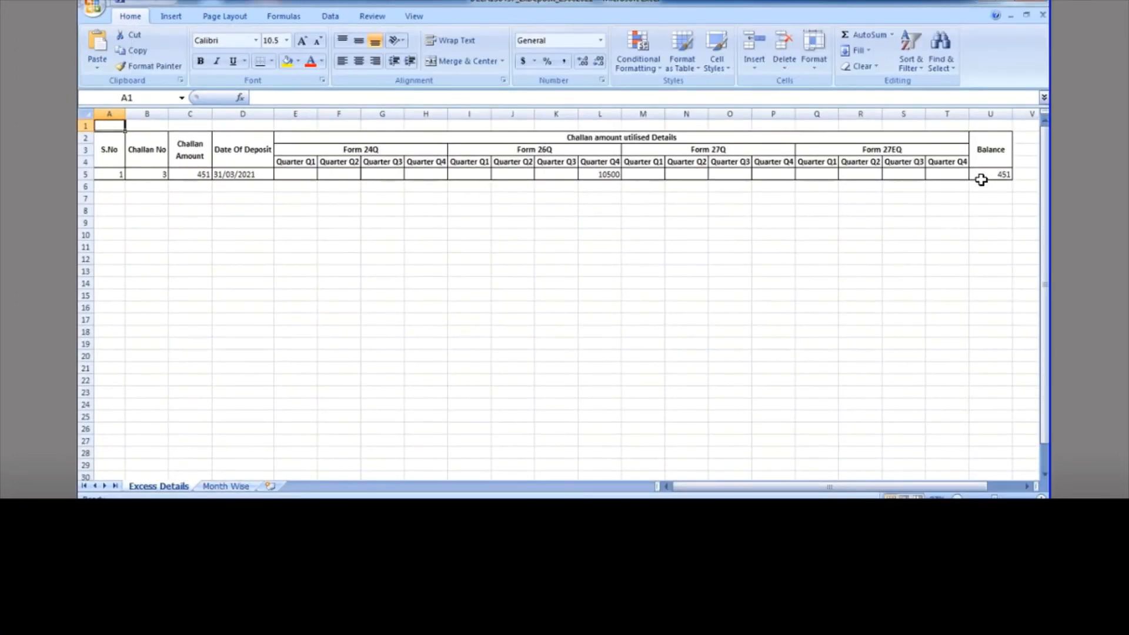
pyautogui.click(980, 176)
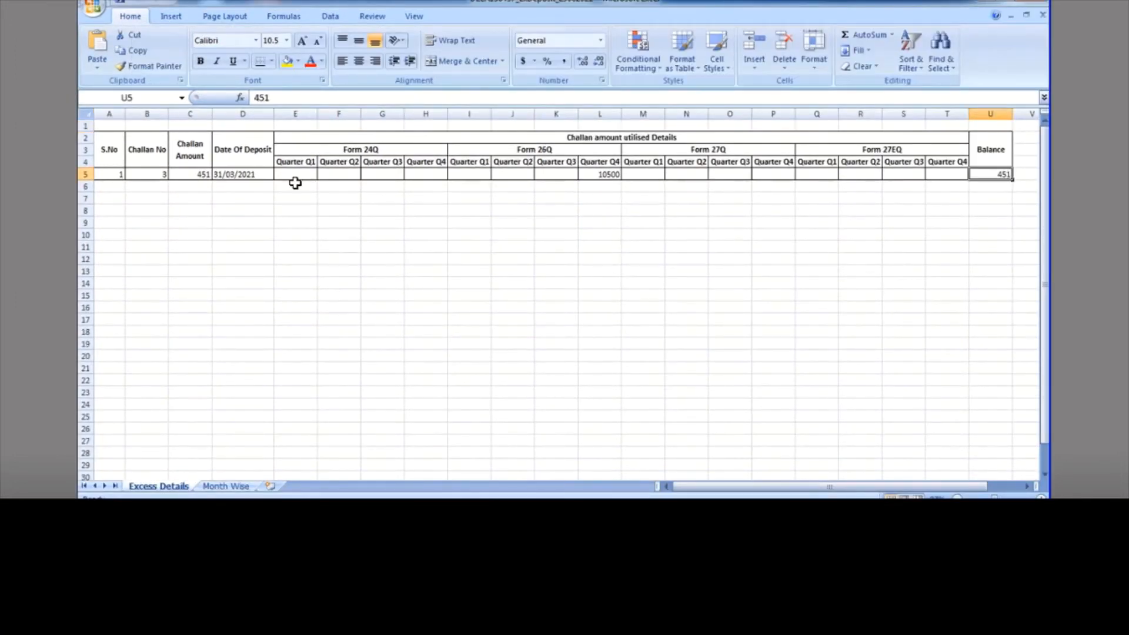
# Step: Close the excess deposit report, the other open workbook and the list of challans
pyautogui.click(1034, 7)
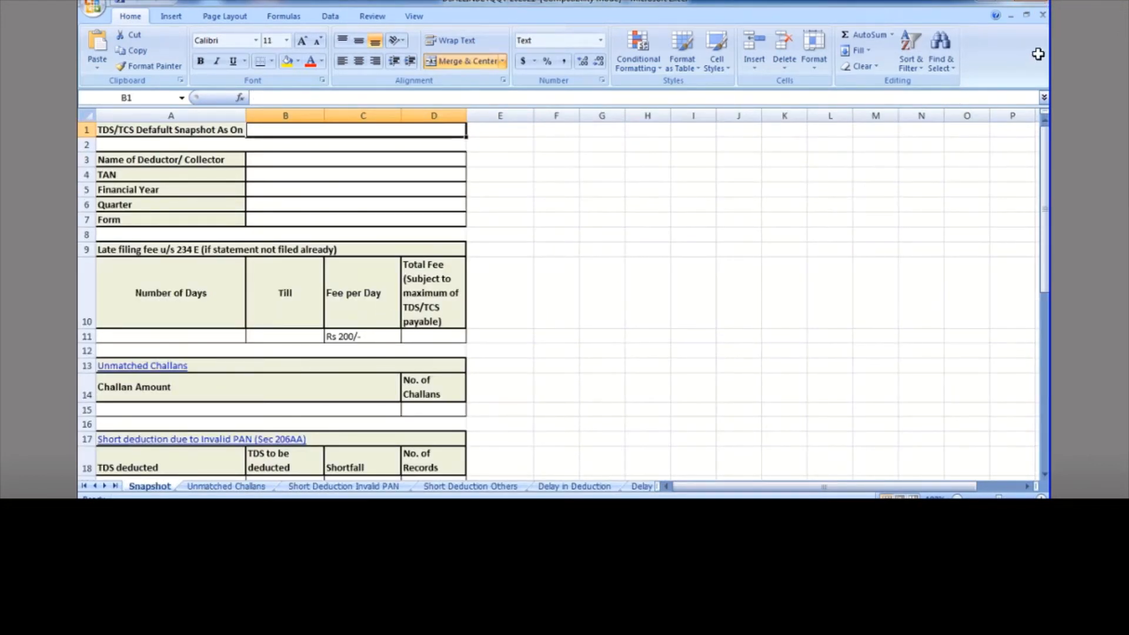
pyautogui.click(1041, 16)
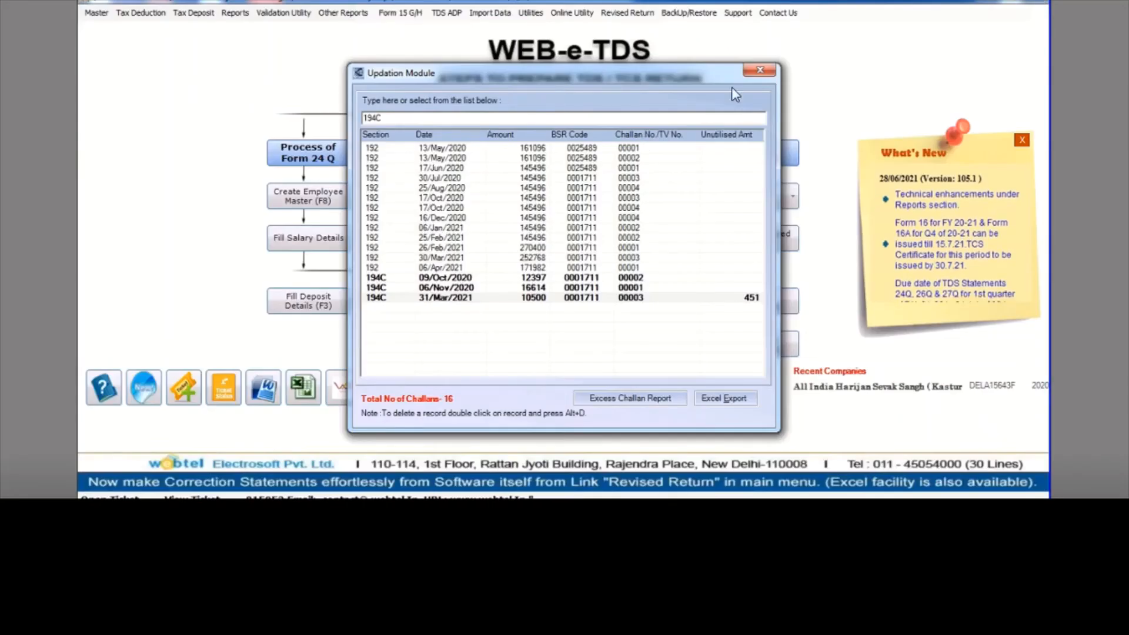
pyautogui.click(758, 72)
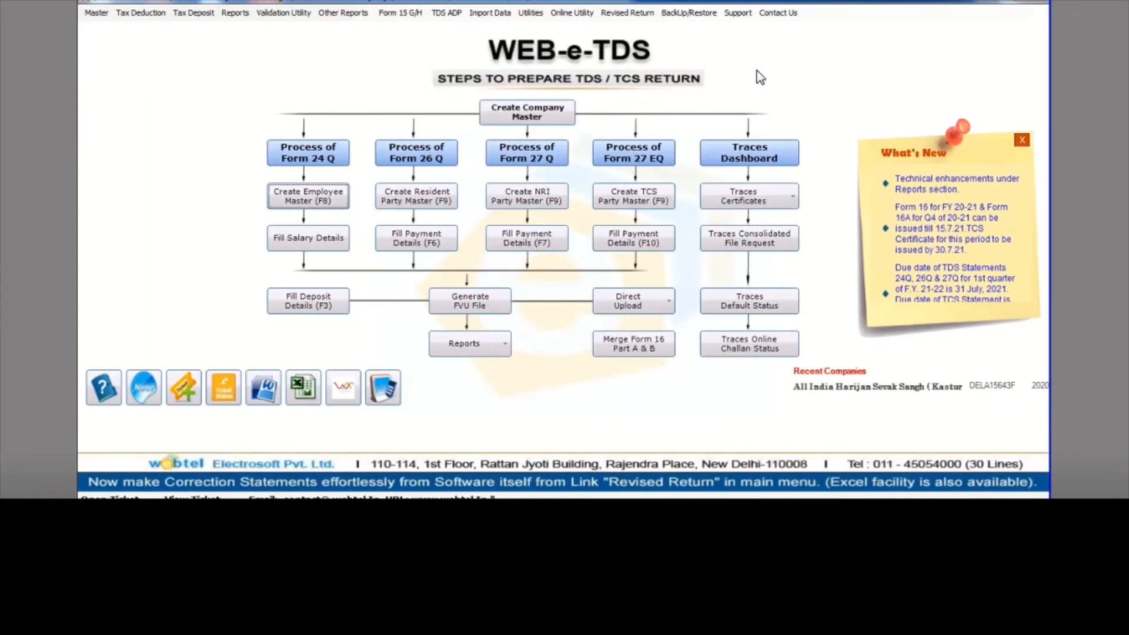
# Step: Open the Form 26Q details report for Quarter 4
pyautogui.click(234, 12)
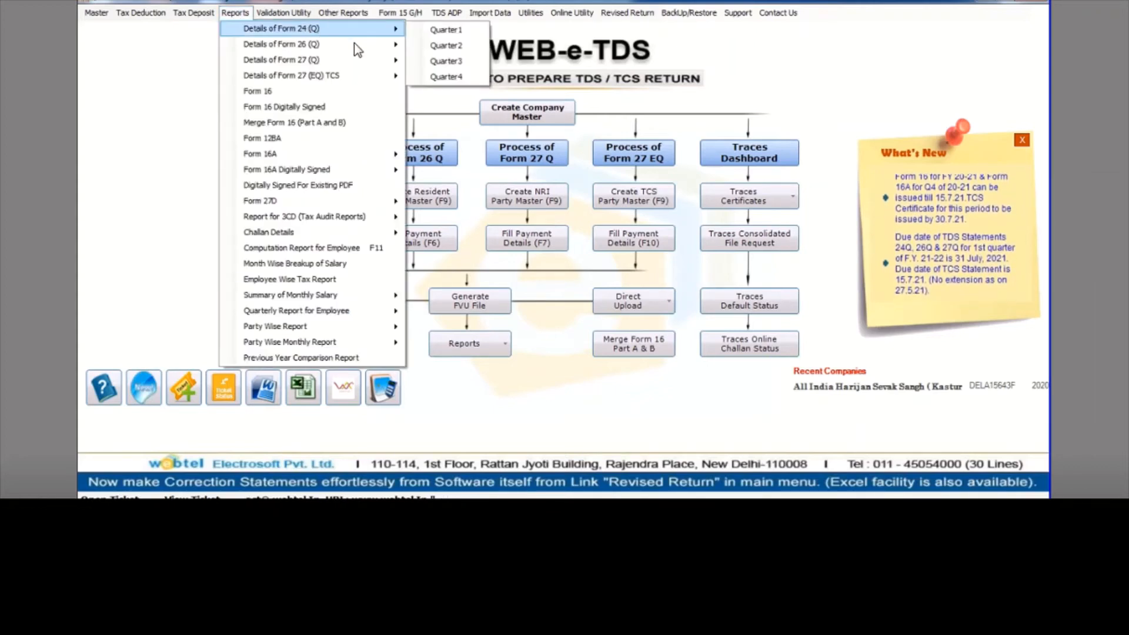
pyautogui.moveTo(354, 44)
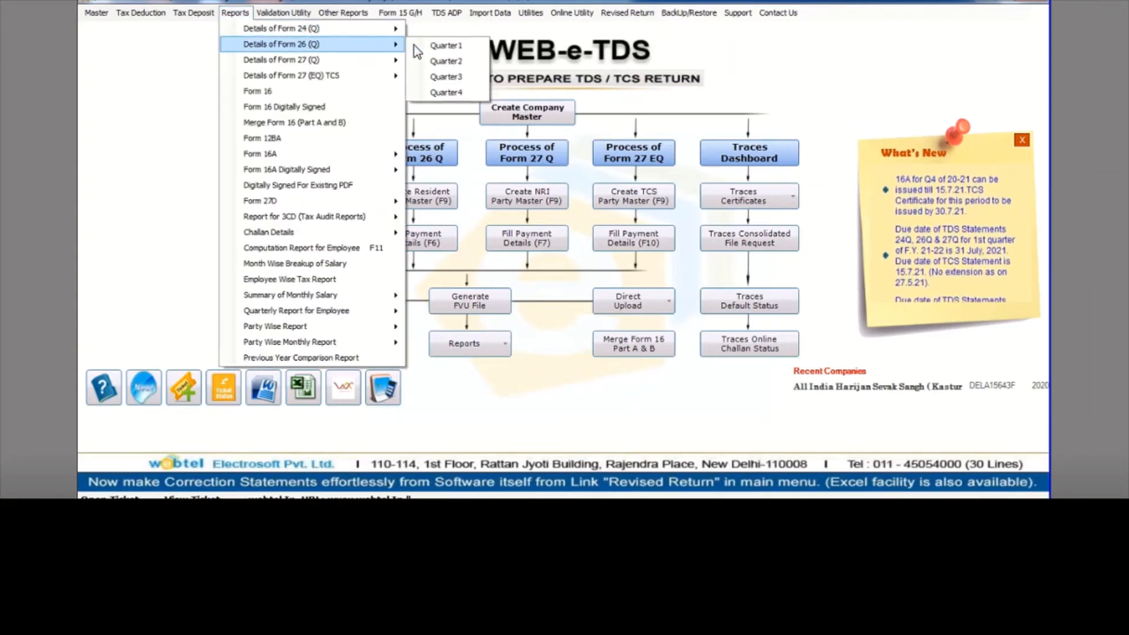
pyautogui.click(454, 96)
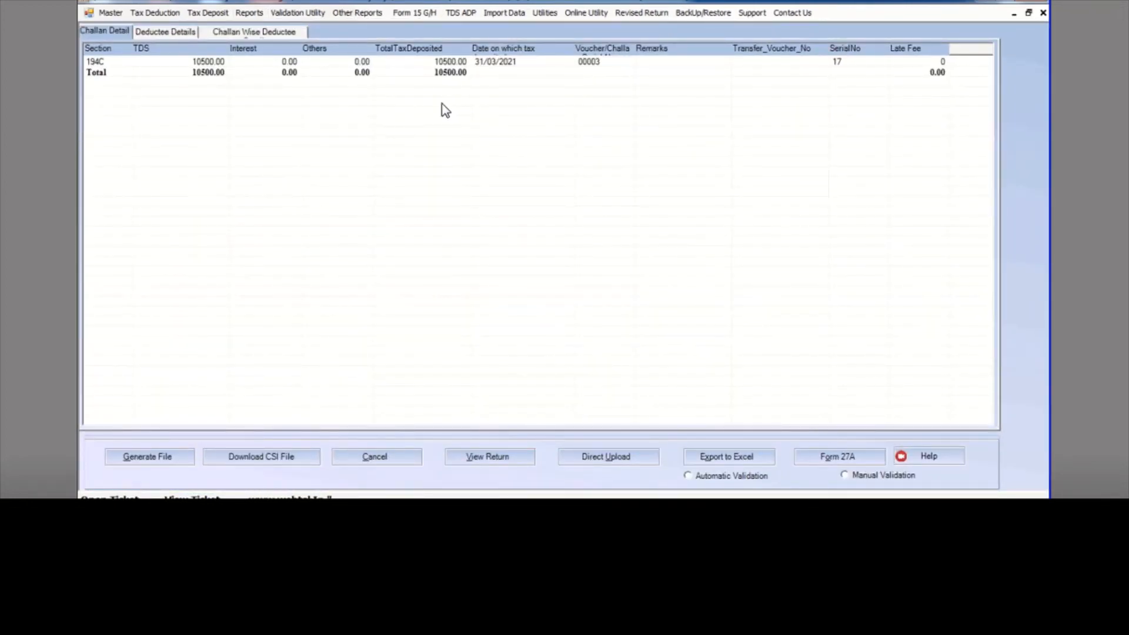
# Step: Generate the return file without updating the GSTN, keep the prefilled filing details and agree to export despite the excess tax deposited
pyautogui.click(147, 457)
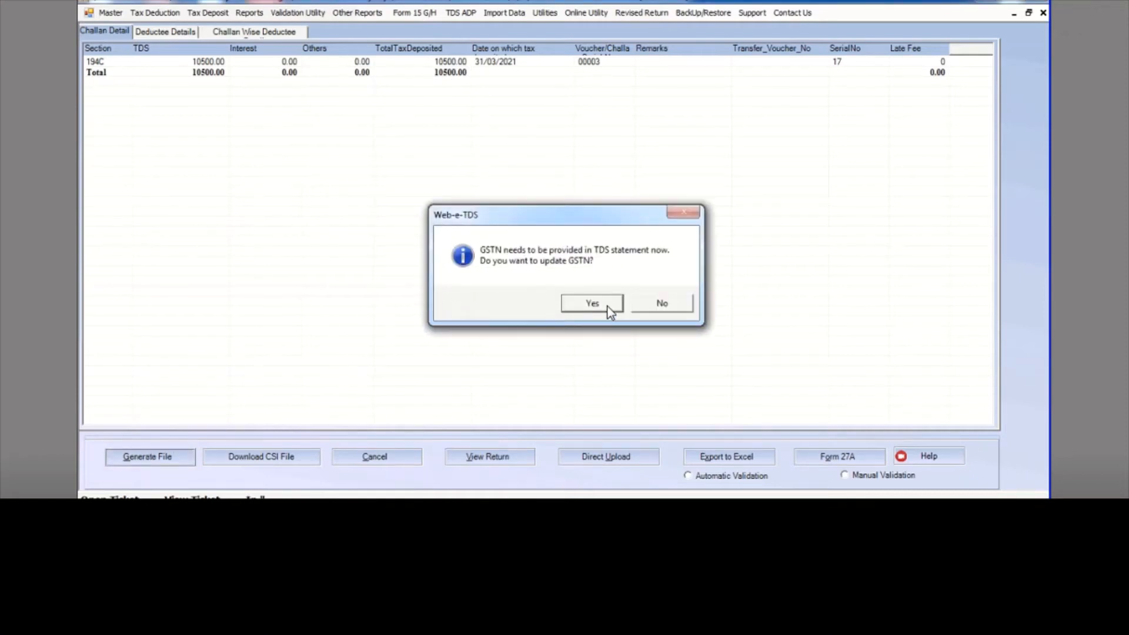
pyautogui.click(663, 304)
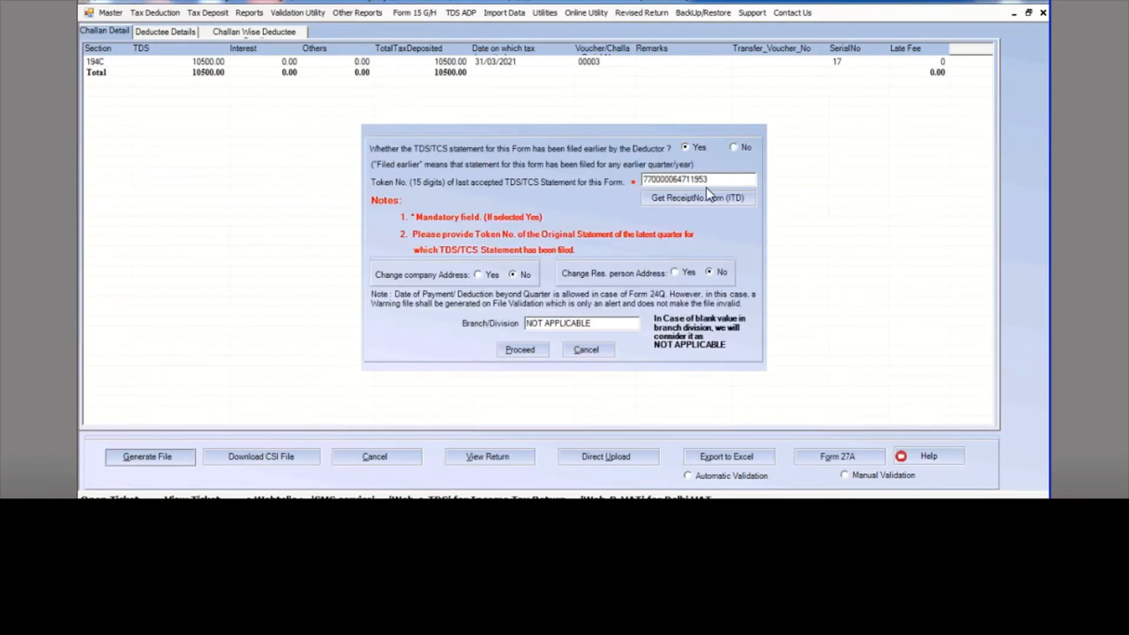
pyautogui.click(520, 349)
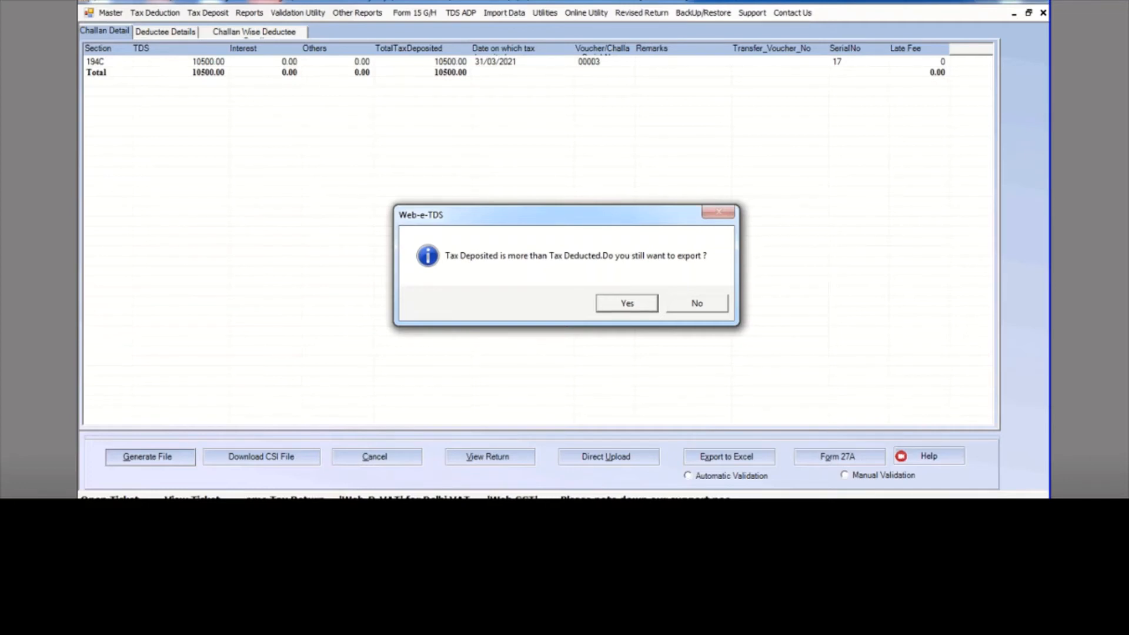
pyautogui.click(626, 303)
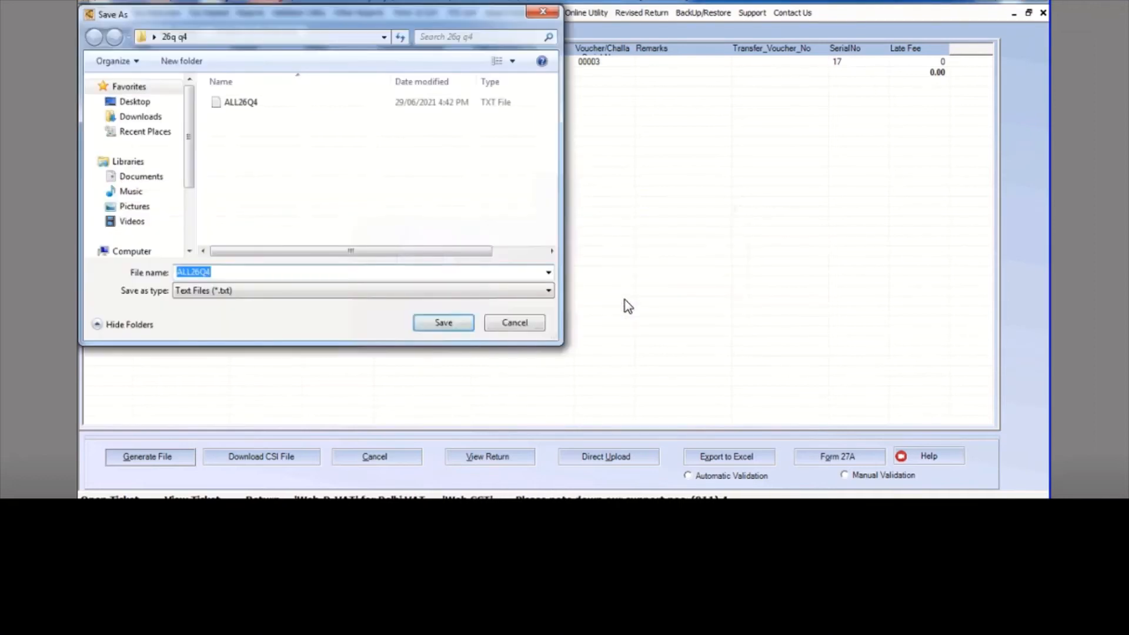
# Step: Create a folder named abc on the Desktop and save the return there as the text file ALL26Q4
pyautogui.click(149, 103)
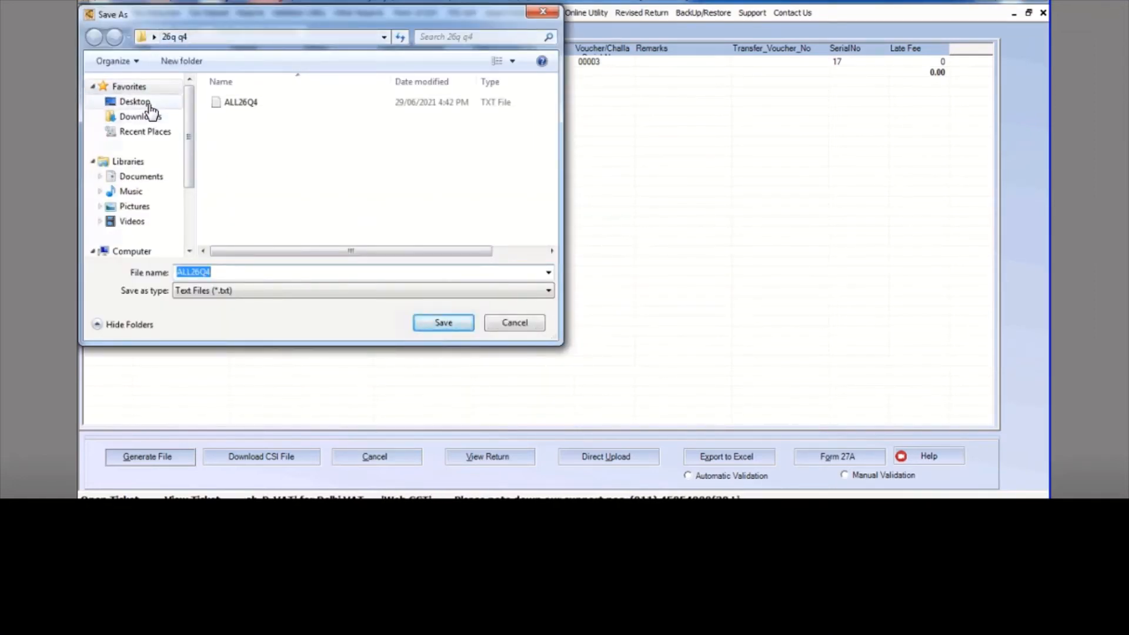
pyautogui.click(177, 65)
pyautogui.write('an')
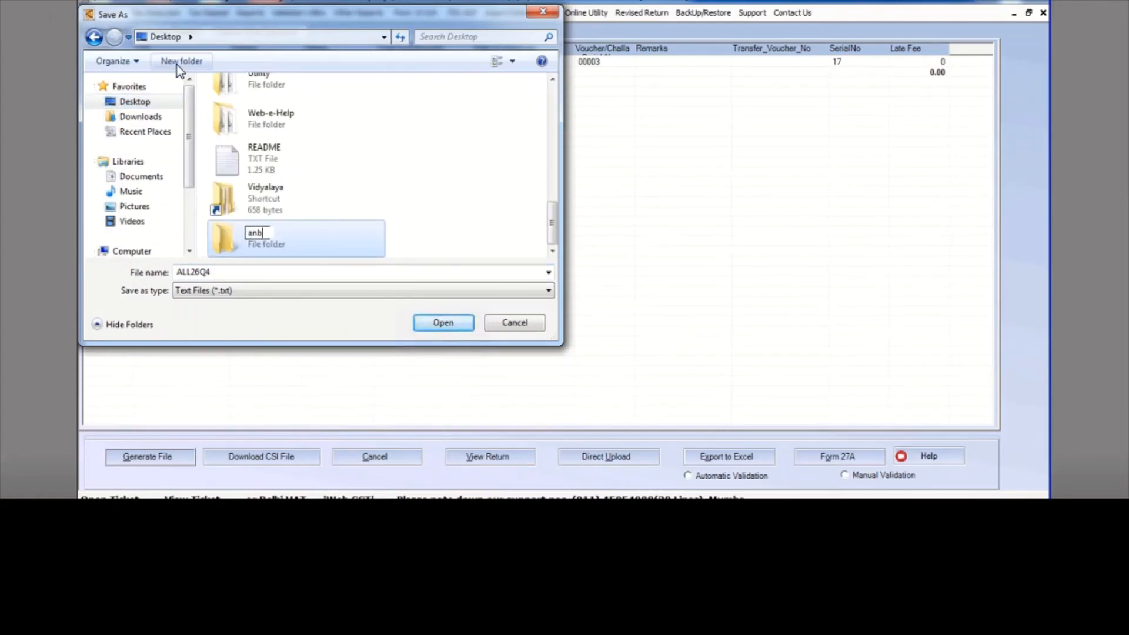
pyautogui.press('BackSpace')
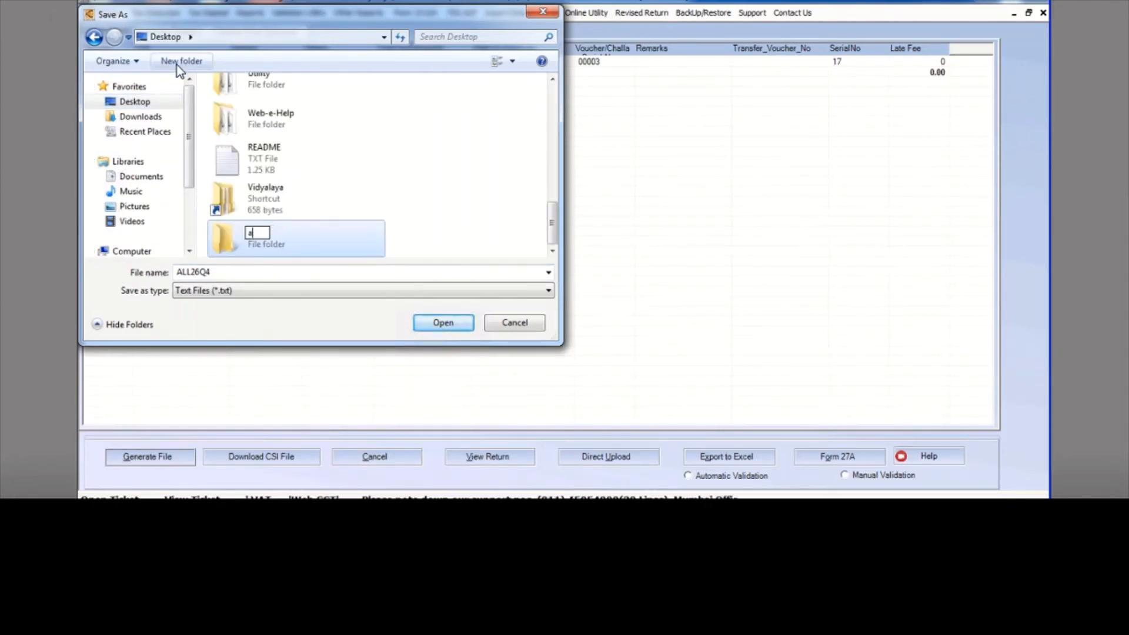
pyautogui.write('bc')
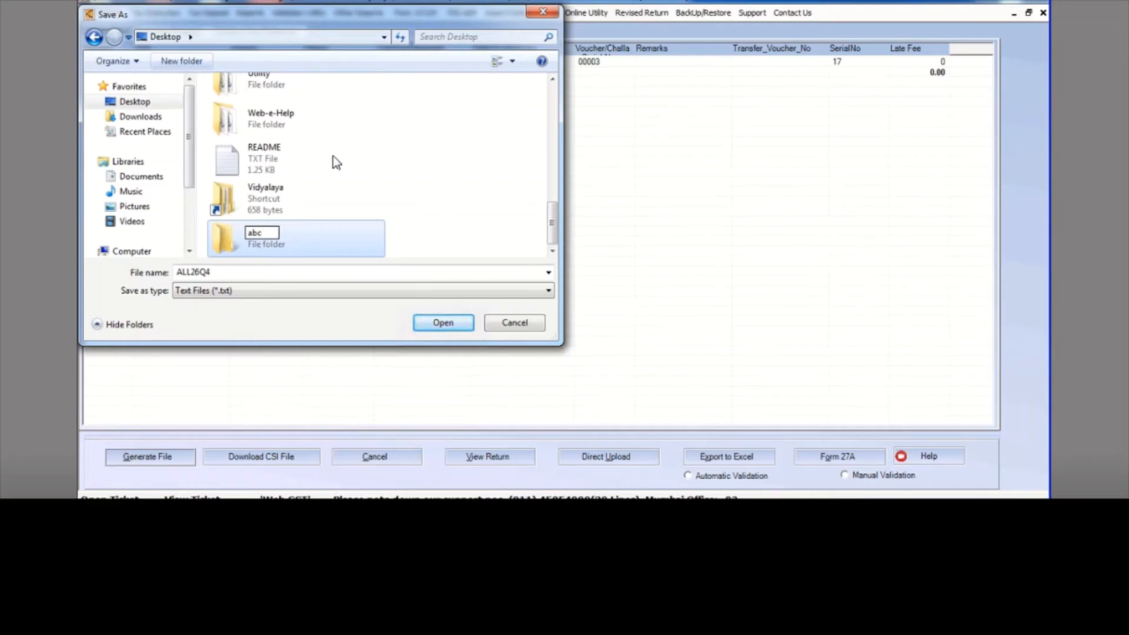
pyautogui.click(442, 323)
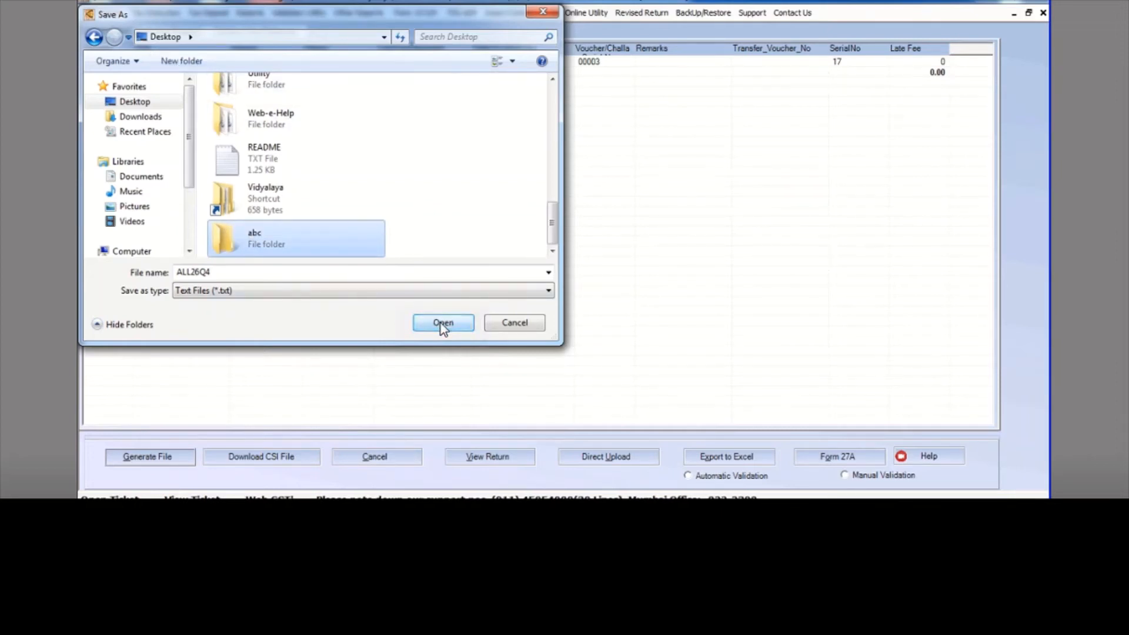
pyautogui.click(441, 322)
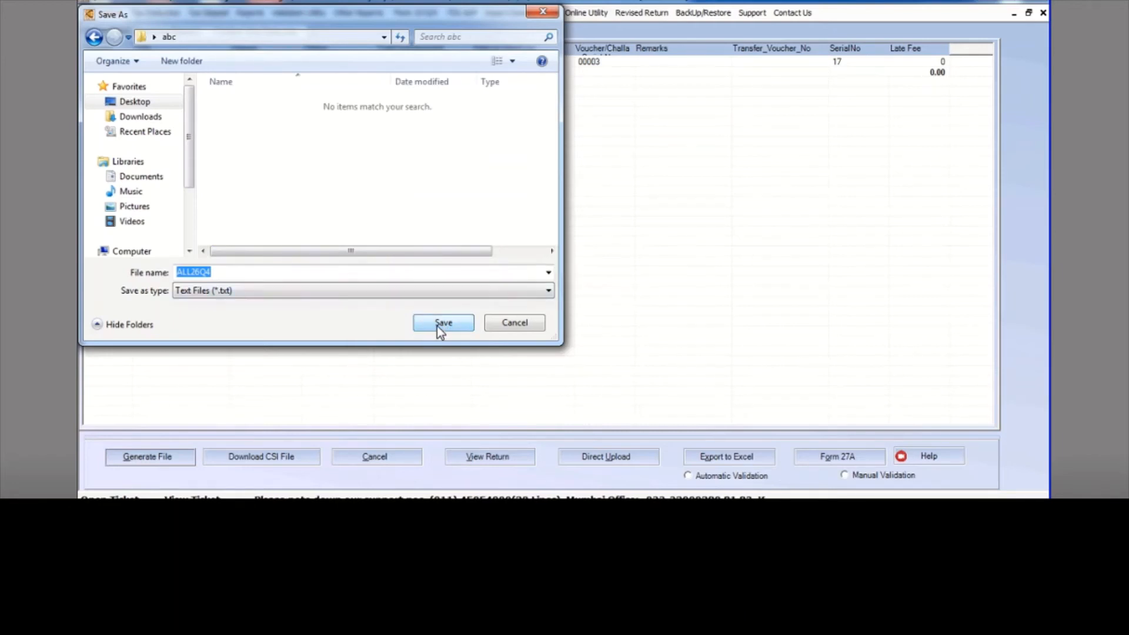
pyautogui.click(437, 327)
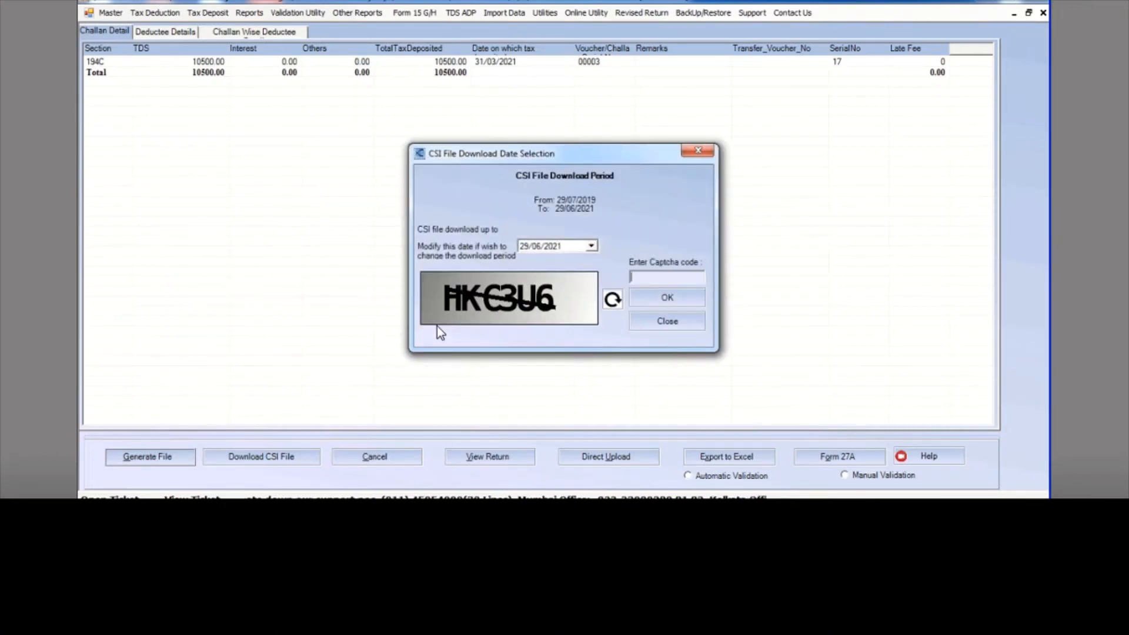
# Step: Enter the captcha code for the CSI file download up to 29/06/2021 and submit it for file validation
pyautogui.click(680, 275)
pyautogui.write('HKC3')
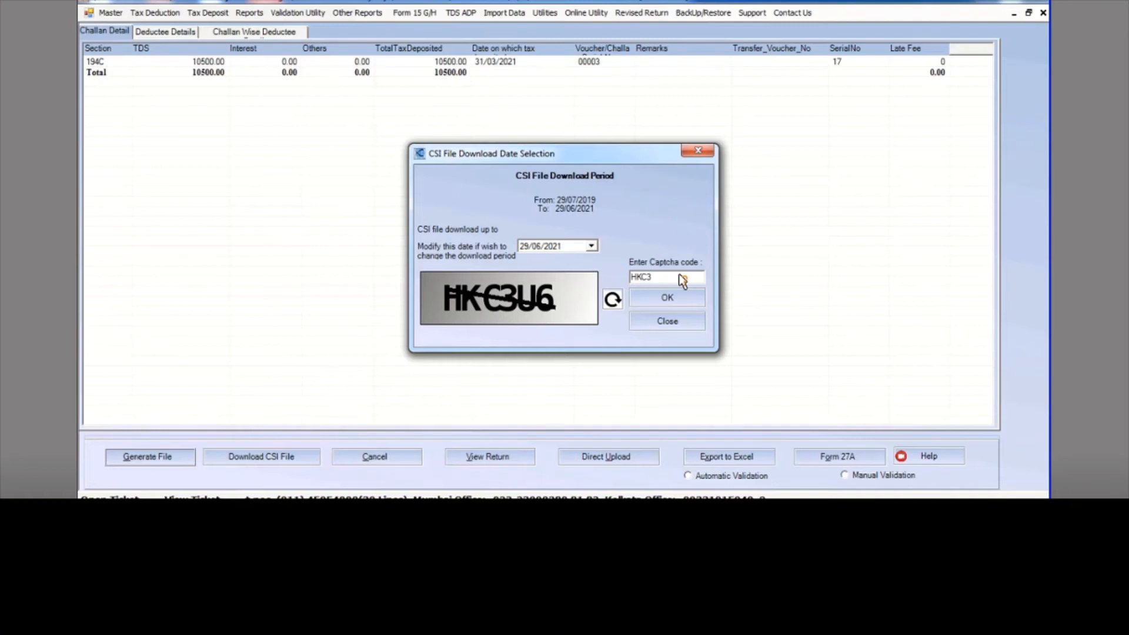
pyautogui.write('U')
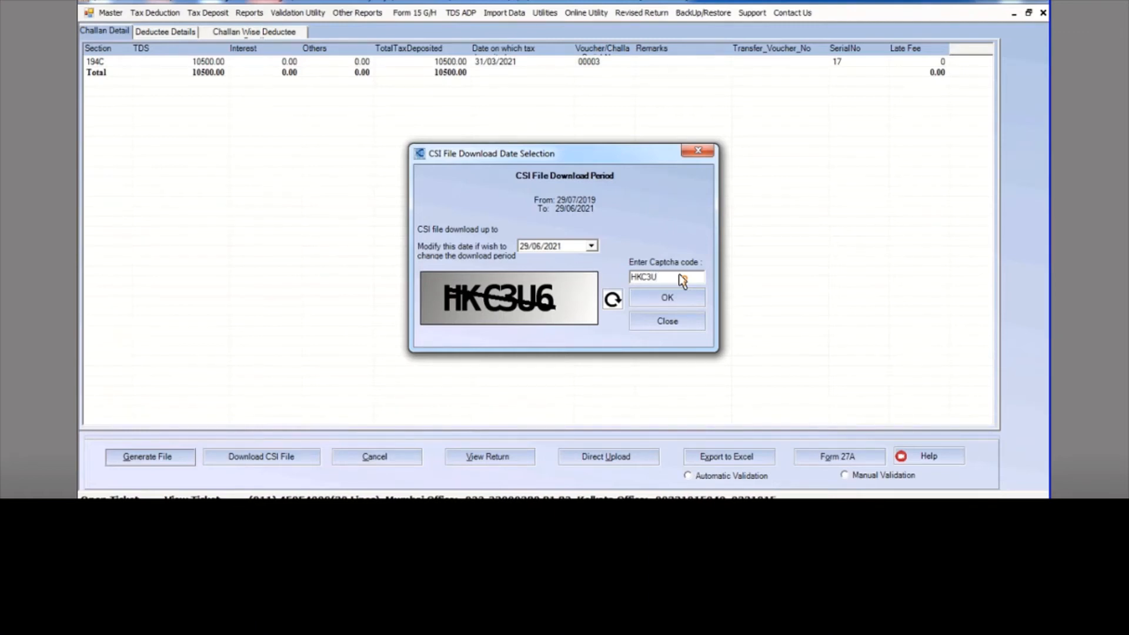
pyautogui.write('6')
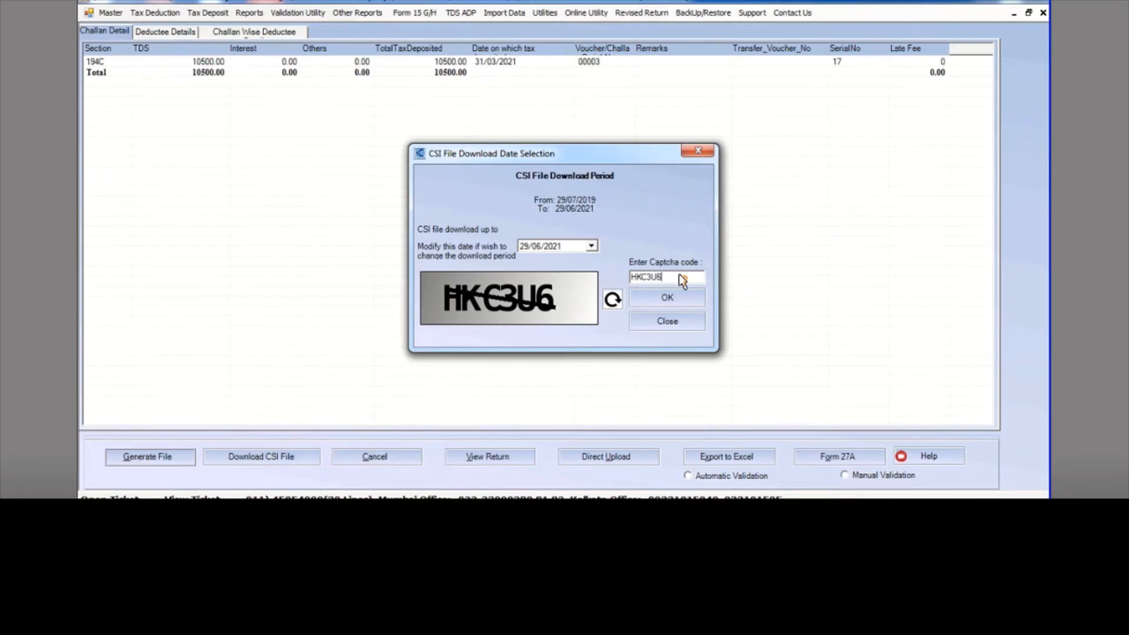
pyautogui.click(650, 303)
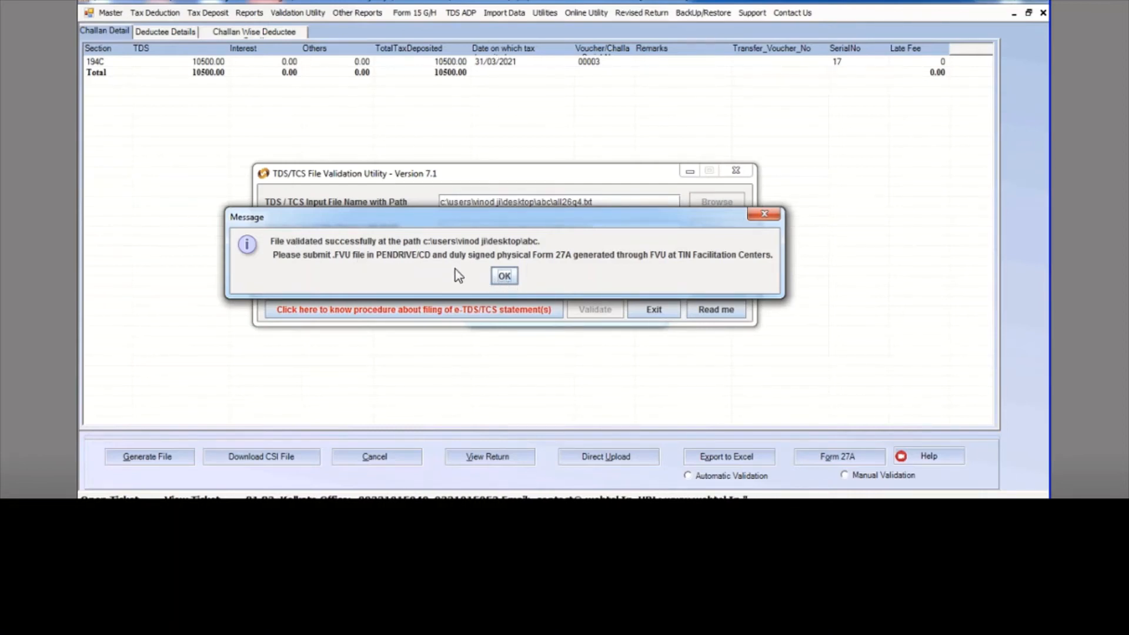
# Step: Acknowledge the validation messages, locate the Form 27A PDF in the abc folder, and exit the File Validation Utility
pyautogui.click(506, 276)
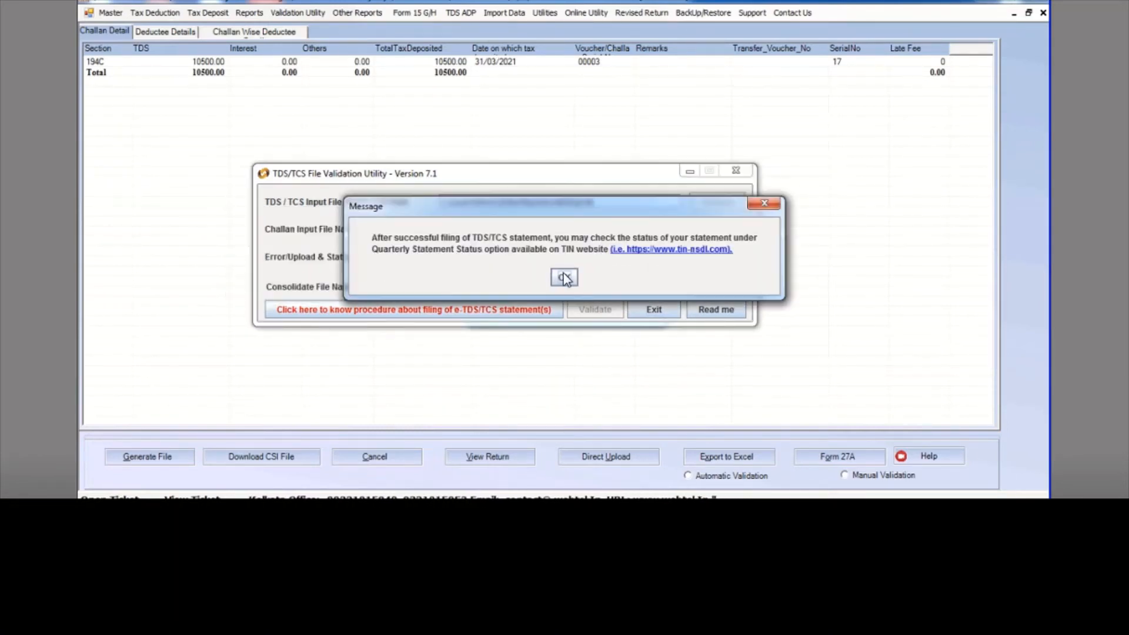
pyautogui.click(565, 279)
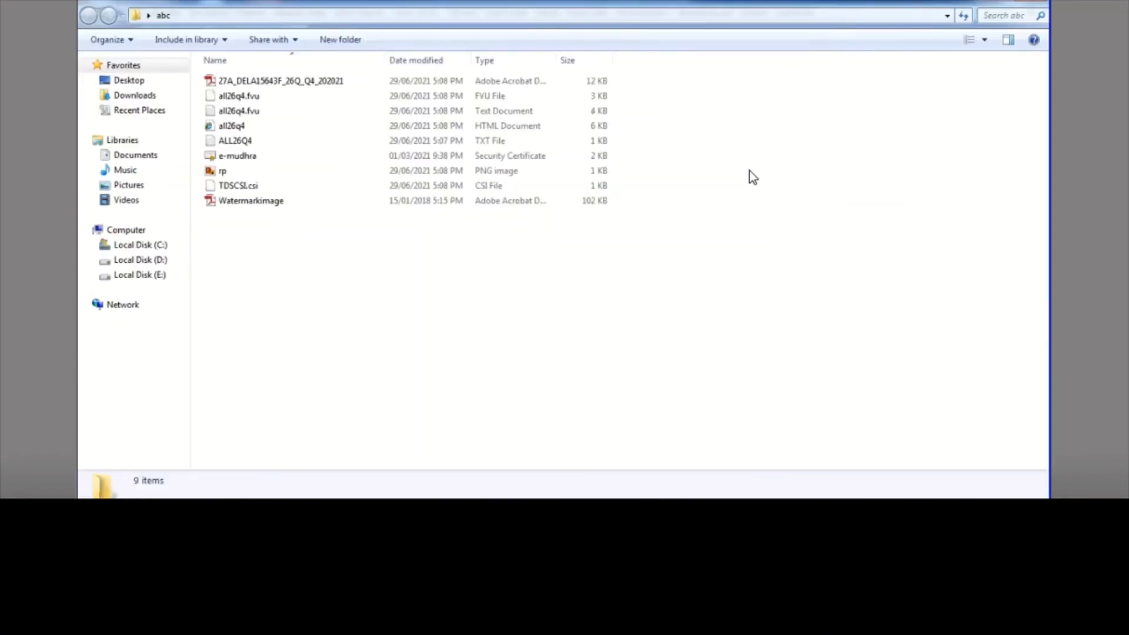
pyautogui.click(267, 82)
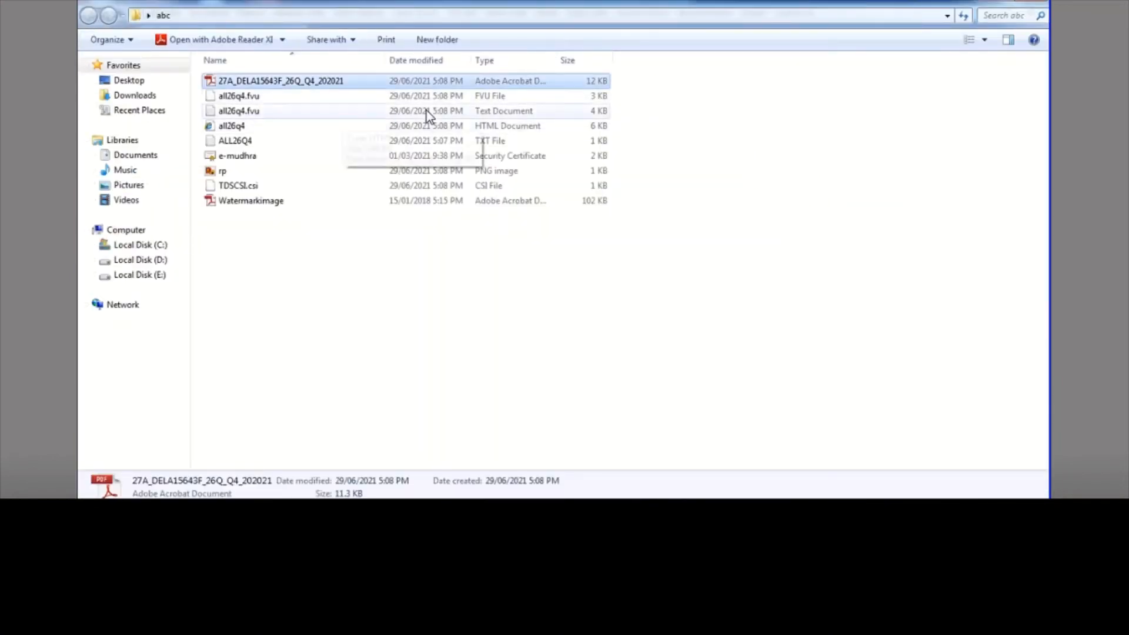
pyautogui.click(990, 2)
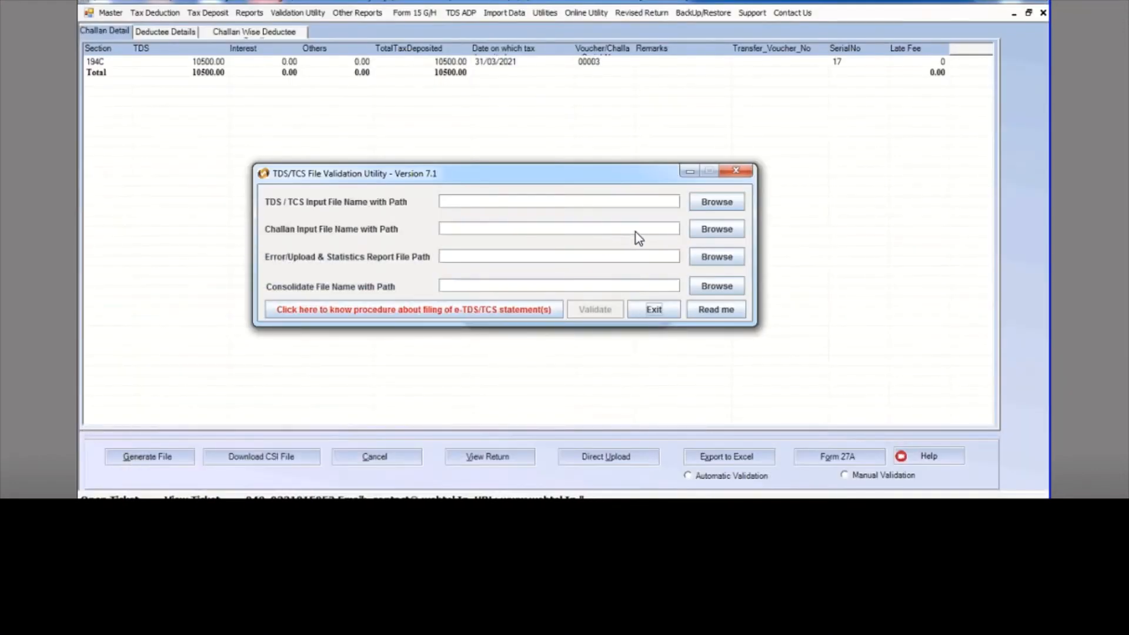
pyautogui.click(728, 170)
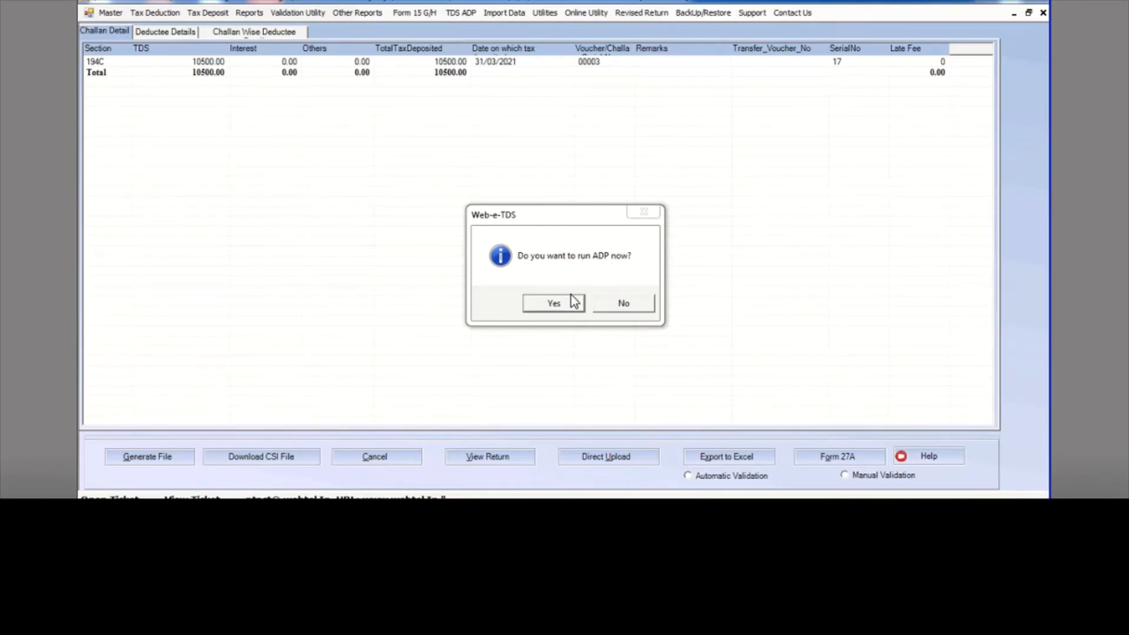
# Step: Run the Advance Default Predictor on the return, enter the captcha code for PAN verification, and acknowledge the saved report
pyautogui.click(546, 307)
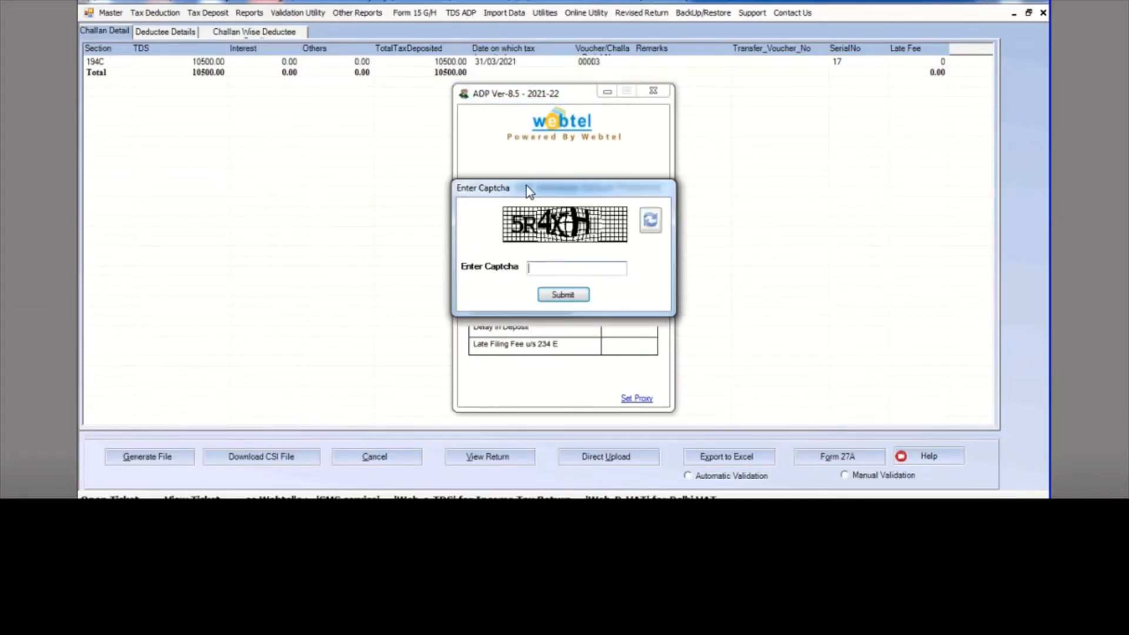
pyautogui.moveTo(528, 189); pyautogui.dragTo(943, 182)
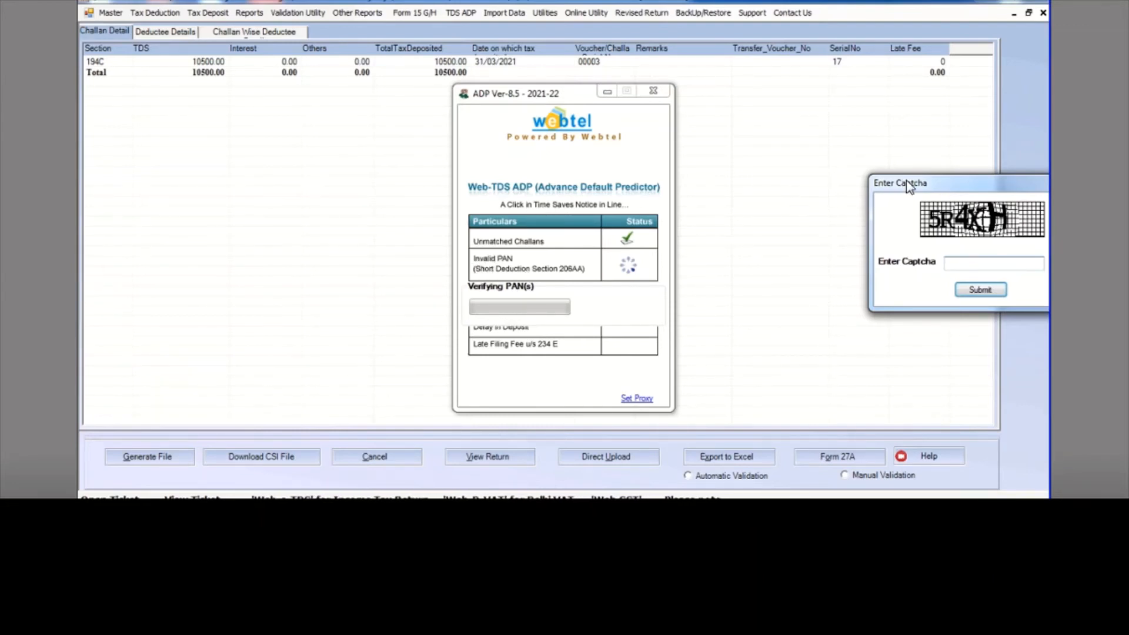
pyautogui.click(962, 261)
pyautogui.write('5R')
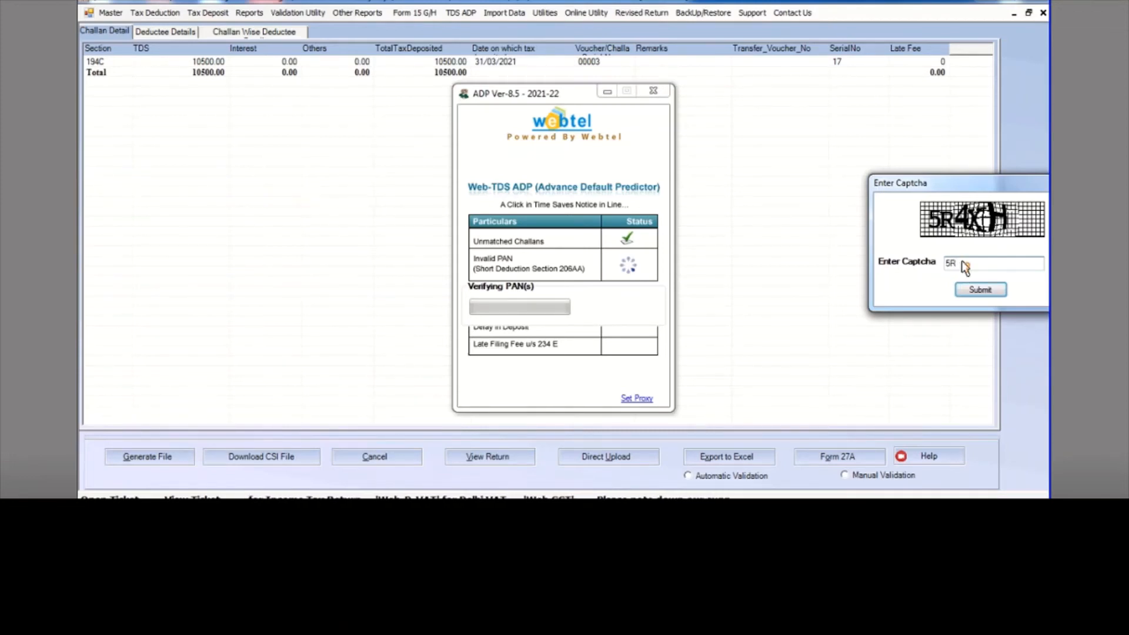
pyautogui.write('4XH')
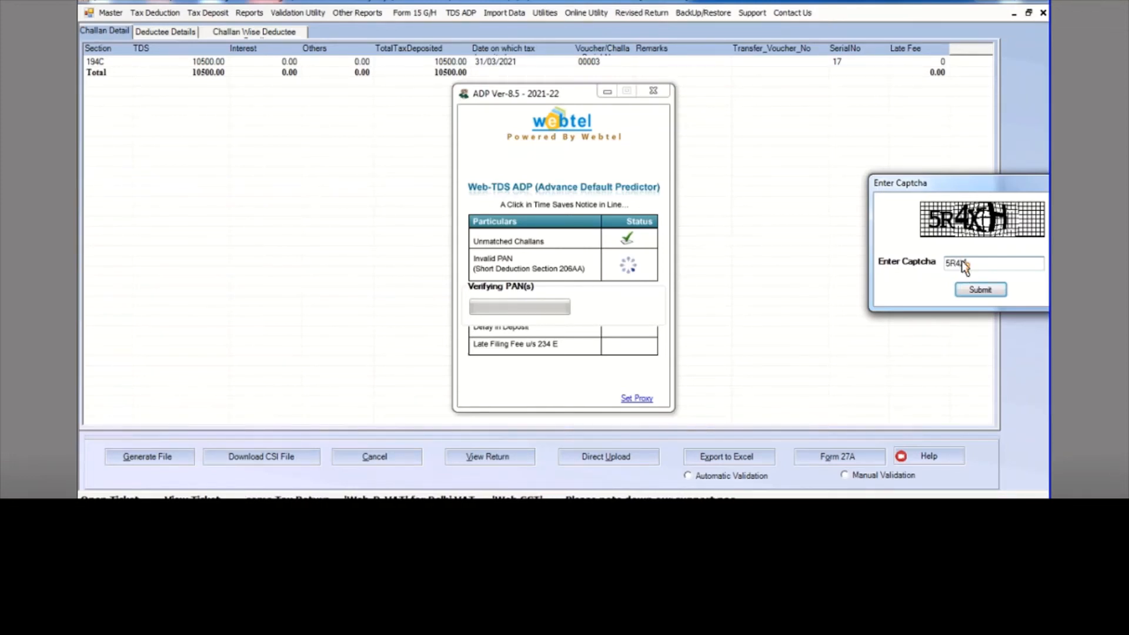
pyautogui.click(972, 290)
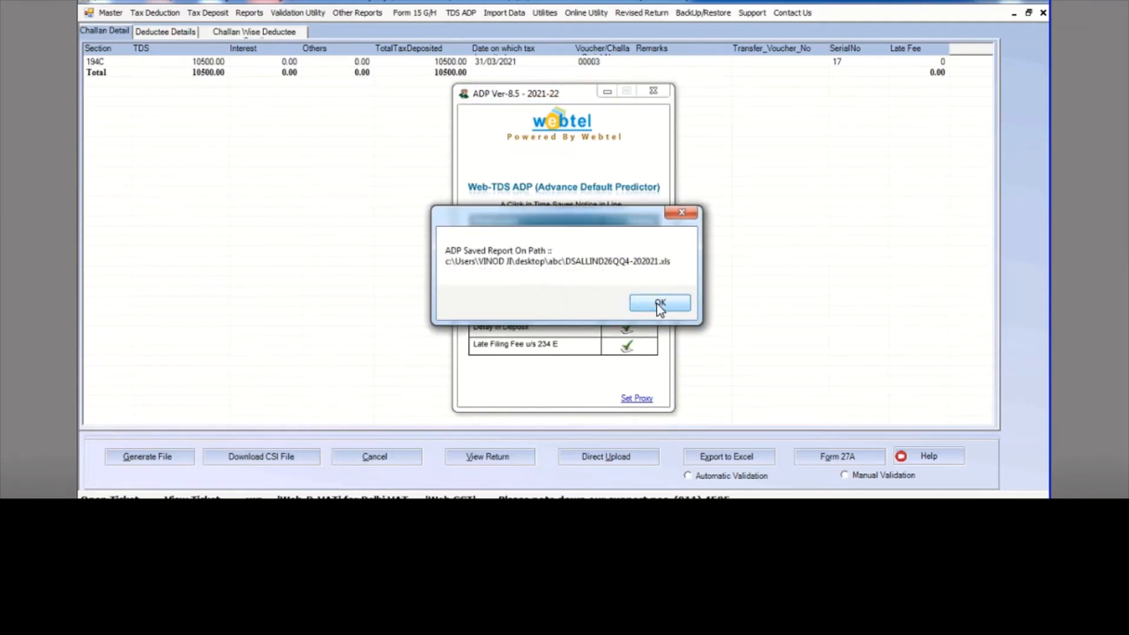
pyautogui.click(659, 303)
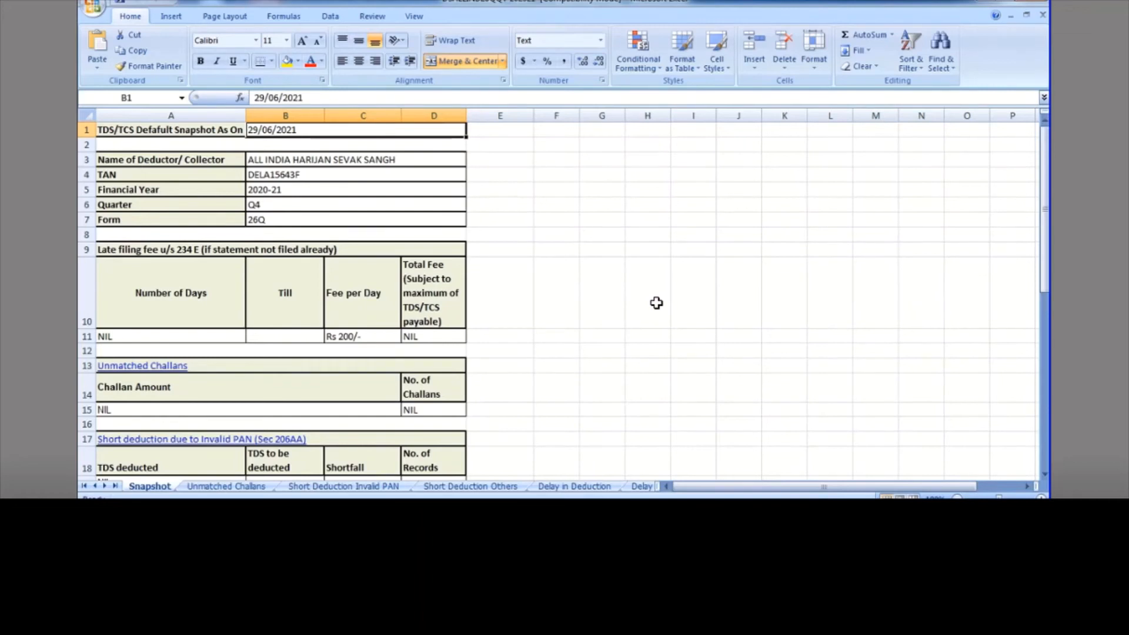
# Step: Examine the default snapshot report for late fees, unmatched challans, short deductions, delays and unverified PANs, and close the workbook
pyautogui.click(395, 349)
pyautogui.scroll(-1, 395, 347)
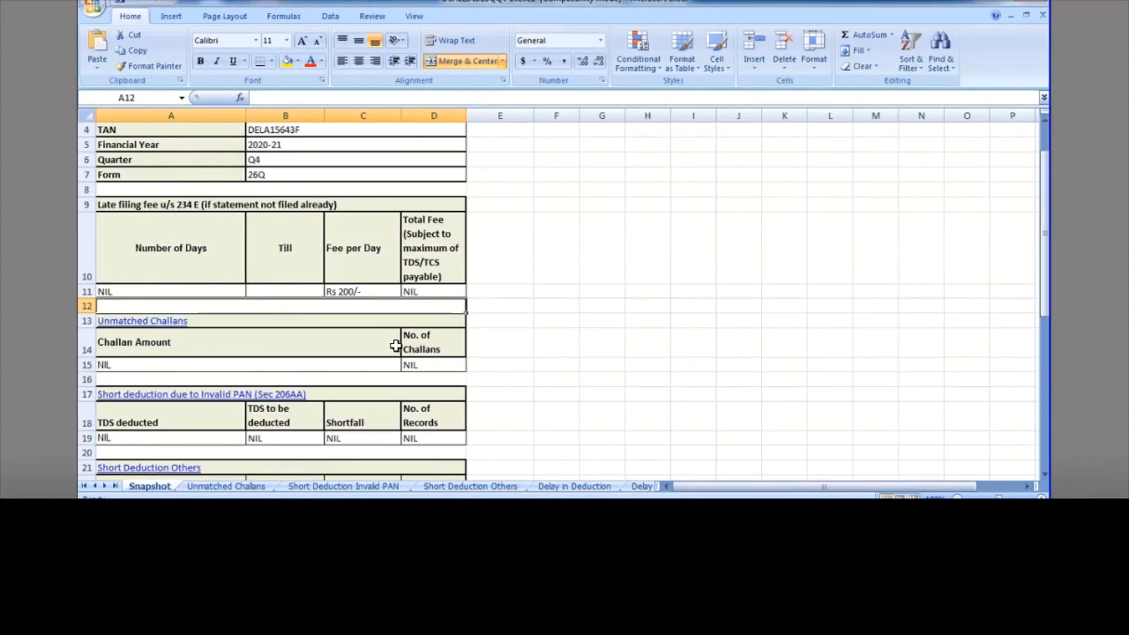
pyautogui.scroll(-1, 395, 346)
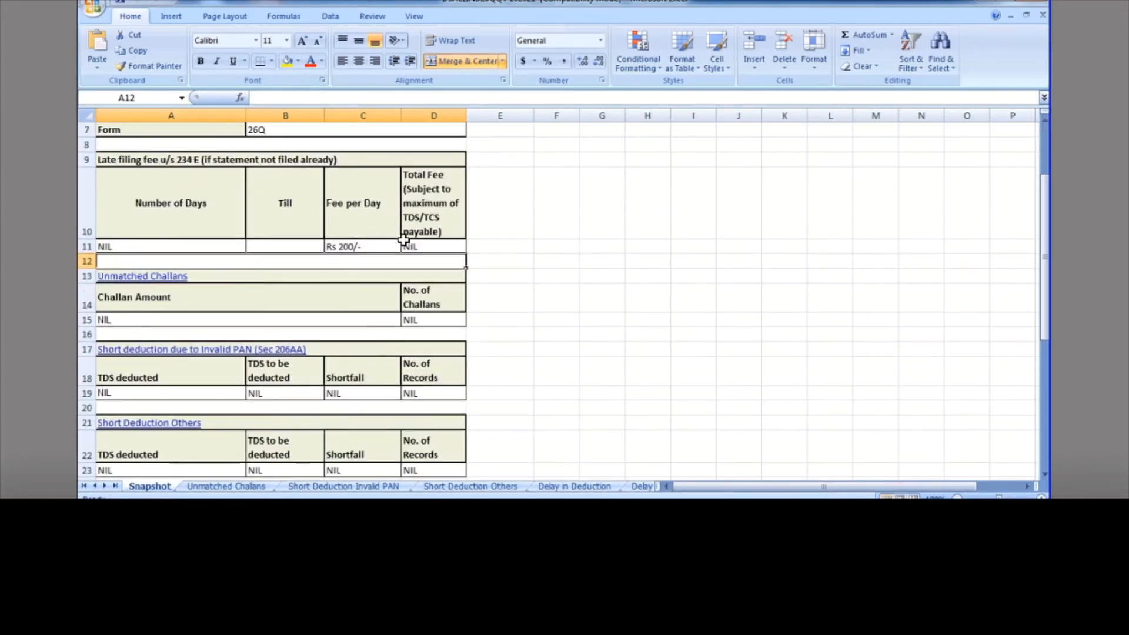
pyautogui.click(405, 319)
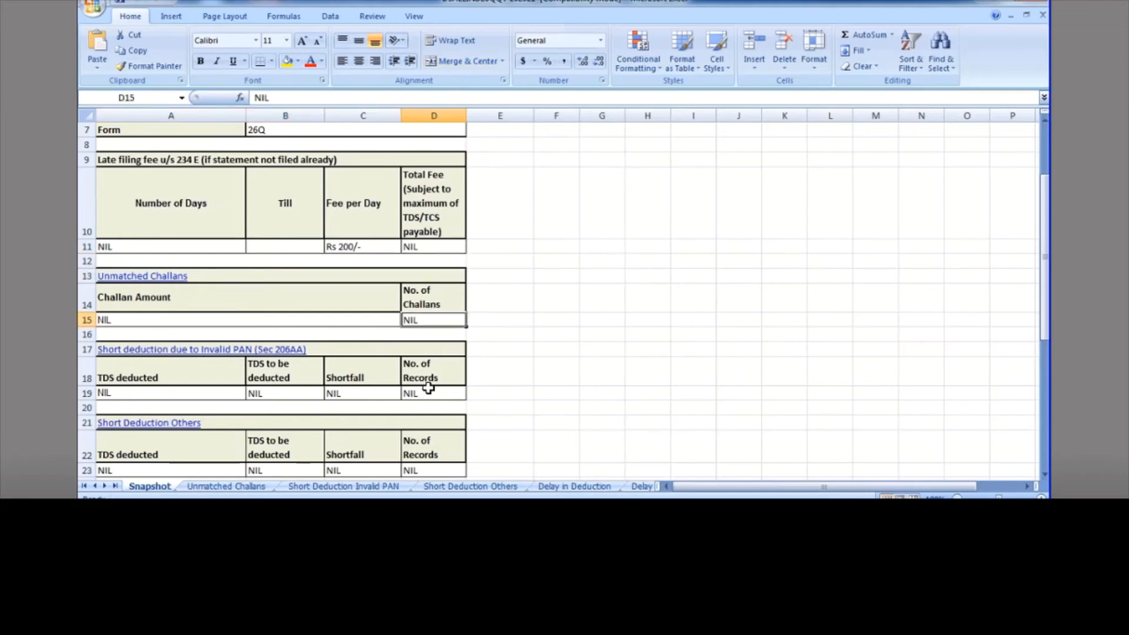
pyautogui.click(428, 388)
pyautogui.scroll(-2, 365, 362)
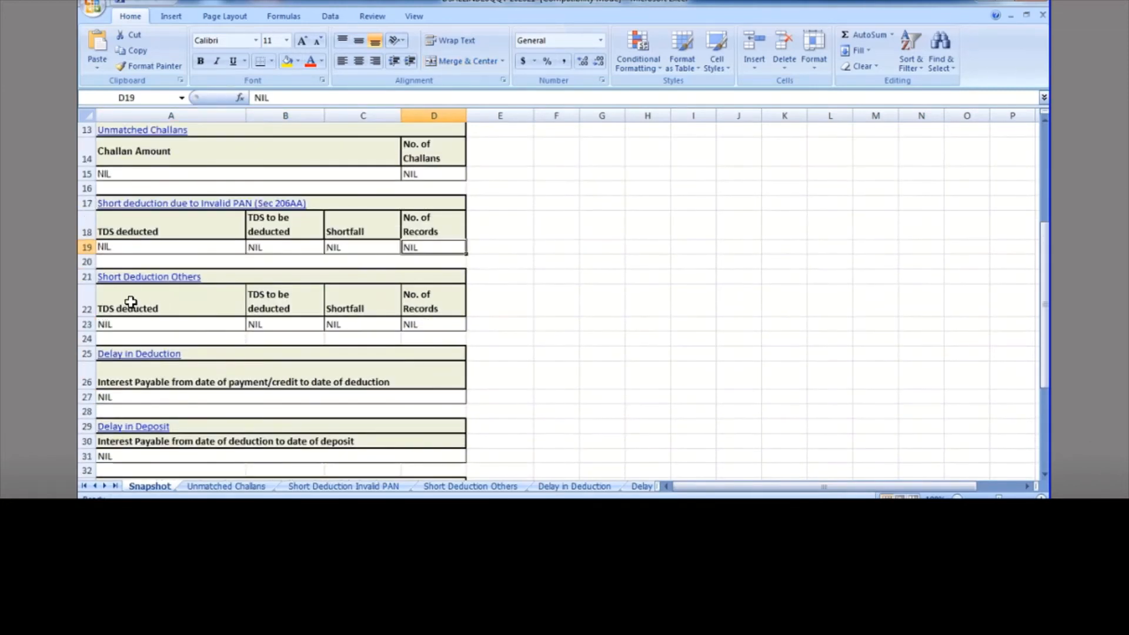
pyautogui.click(418, 323)
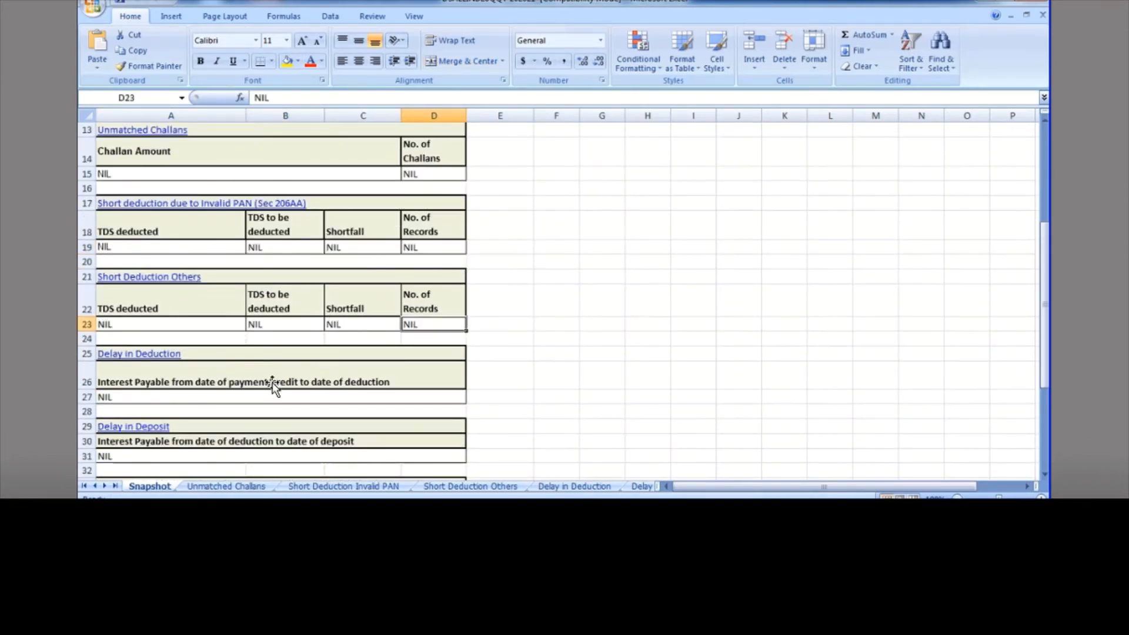
pyautogui.scroll(-2, 272, 385)
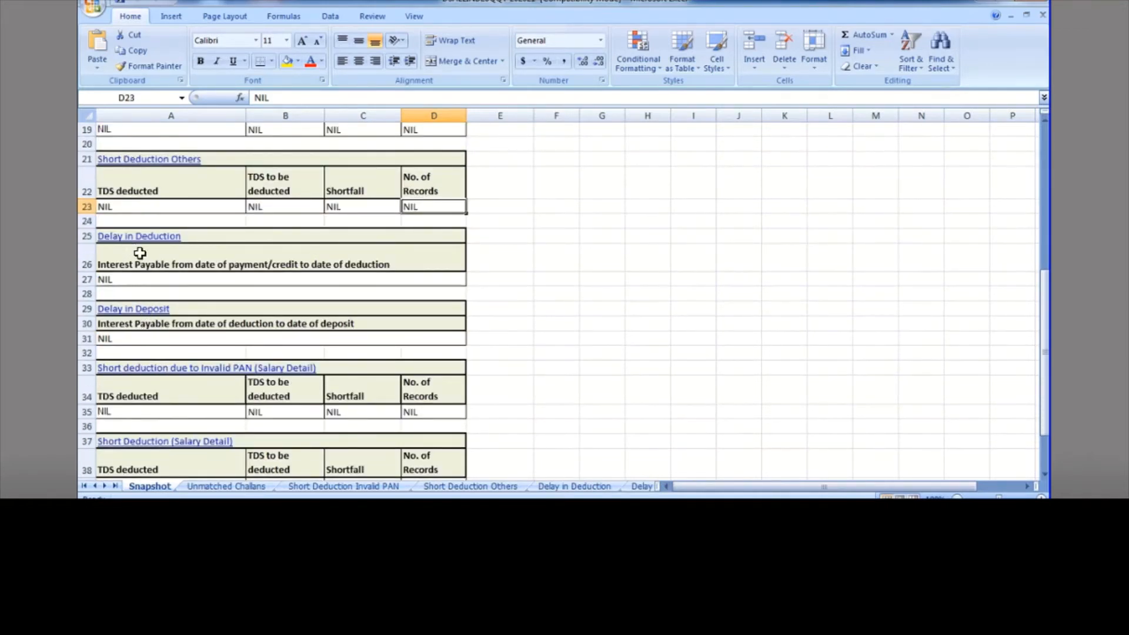
pyautogui.scroll(-2, 171, 355)
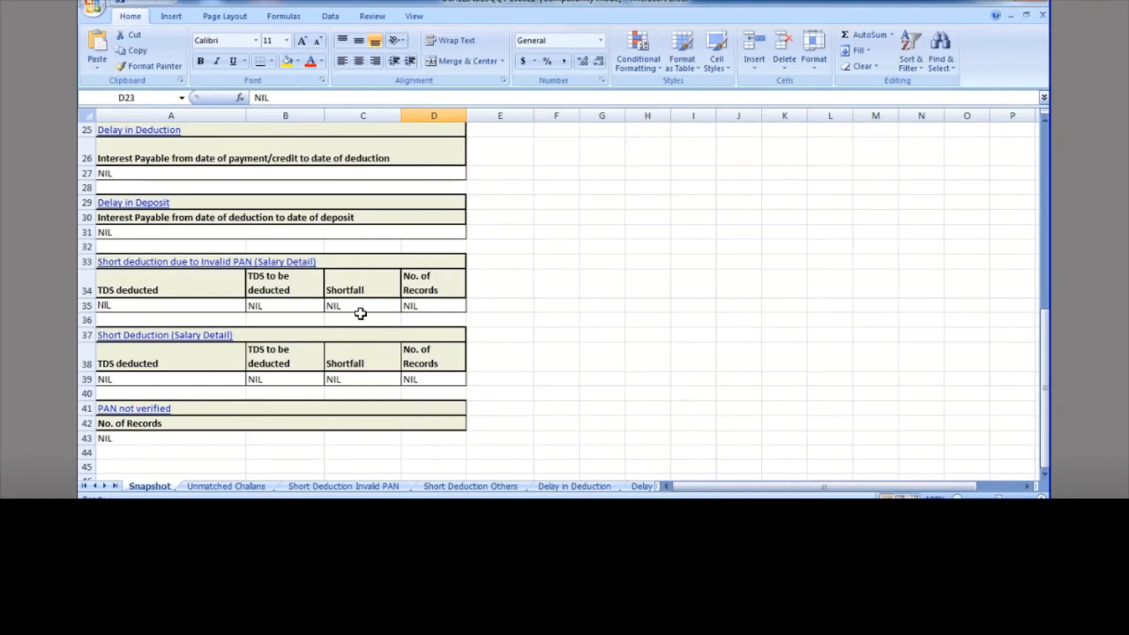
pyautogui.click(1042, 16)
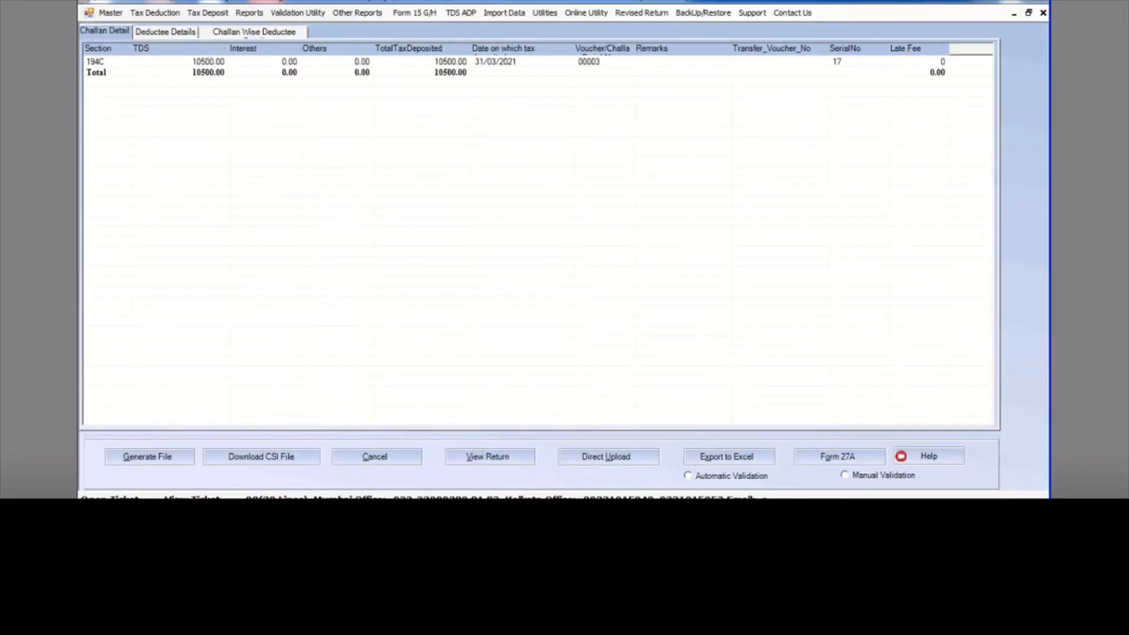
# Step: Locate the default report DSALLIND26QQ4-202021 and the Form 27A PDF in the abc folder
pyautogui.moveTo(247, 506)
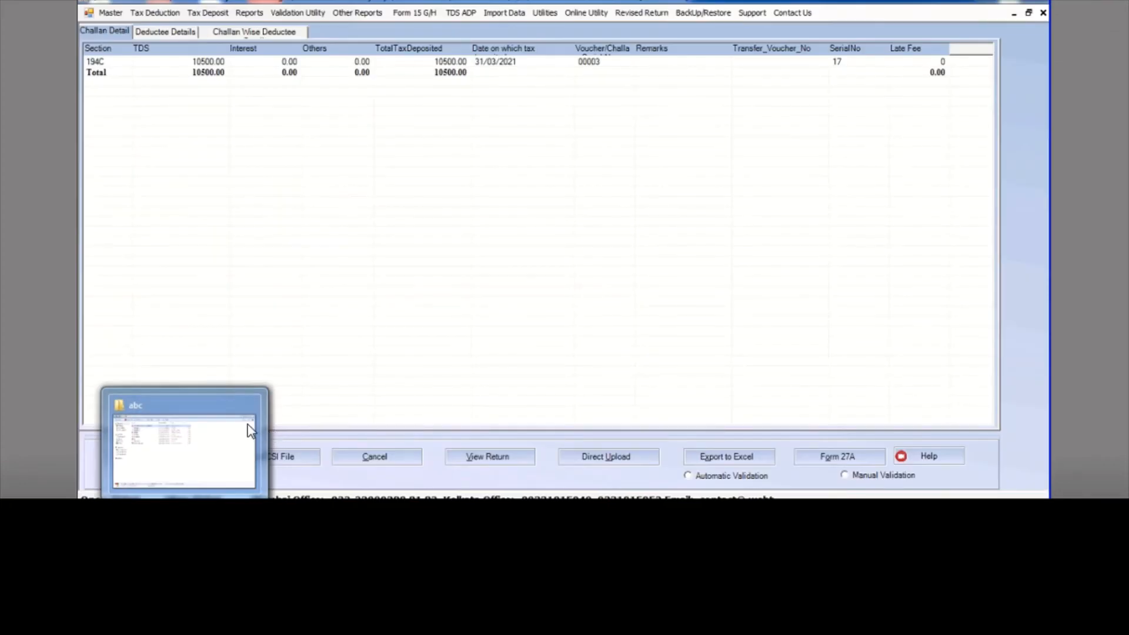
pyautogui.click(217, 423)
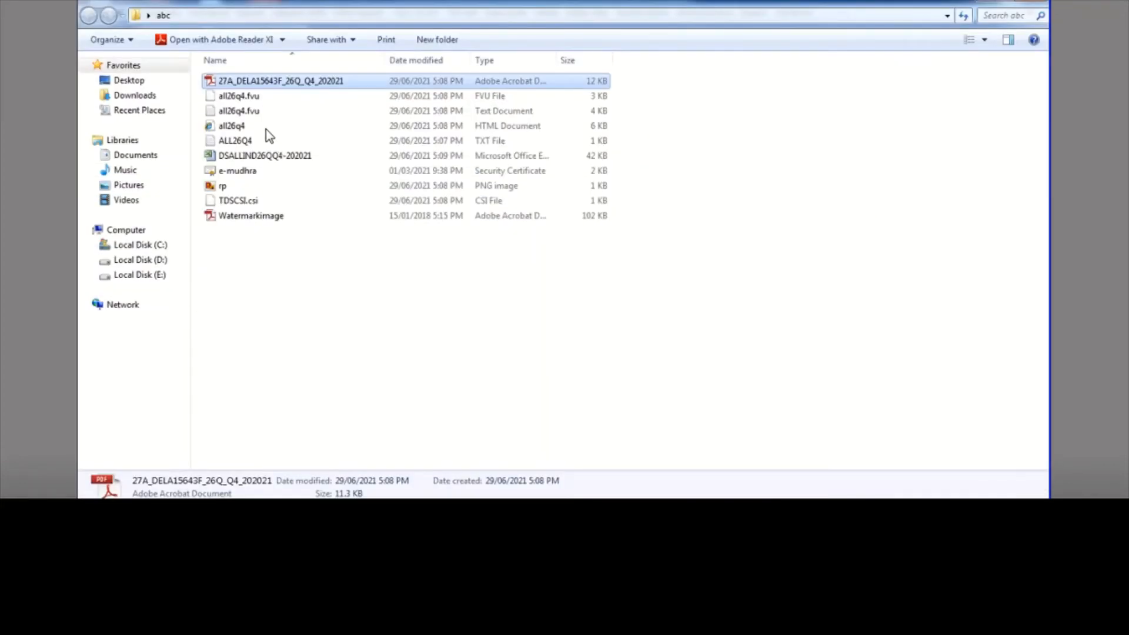
pyautogui.click(258, 161)
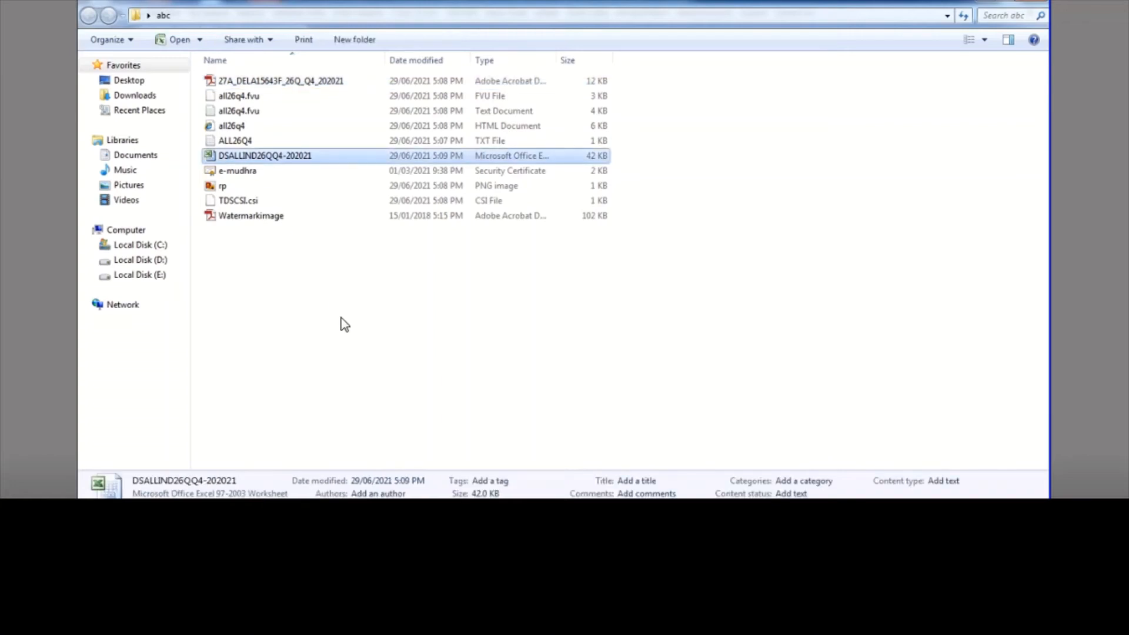
pyautogui.click(344, 325)
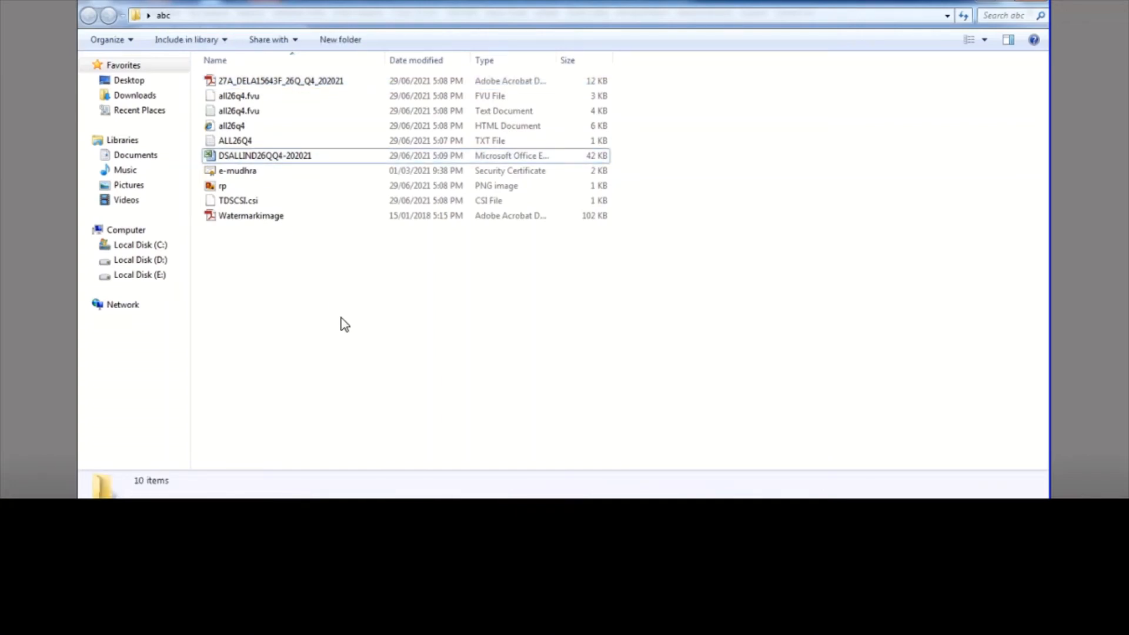
pyautogui.click(346, 81)
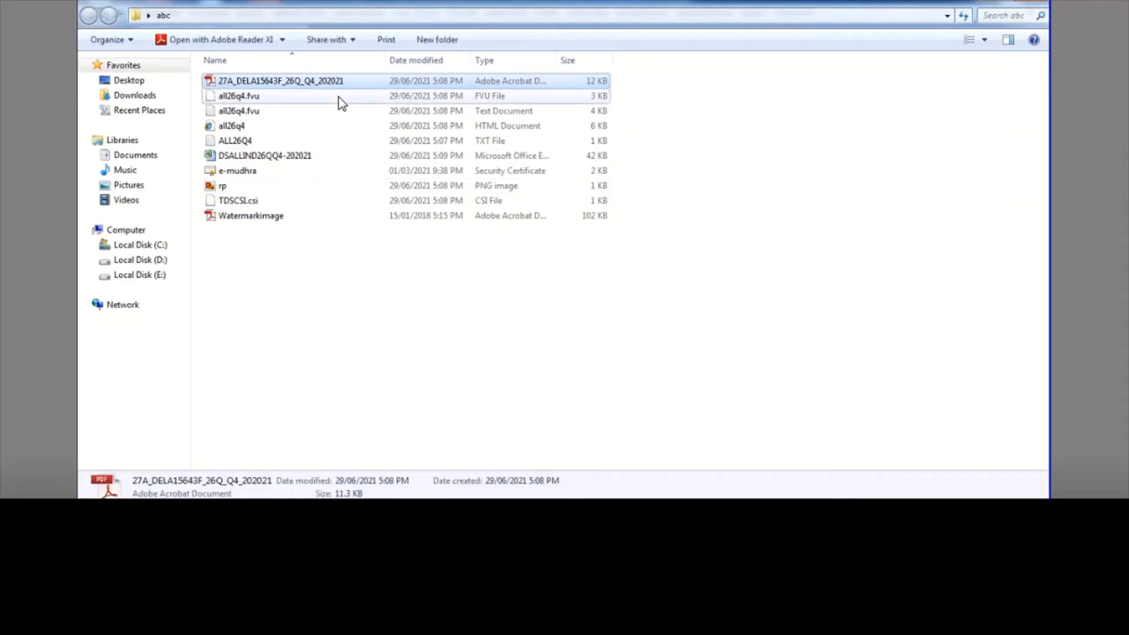
# Step: Compress the all26q4.fvu file into a zip archive in the abc folder, keeping the suggested name all26q4
pyautogui.click(460, 98)
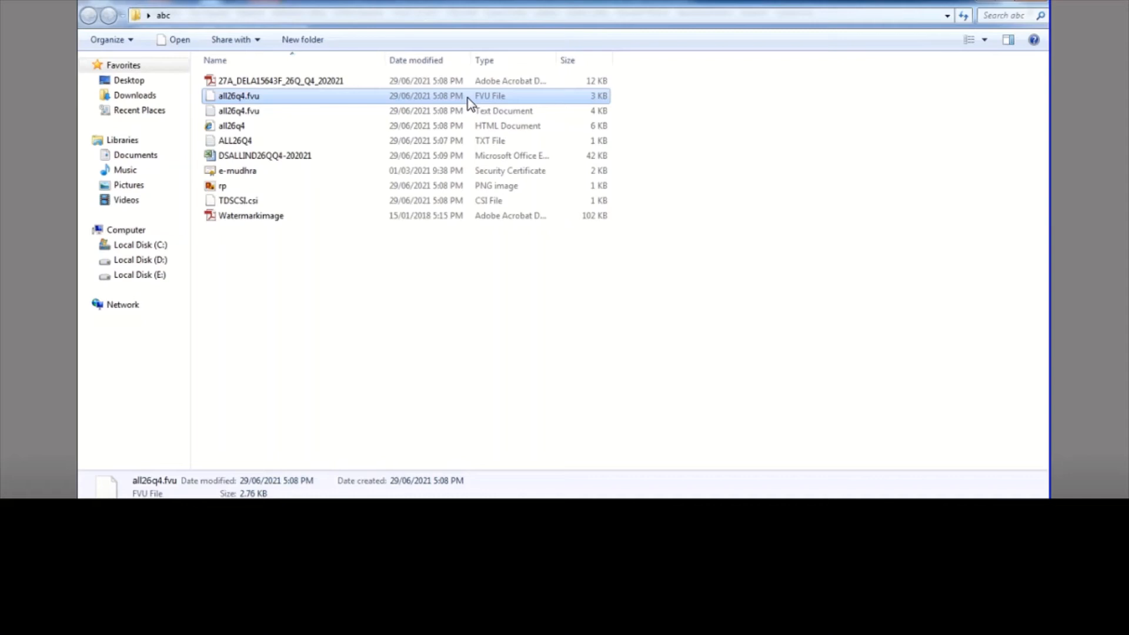
pyautogui.rightClick(468, 98)
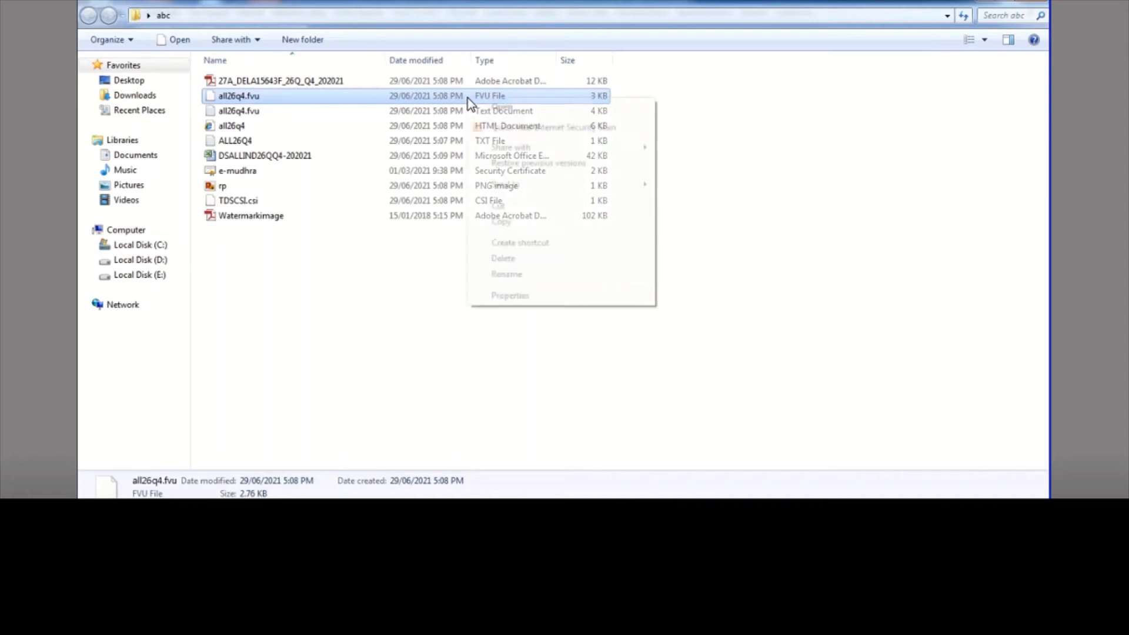
pyautogui.moveTo(555, 185)
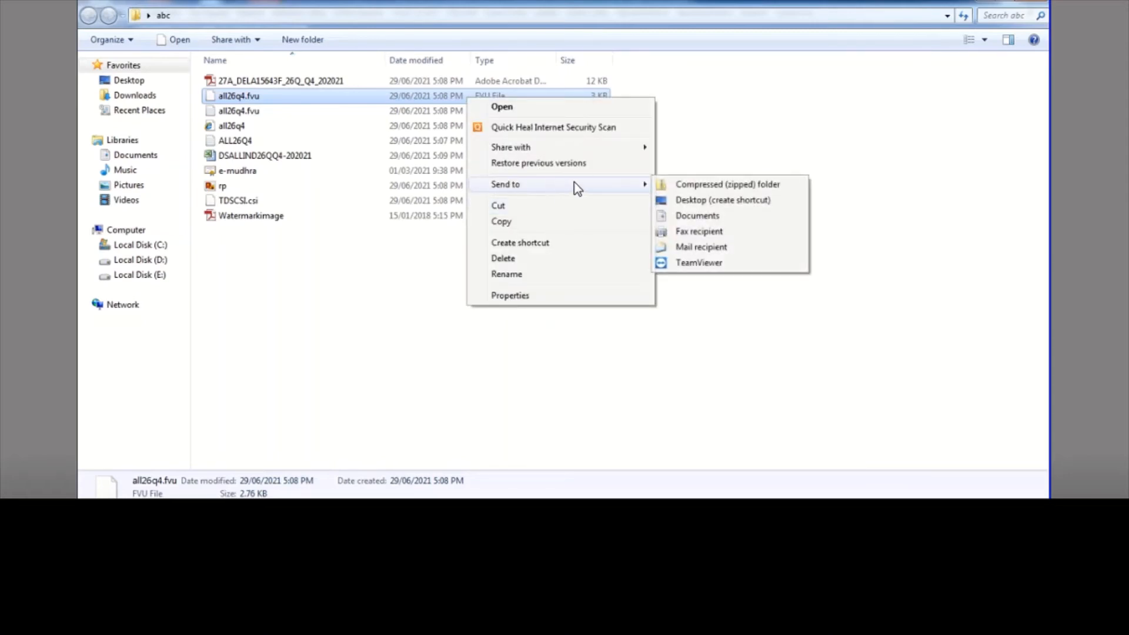
pyautogui.click(684, 186)
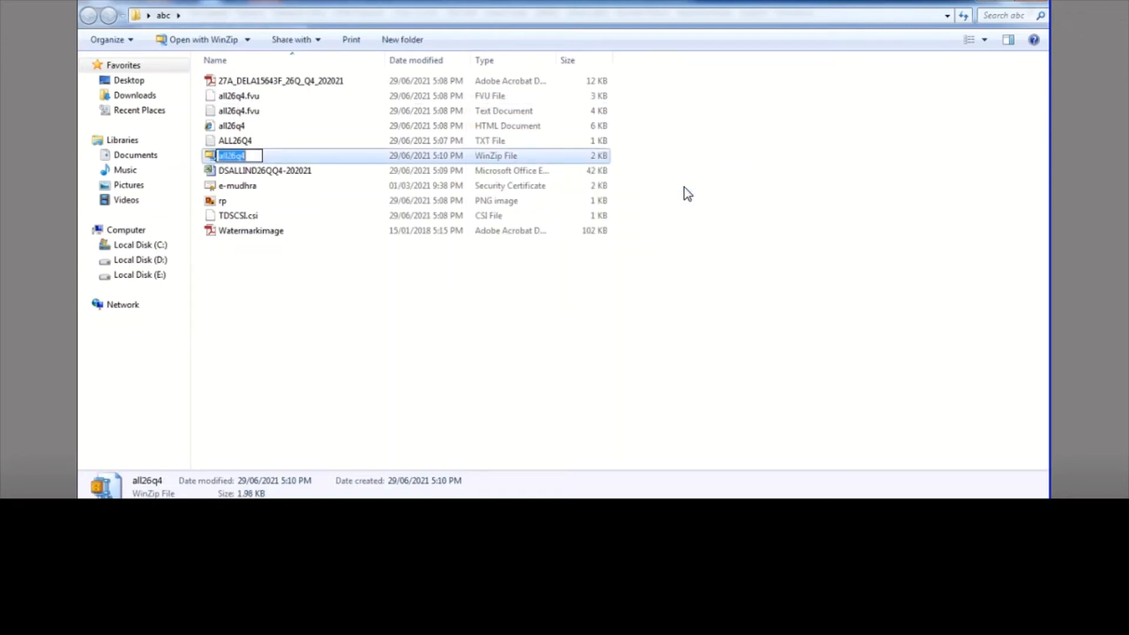
pyautogui.click(322, 211)
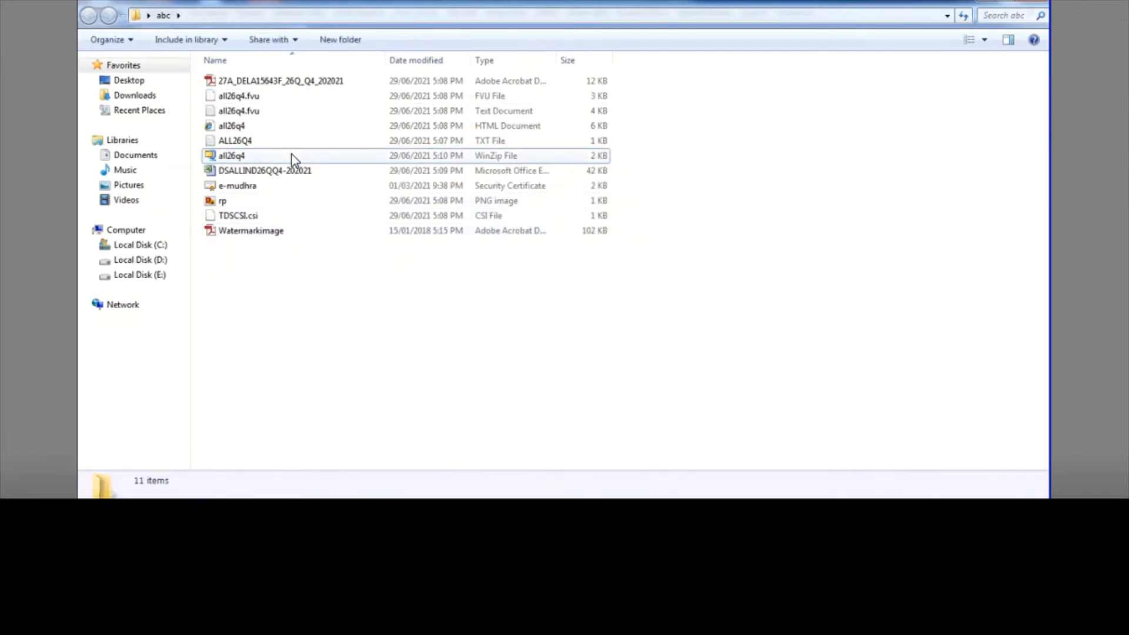
pyautogui.click(291, 155)
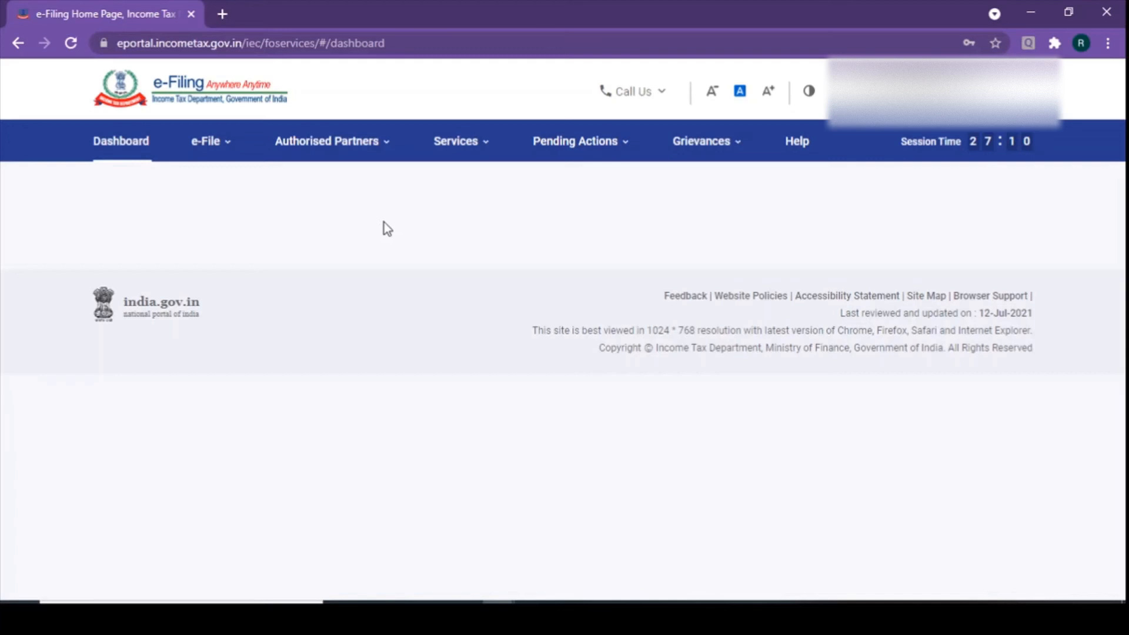
# Step: On the Income Tax e-Filing portal in the browser, start filing the quarterly TDS/TCS Return from the income tax forms
pyautogui.click(205, 141)
pyautogui.moveTo(232, 194)
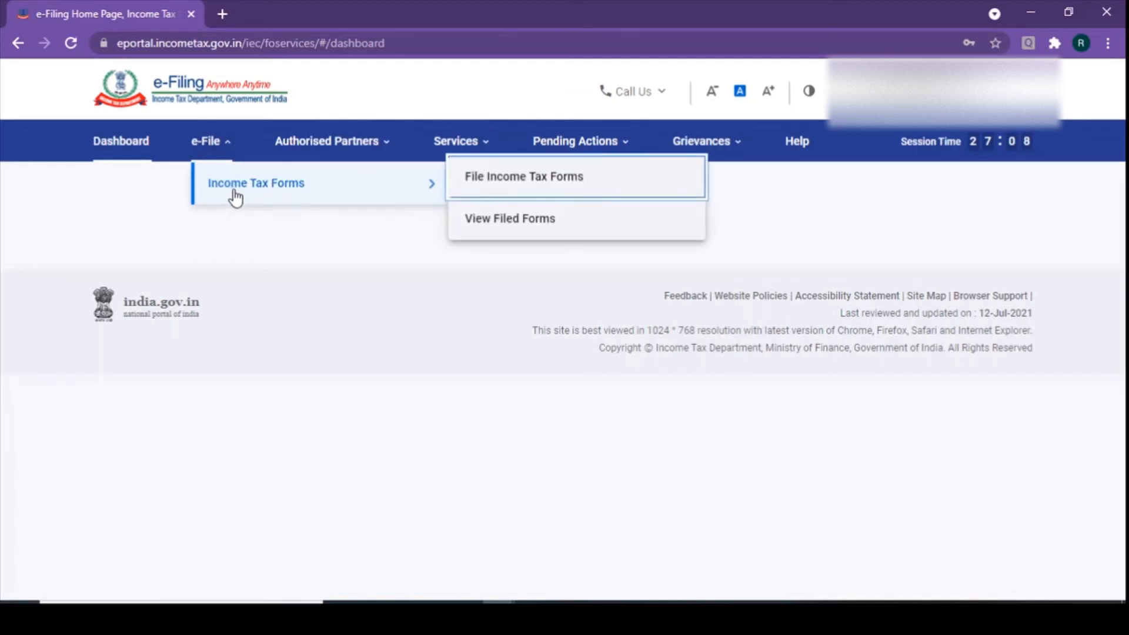
pyautogui.click(539, 194)
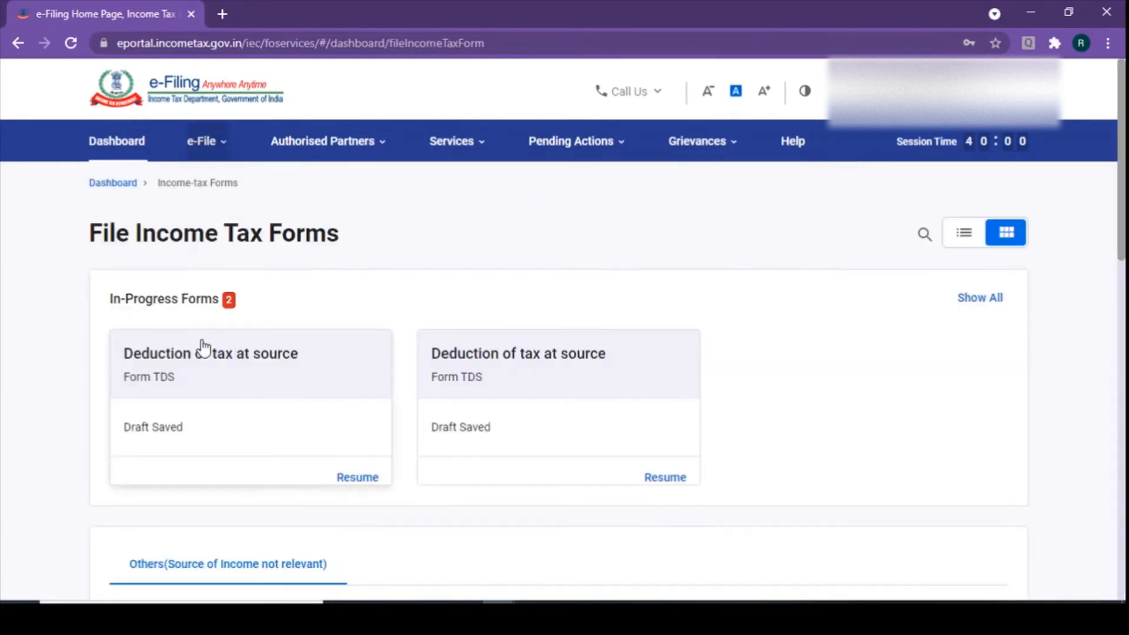
pyautogui.scroll(-10, 537, 388)
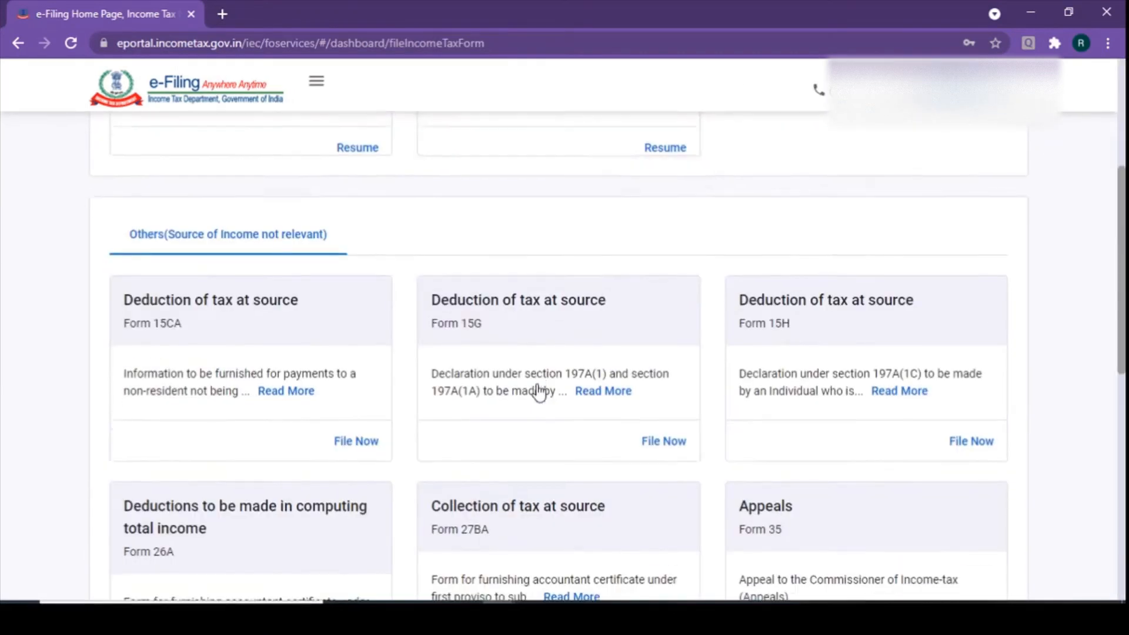
pyautogui.click(979, 278)
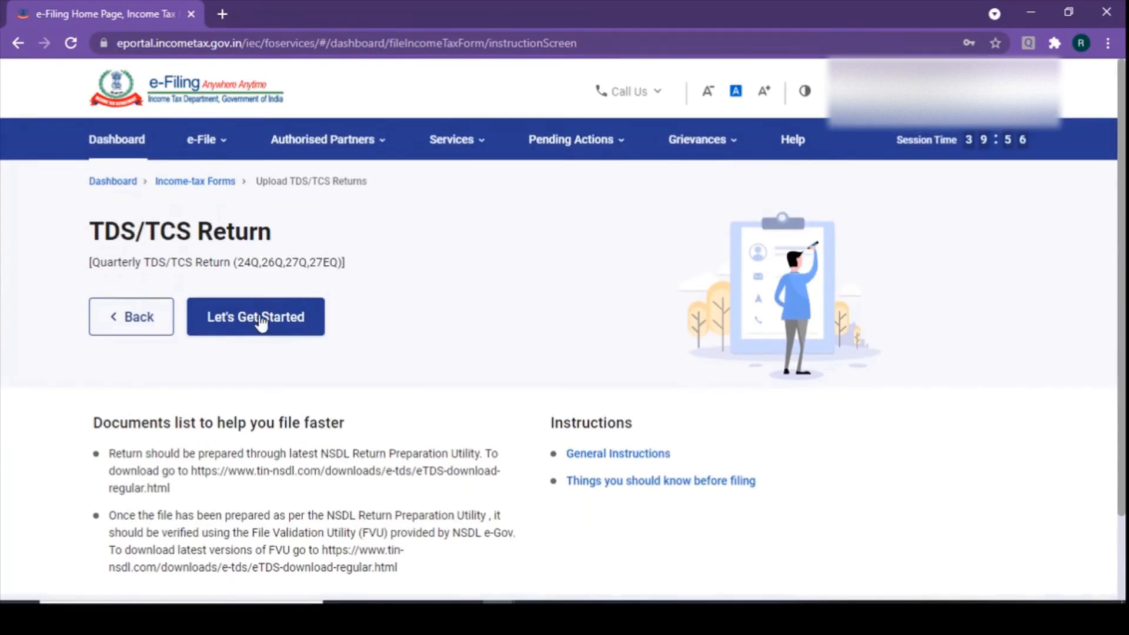
pyautogui.click(253, 319)
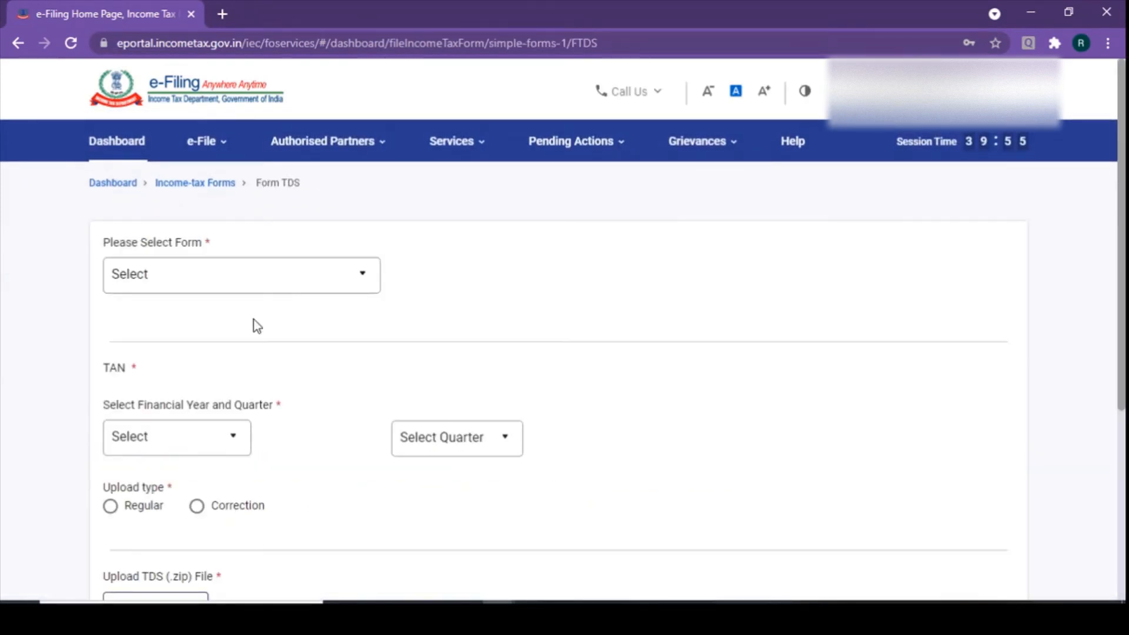
# Step: Set the upload details to form 26Q (Other than salary), financial year 2020-21, quarter Q4 and upload type Regular
pyautogui.click(204, 279)
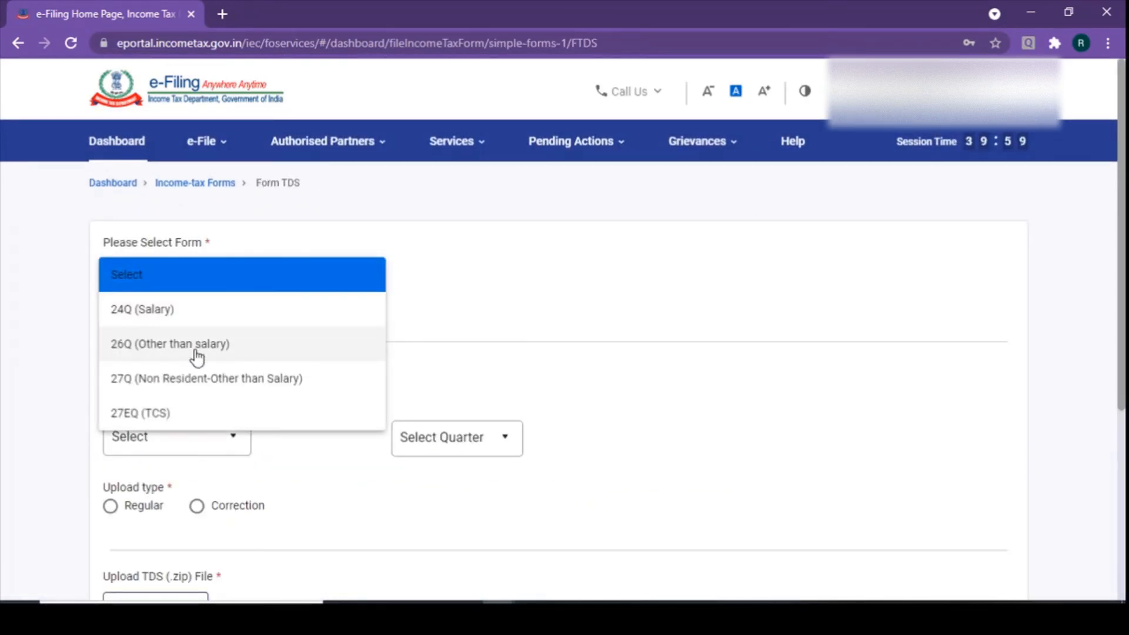
pyautogui.click(196, 350)
pyautogui.click(171, 483)
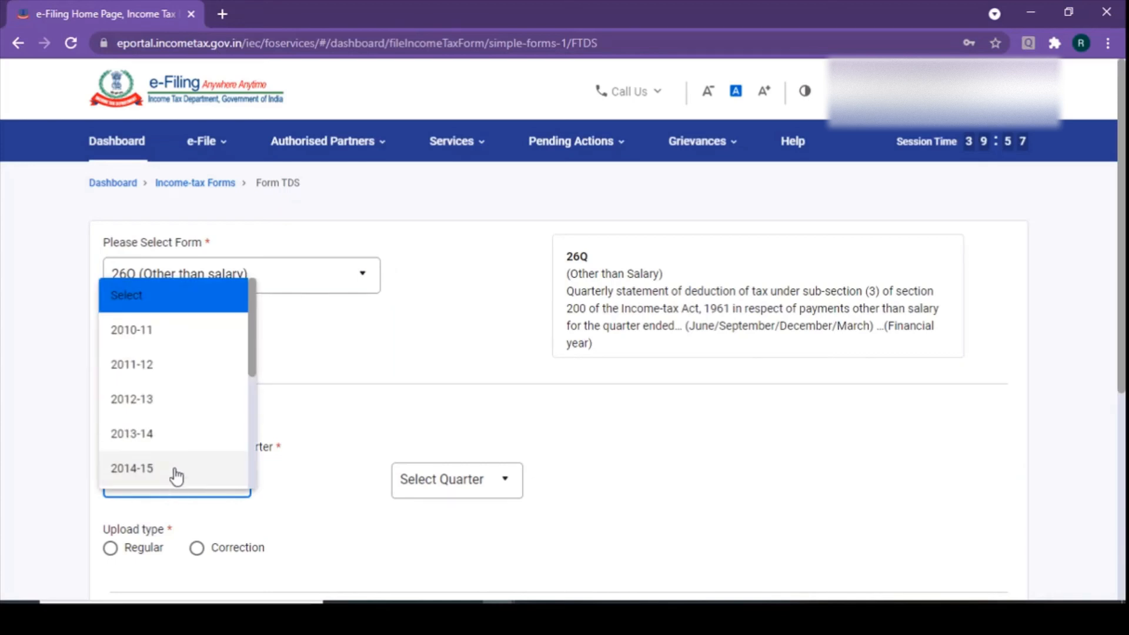
pyautogui.scroll(-3, 171, 464)
pyautogui.click(167, 448)
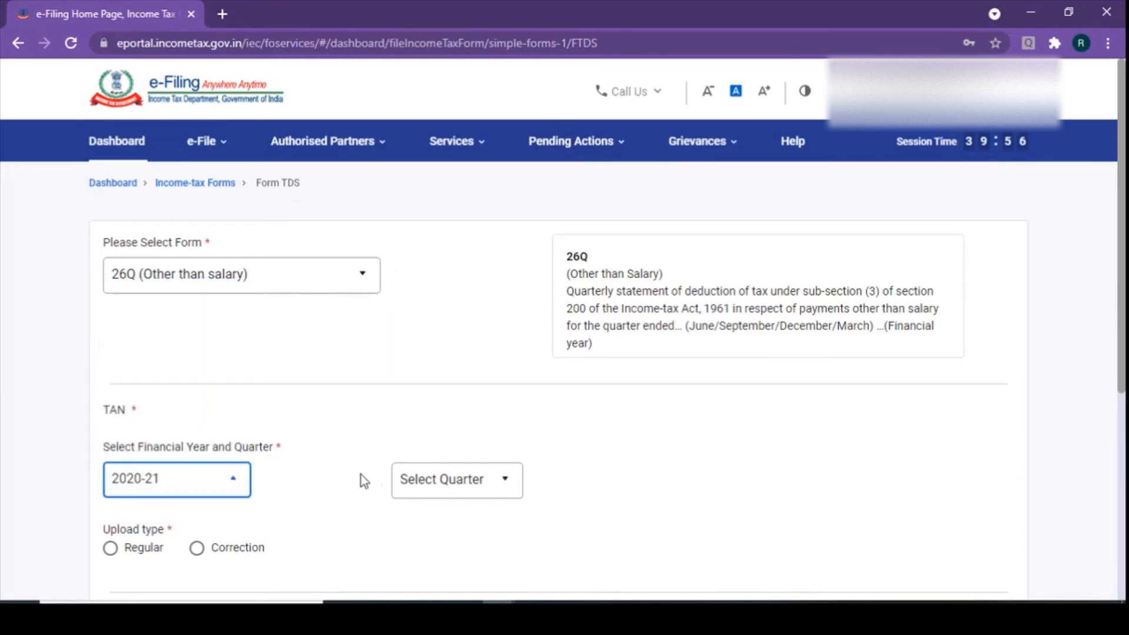
pyautogui.click(434, 478)
pyautogui.click(438, 475)
pyautogui.scroll(-3, 351, 438)
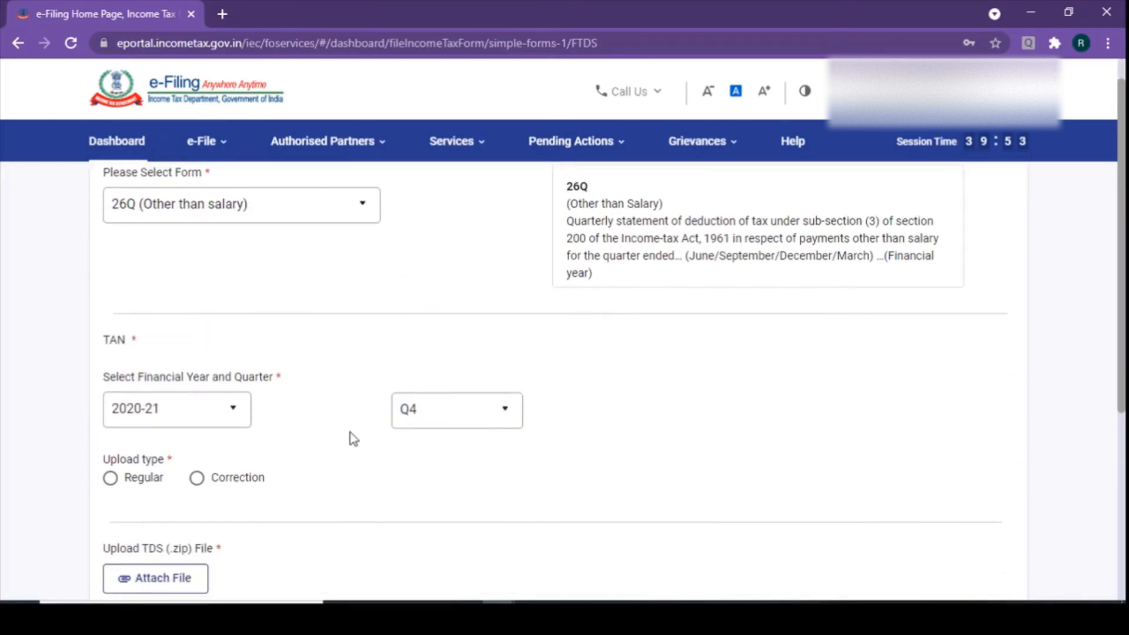
pyautogui.click(143, 386)
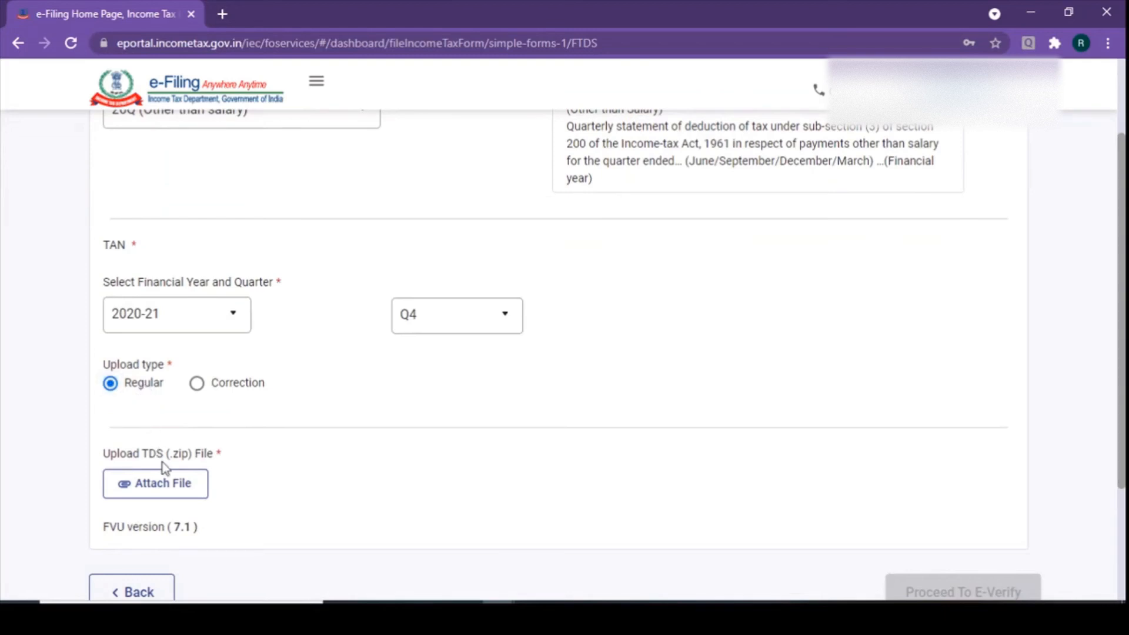
# Step: Attach all26q4.zip from the Desktop folder "non salary 26q q4 2021" as the TDS upload file
pyautogui.click(168, 493)
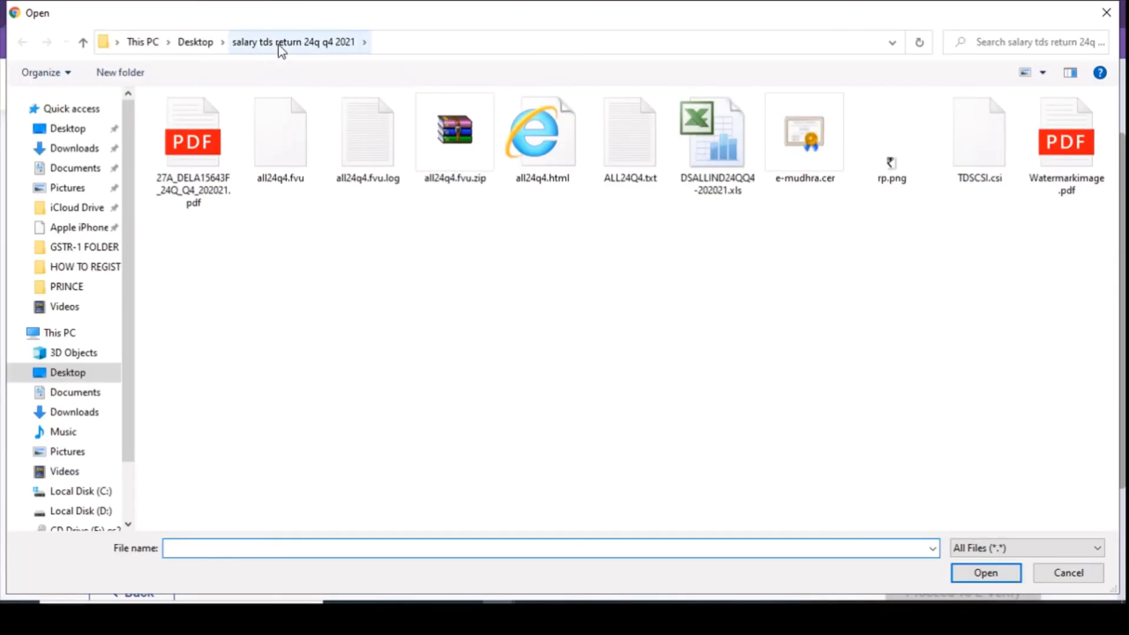
pyautogui.click(198, 44)
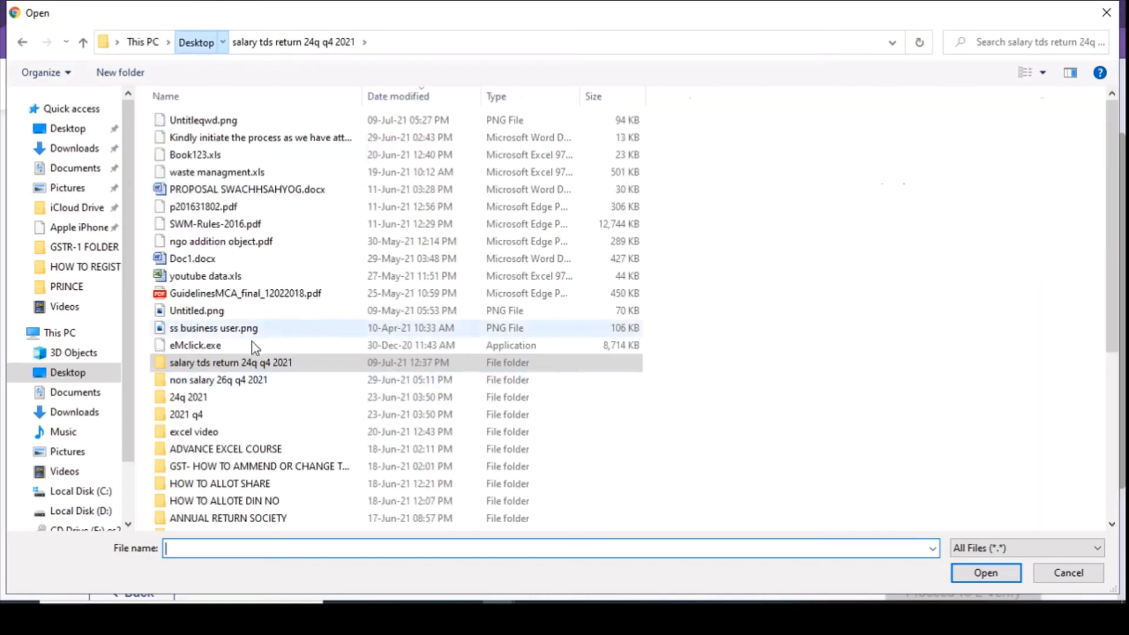
pyautogui.doubleClick(244, 380)
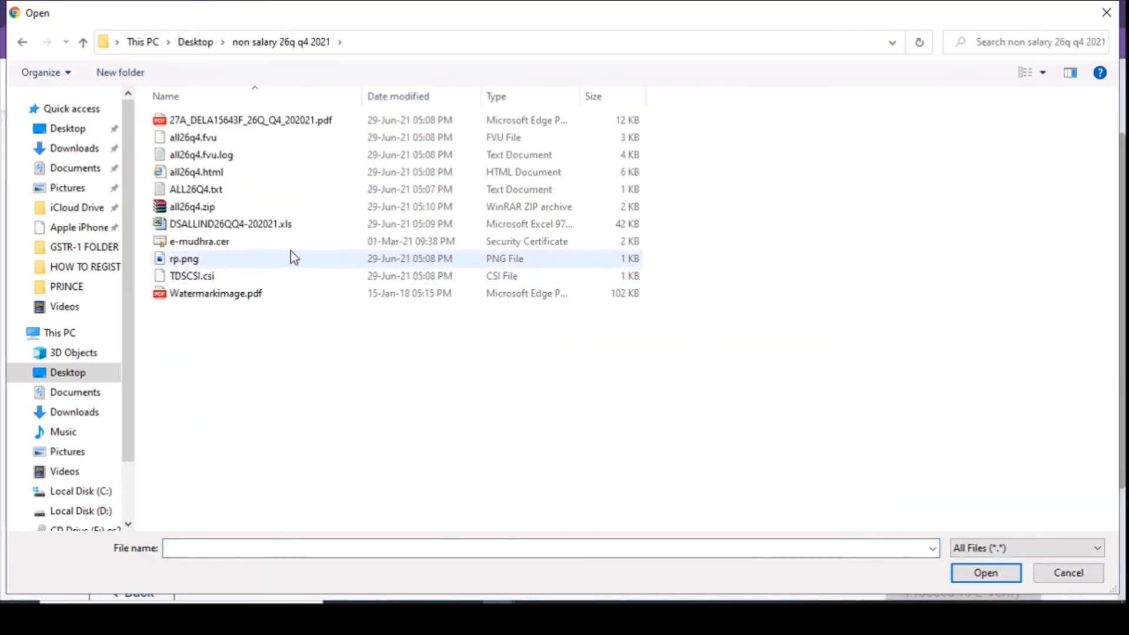
pyautogui.click(213, 210)
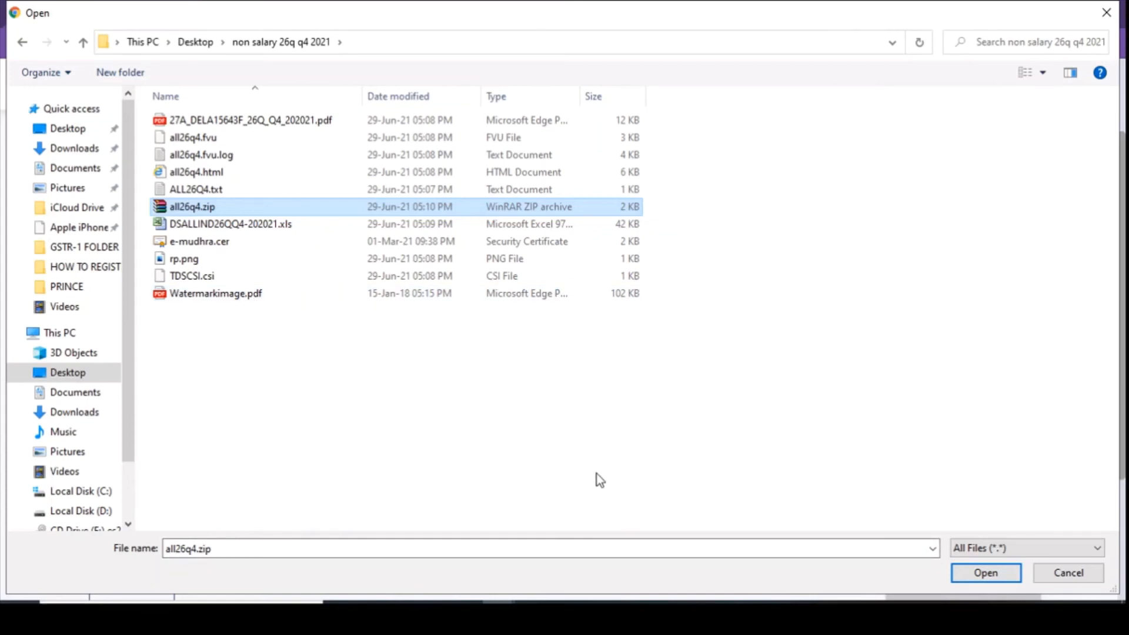
pyautogui.click(994, 573)
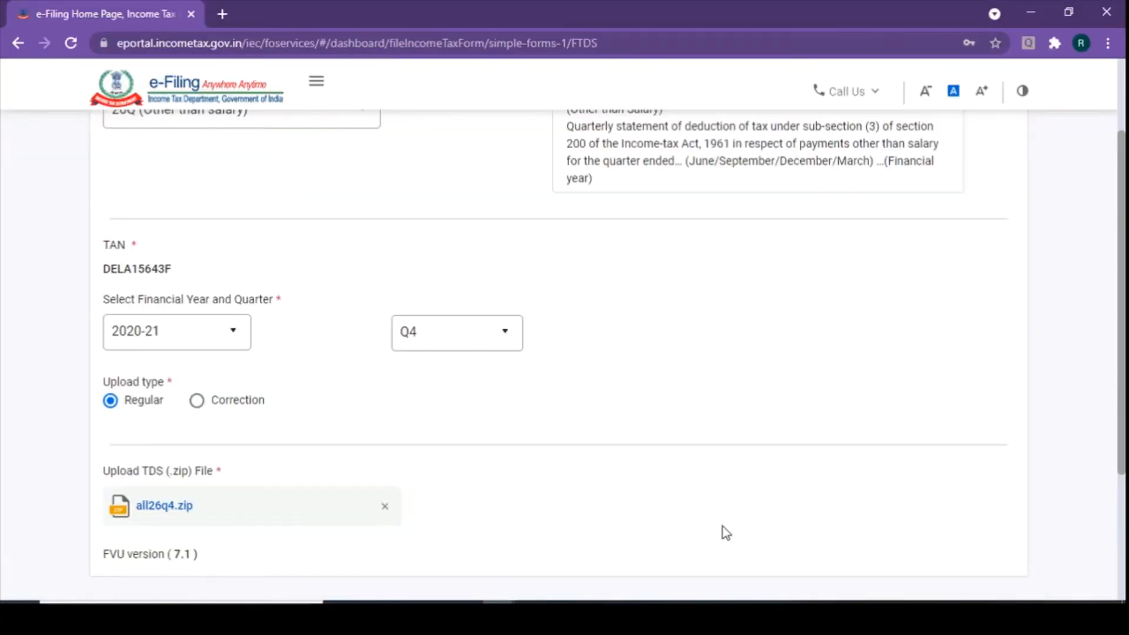
# Step: Proceed to e-verification of the 26Q return and confirm the request
pyautogui.scroll(-3, 722, 527)
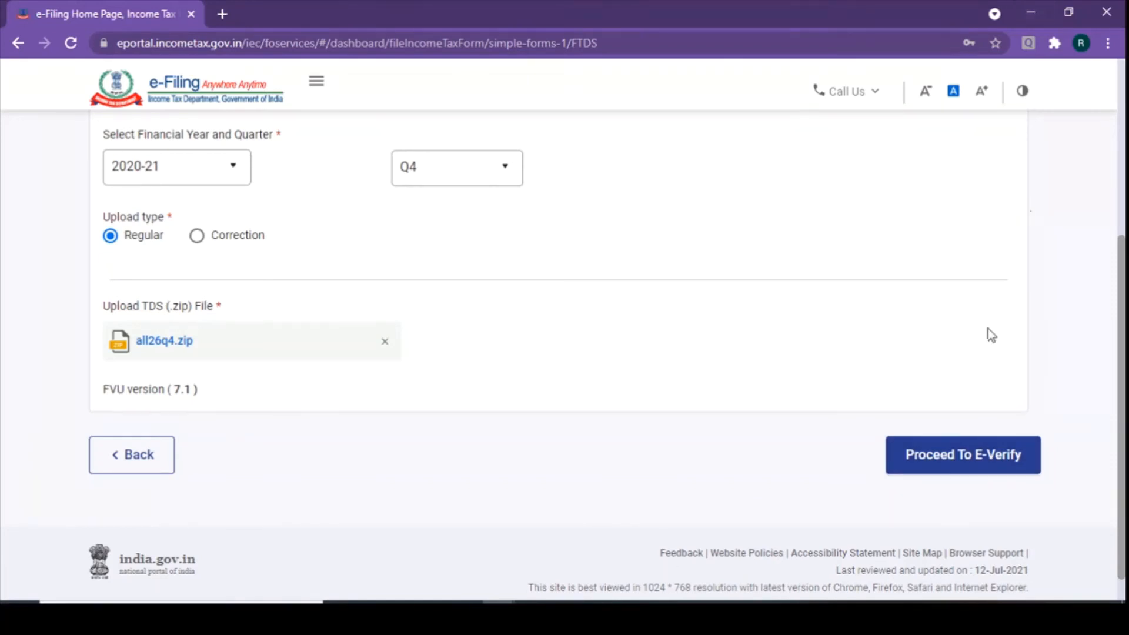
pyautogui.click(970, 465)
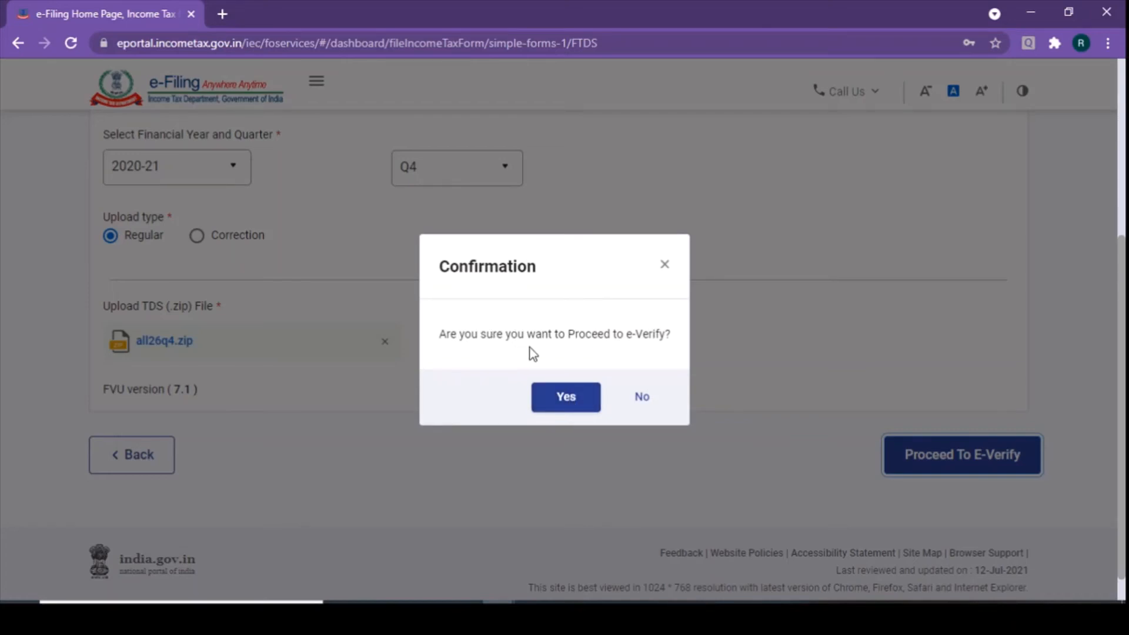
pyautogui.click(573, 396)
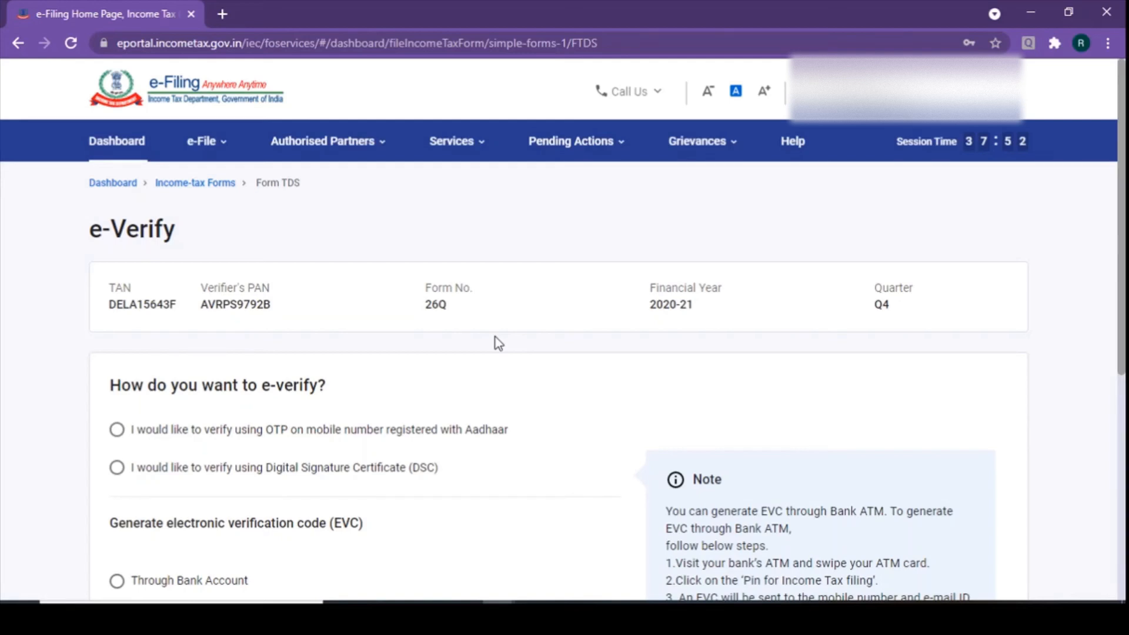
# Step: Choose verification by Digital Signature Certificate (DSC), declare the emsigner utility as downloaded and installed, and continue to data signing
pyautogui.scroll(-2, 497, 341)
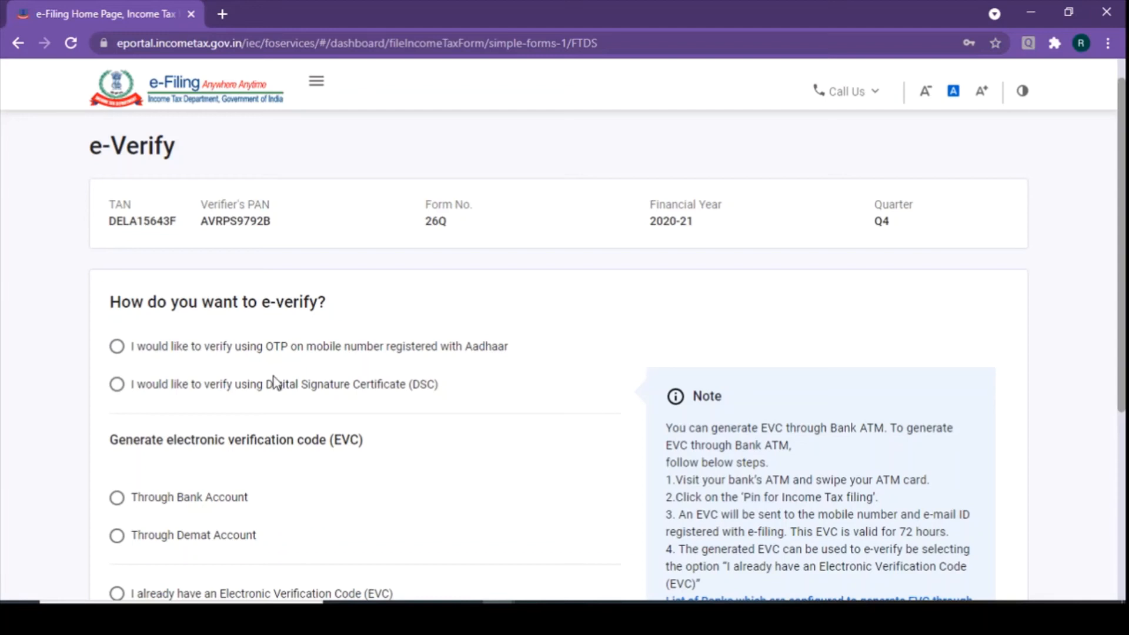
pyautogui.scroll(-3, 227, 464)
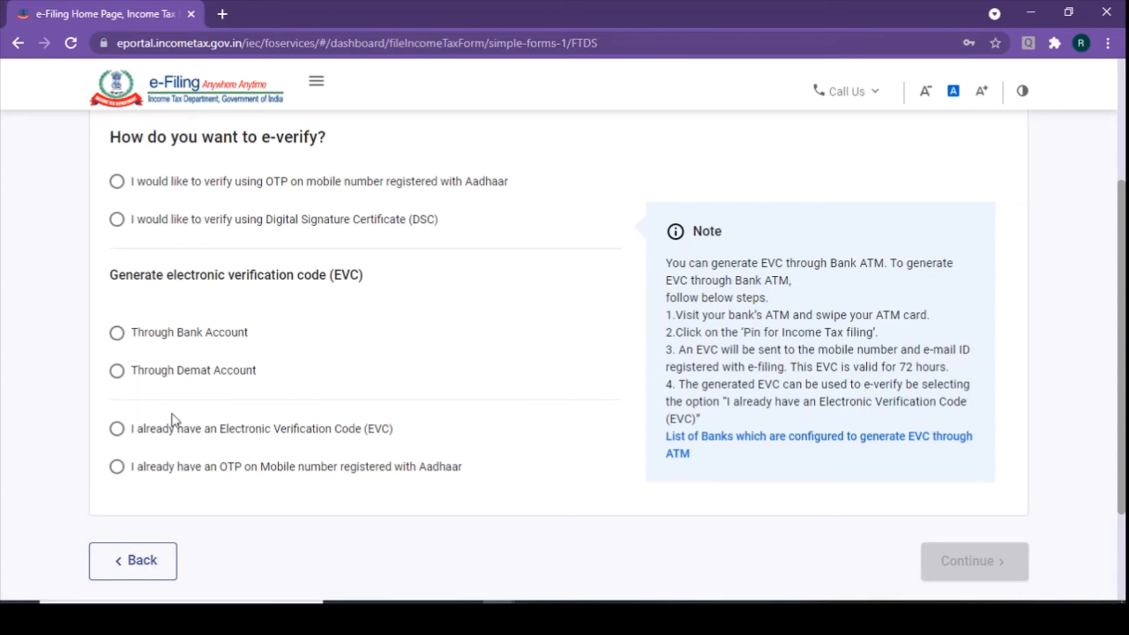
pyautogui.click(117, 220)
pyautogui.click(947, 572)
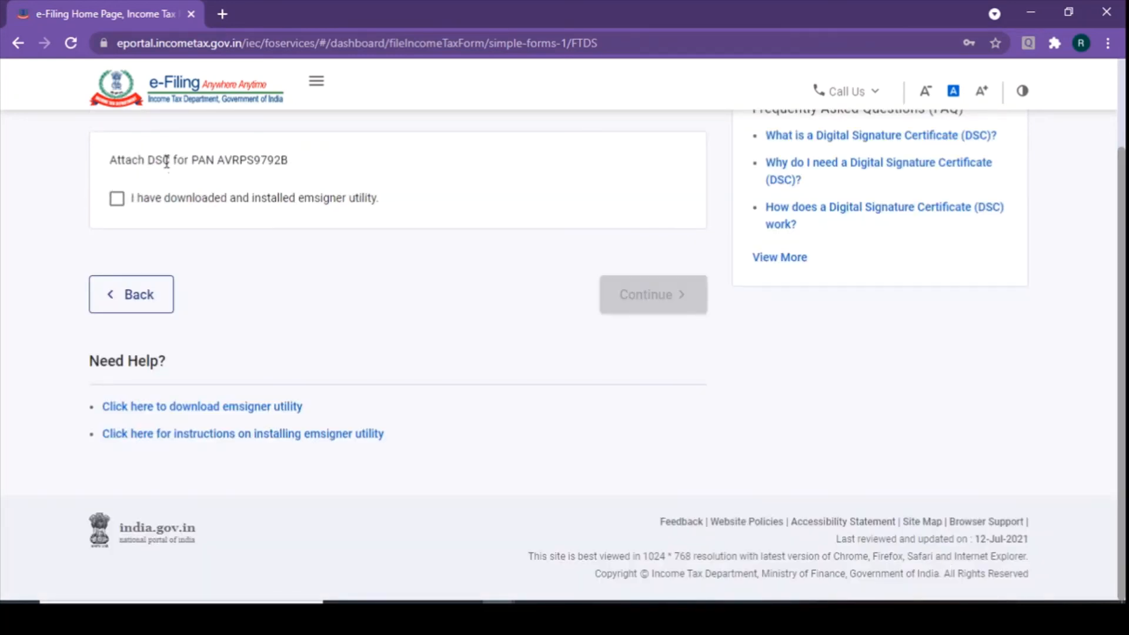
pyautogui.click(117, 200)
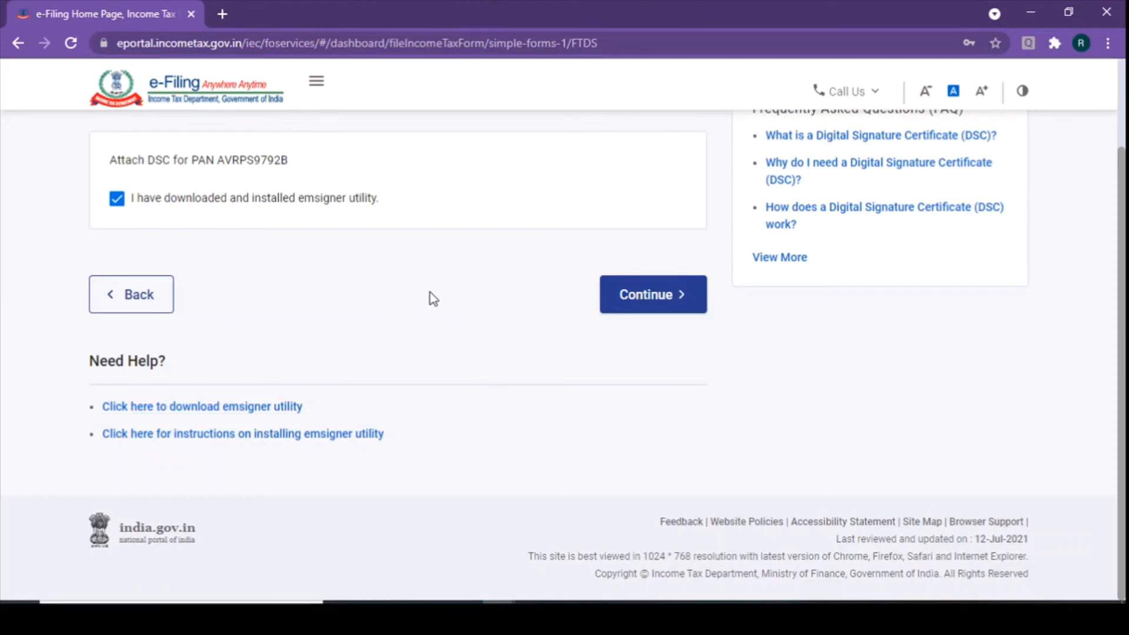
pyautogui.click(657, 303)
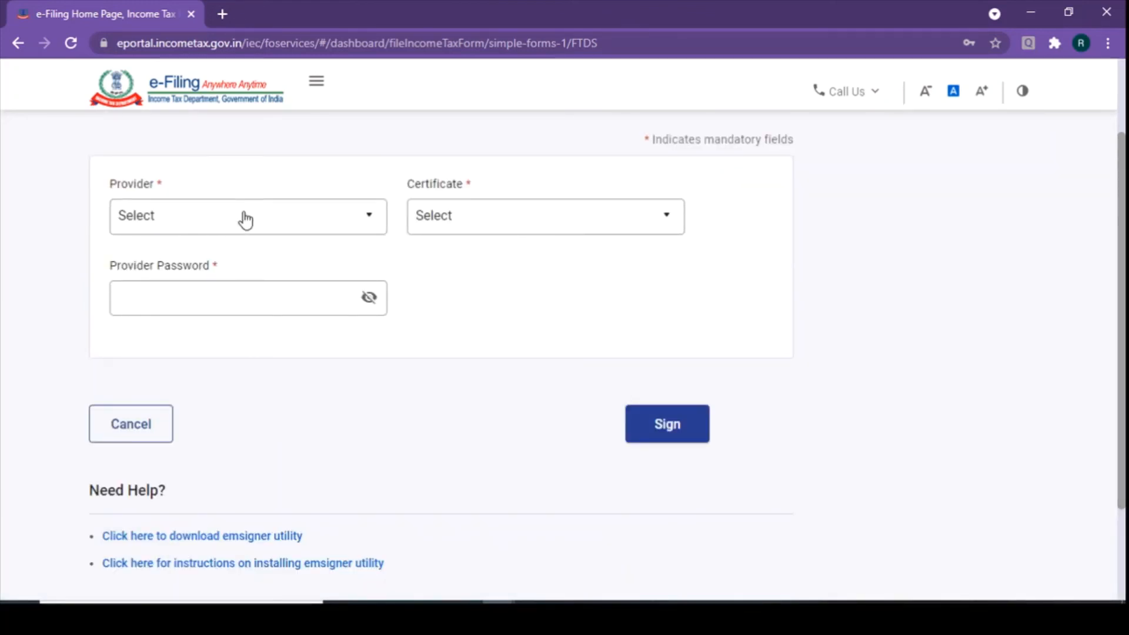
# Step: Review the signing providers offered for the certificate and compare them with the supported crypto devices in the emBridge service window
pyautogui.click(165, 218)
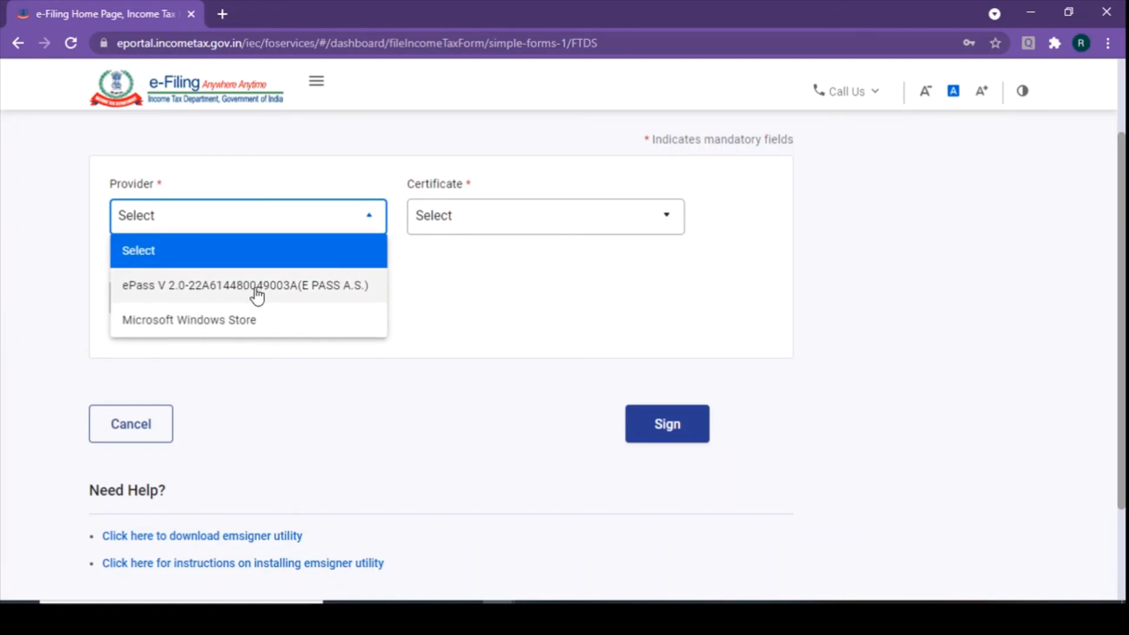
pyautogui.click(493, 287)
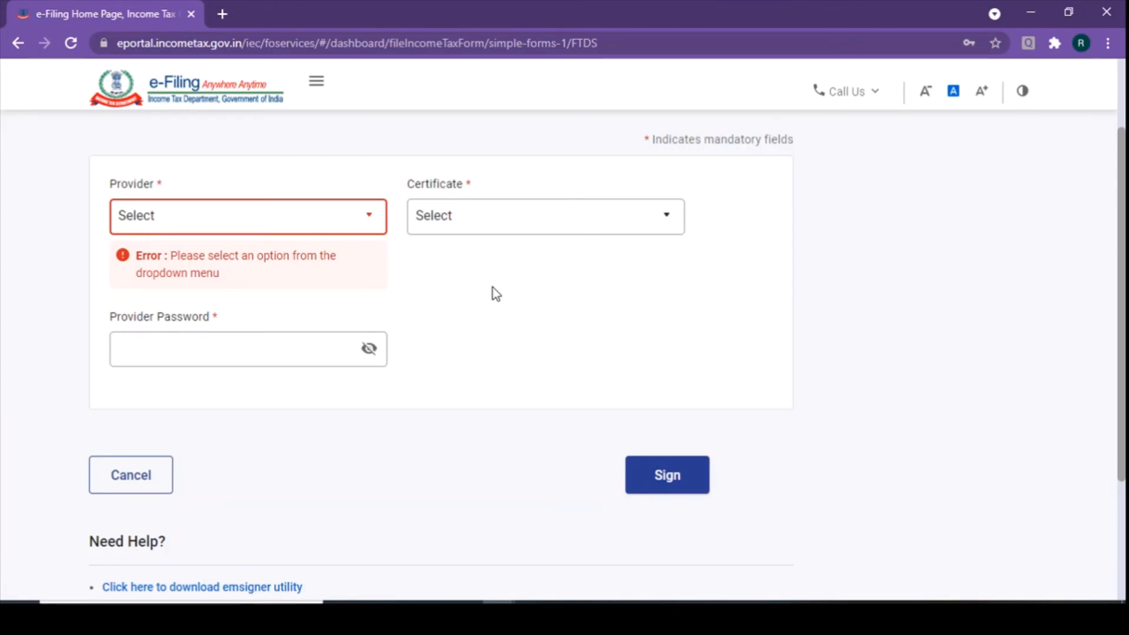
pyautogui.click(630, 616)
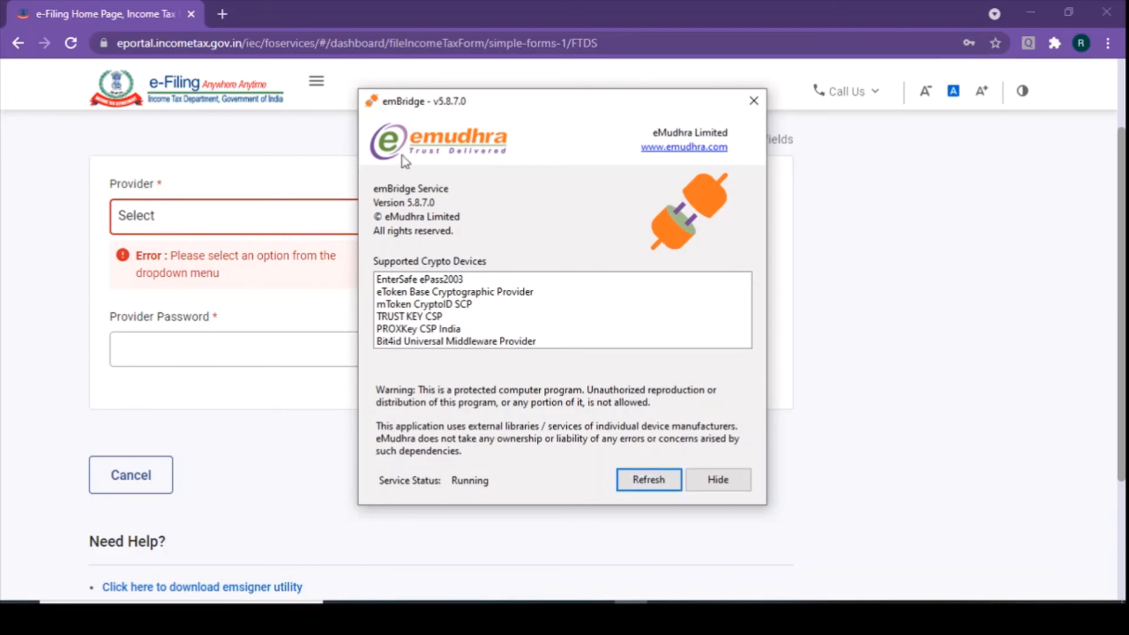
pyautogui.moveTo(400, 110); pyautogui.dragTo(736, 122)
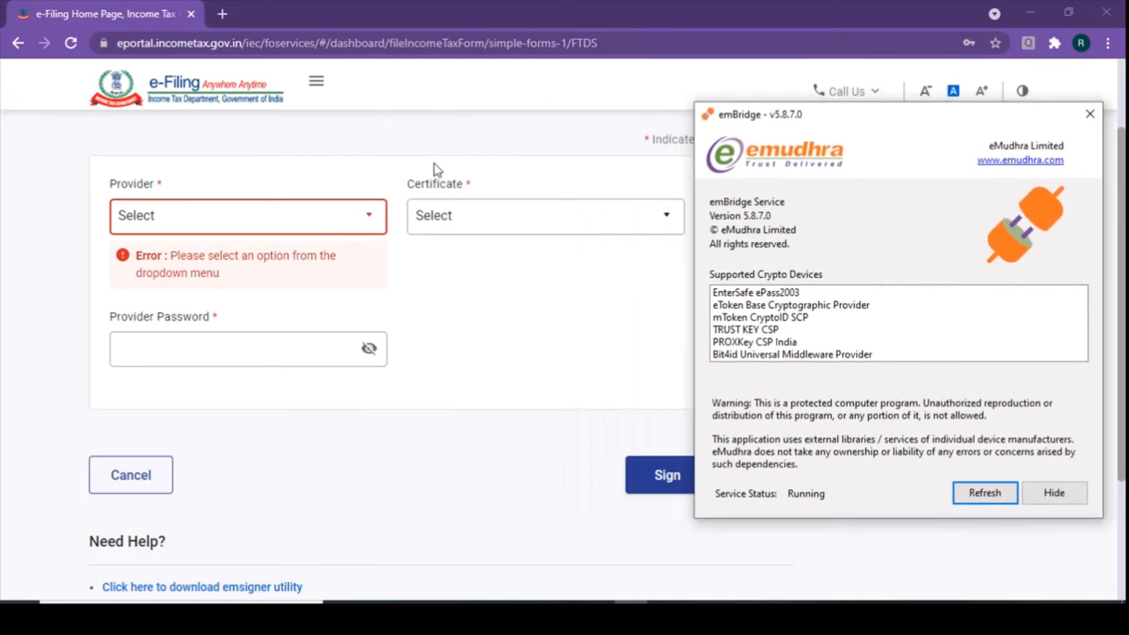
pyautogui.click(759, 295)
pyautogui.click(755, 307)
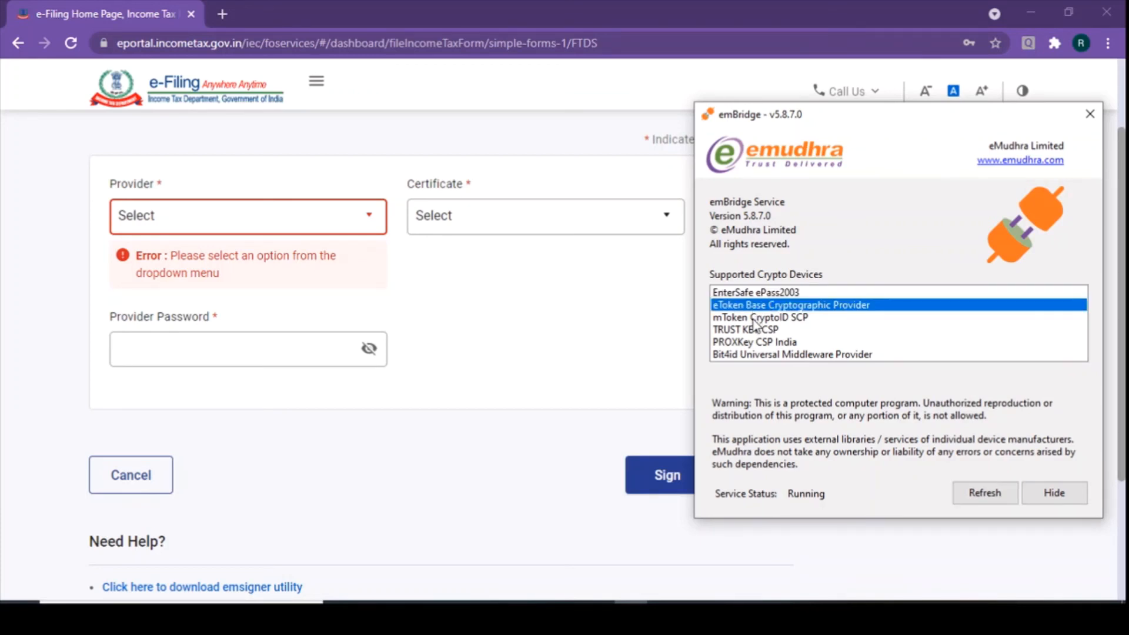
pyautogui.click(750, 354)
pyautogui.click(755, 295)
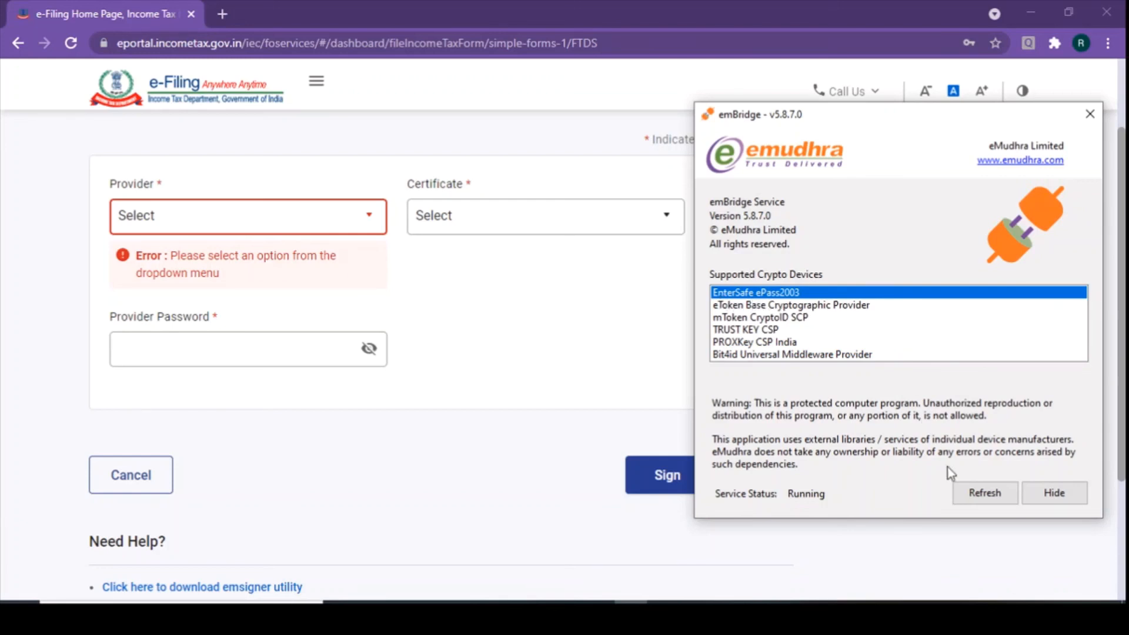
pyautogui.click(963, 484)
pyautogui.click(242, 227)
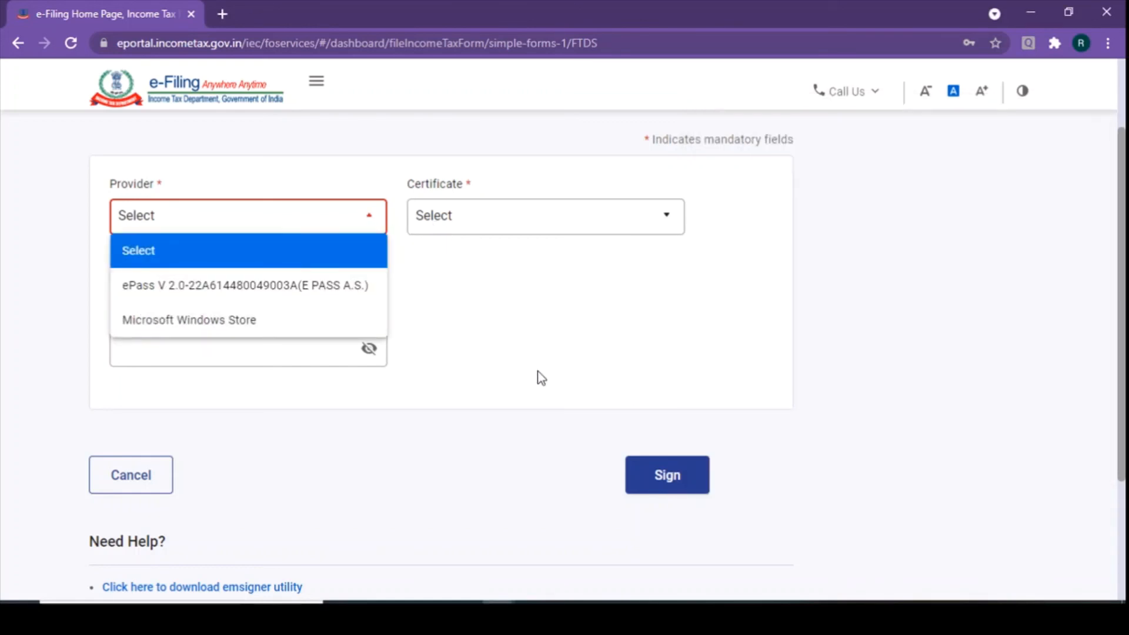
pyautogui.hotkey('alt', 'Tab')
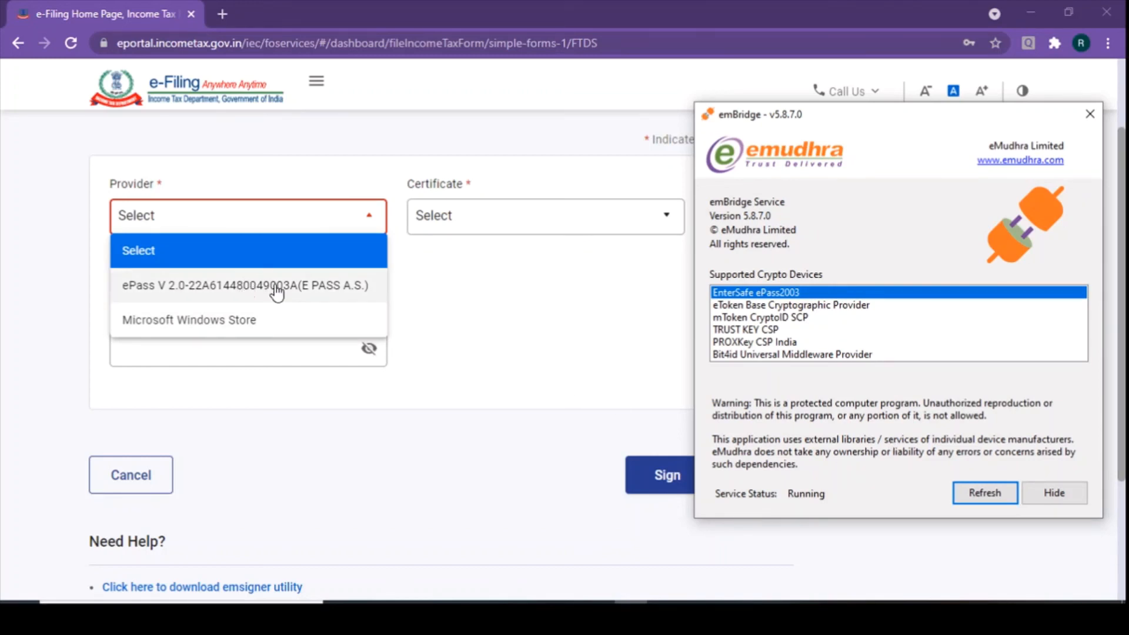
pyautogui.hotkey('alt', 'Tab')
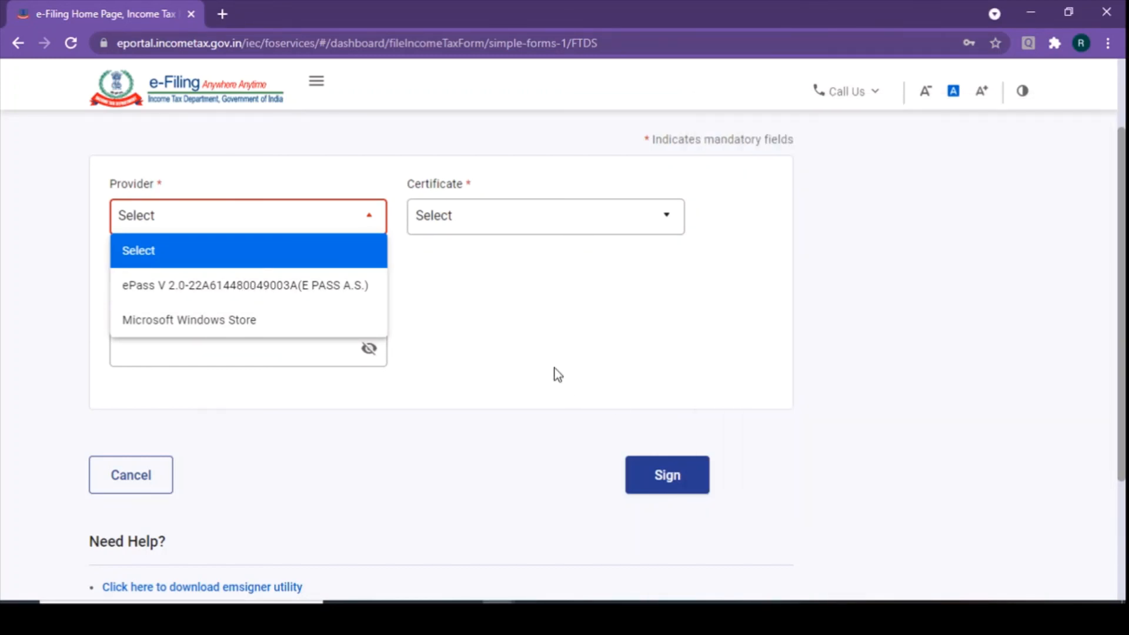
# Step: Select the ePass V 2.0 token as the signing provider and choose the signatory's certificate
pyautogui.click(241, 242)
pyautogui.click(238, 231)
pyautogui.click(184, 287)
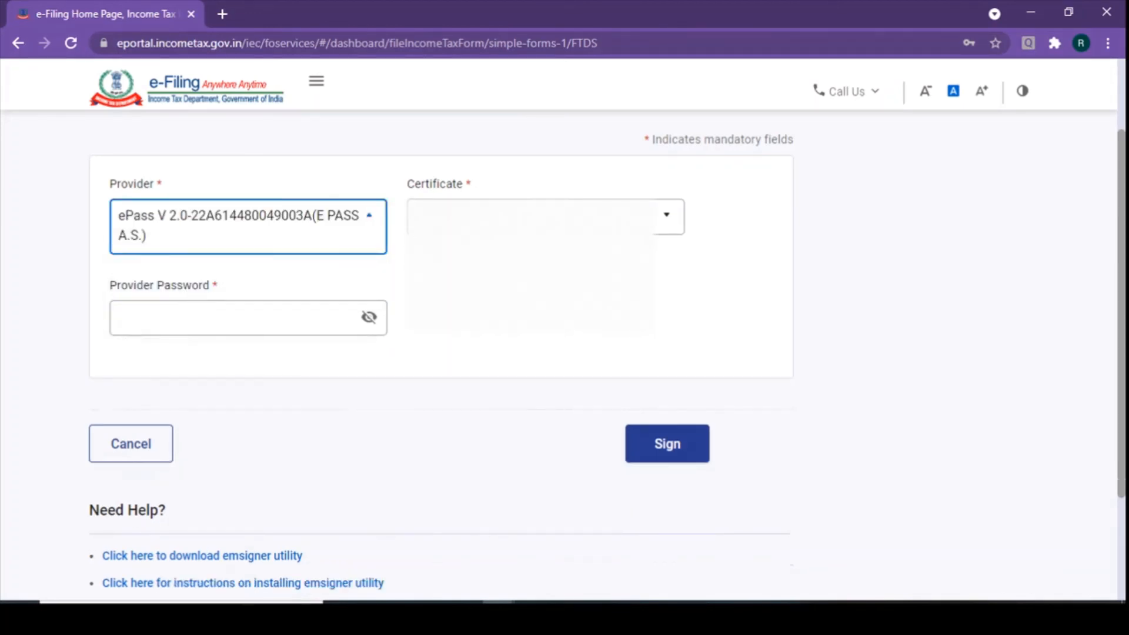
pyautogui.click(529, 217)
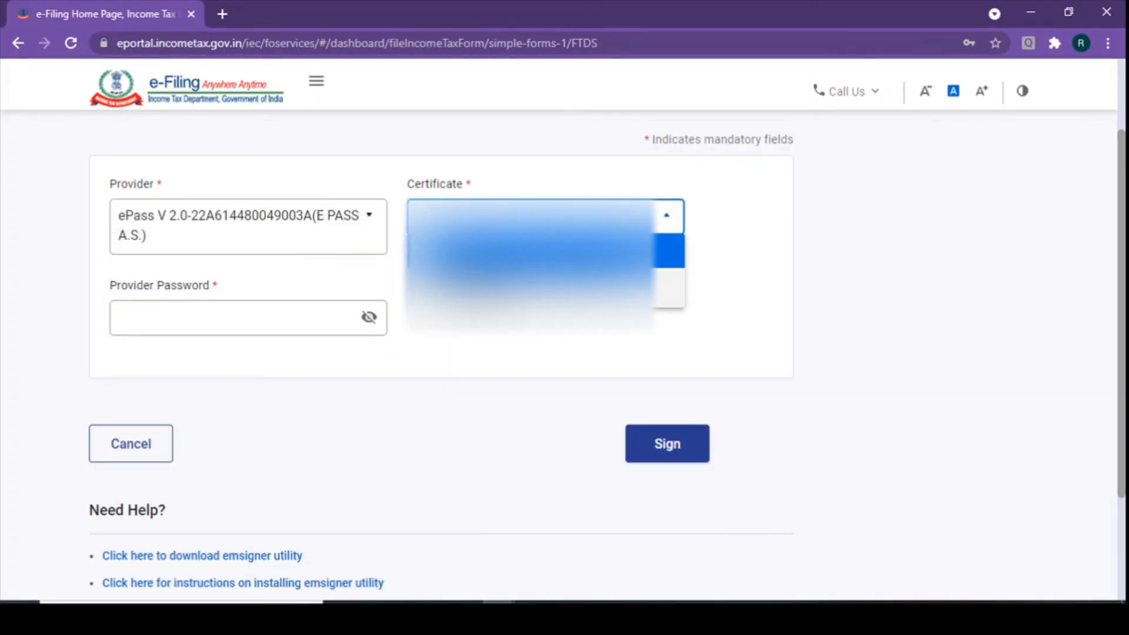
pyautogui.click(529, 252)
# Step: Enter the provider password for the token and sign the return data
pyautogui.click(271, 318)
pyautogui.write('•••••••')
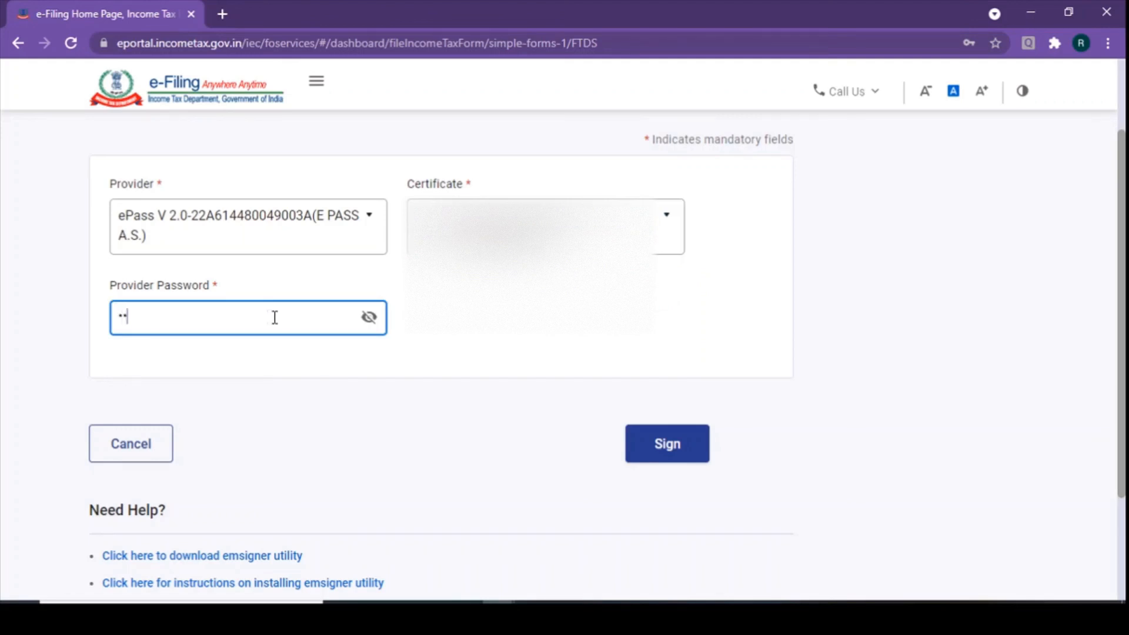
pyautogui.write('••')
pyautogui.click(388, 353)
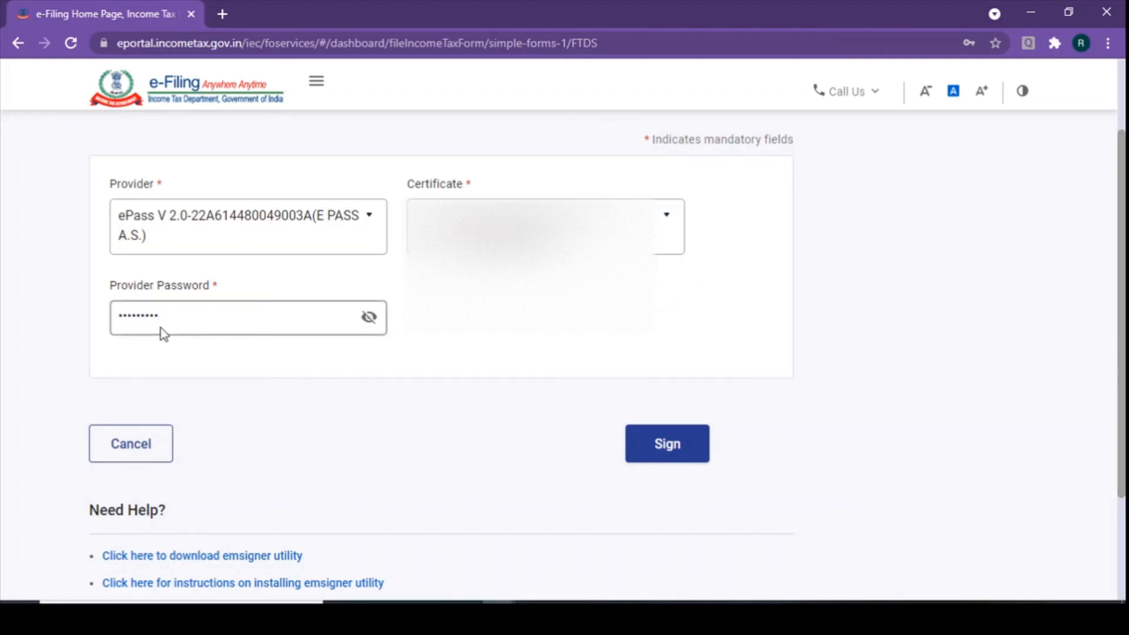
pyautogui.scroll(2, 160, 331)
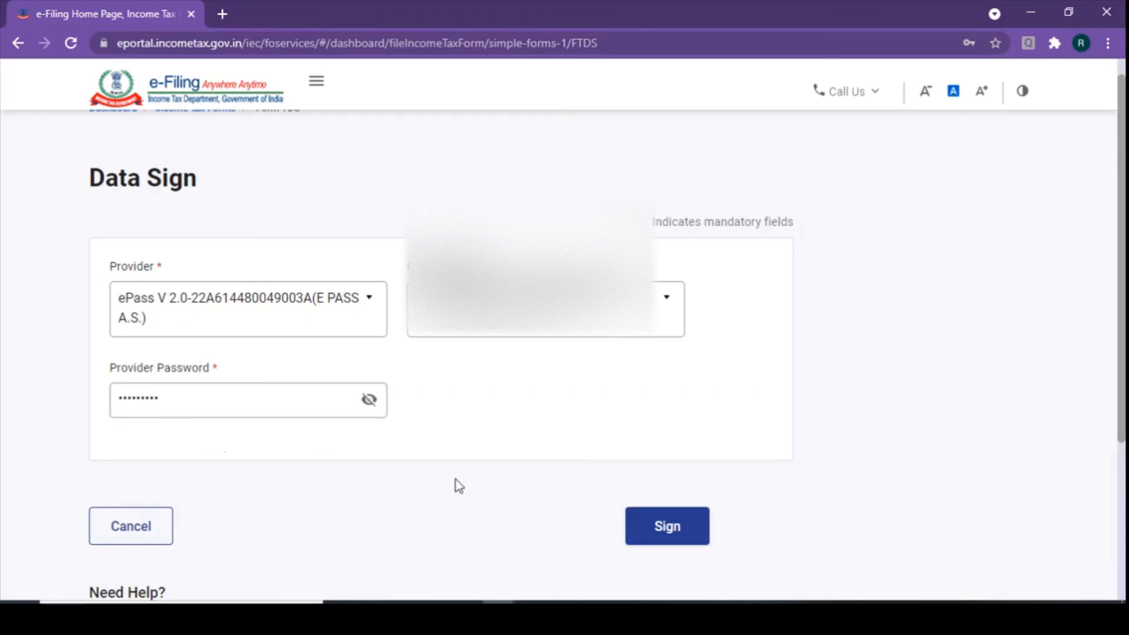
pyautogui.click(658, 536)
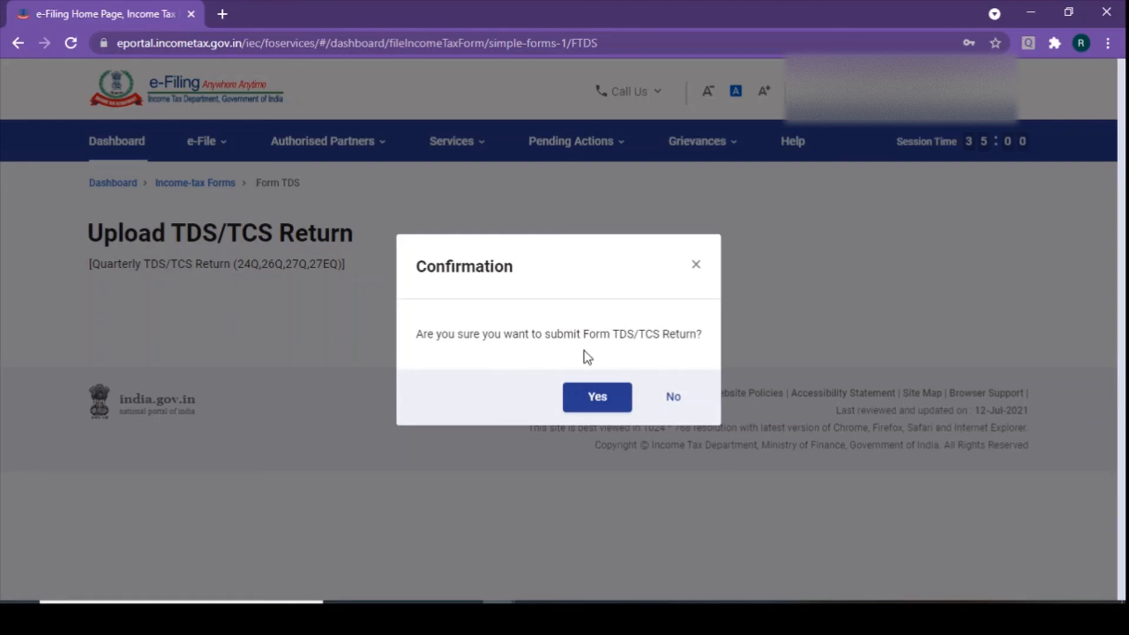
# Step: Confirm submission of the TDS/TCS return and download its acknowledgement
pyautogui.click(603, 404)
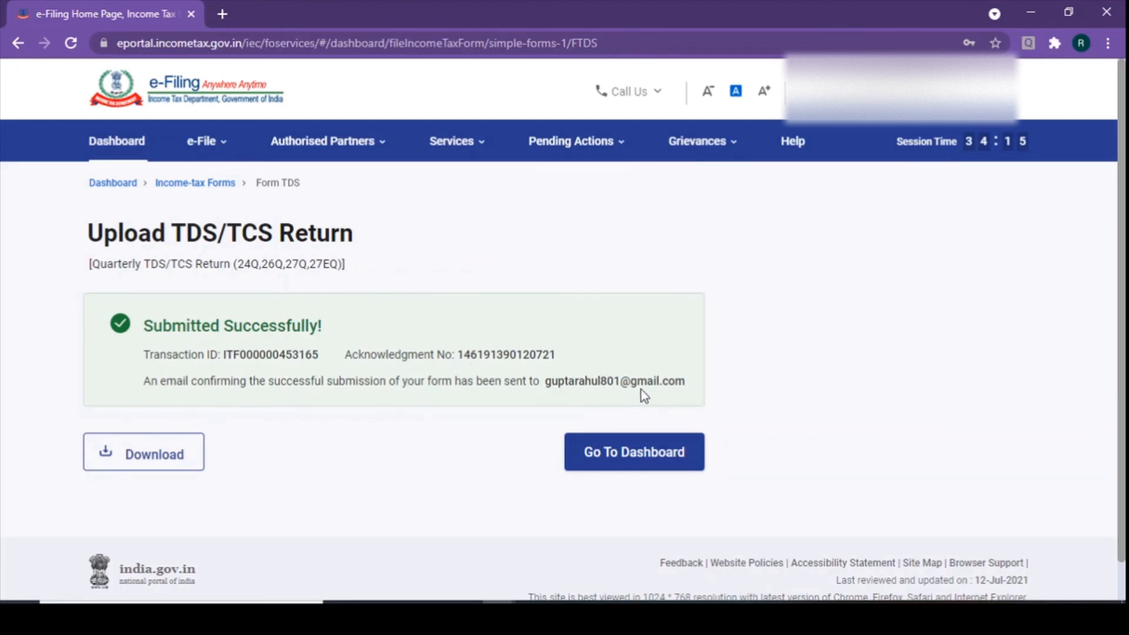
pyautogui.click(120, 462)
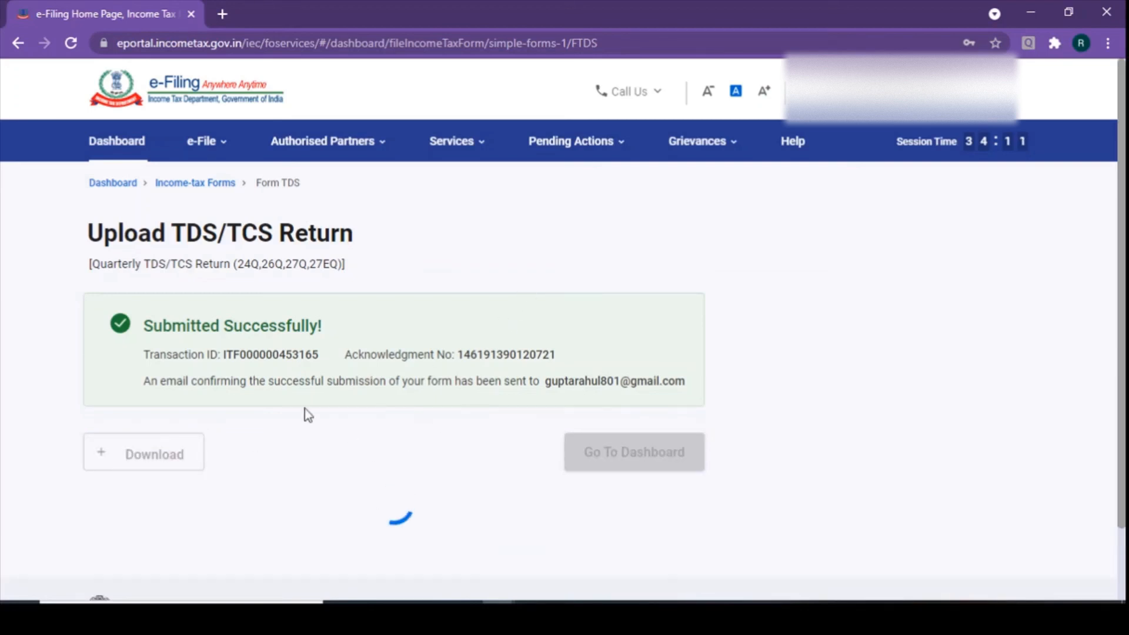